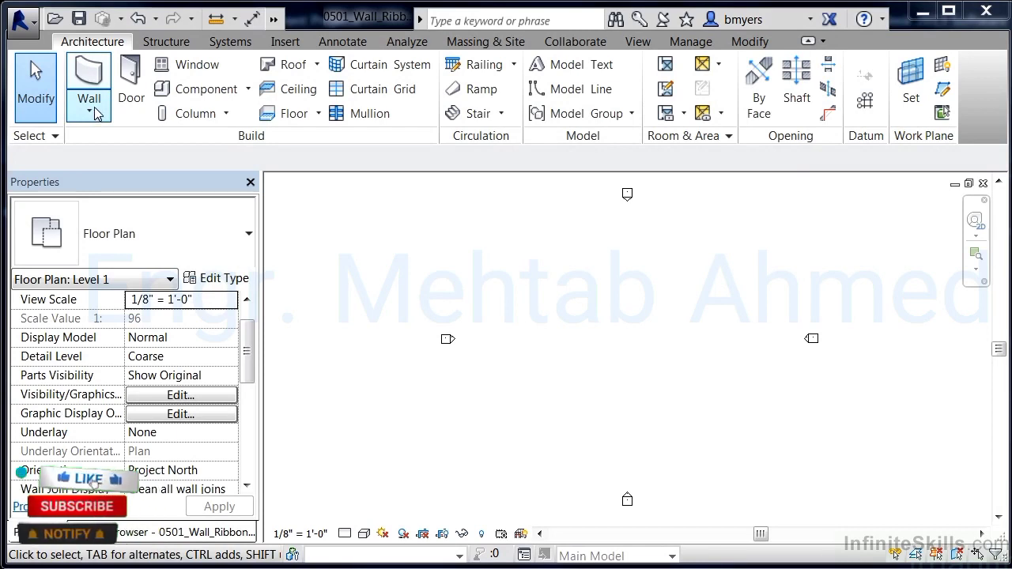
- Start a structural wall and review the Structural section of its properties, including structural usage and rebar cover, without placing it
click(96, 114)
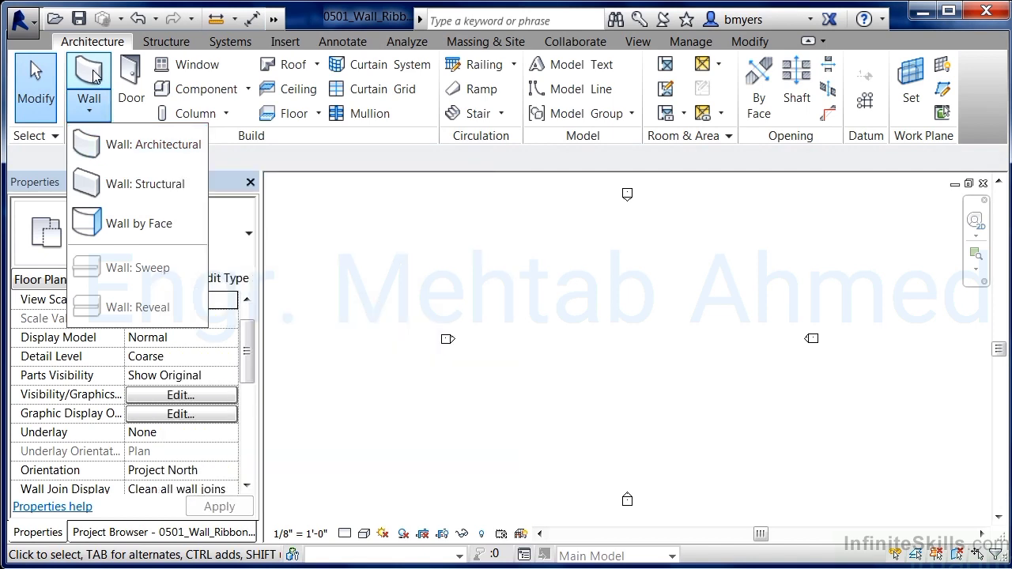
click(156, 192)
drag(249, 347, 248, 419)
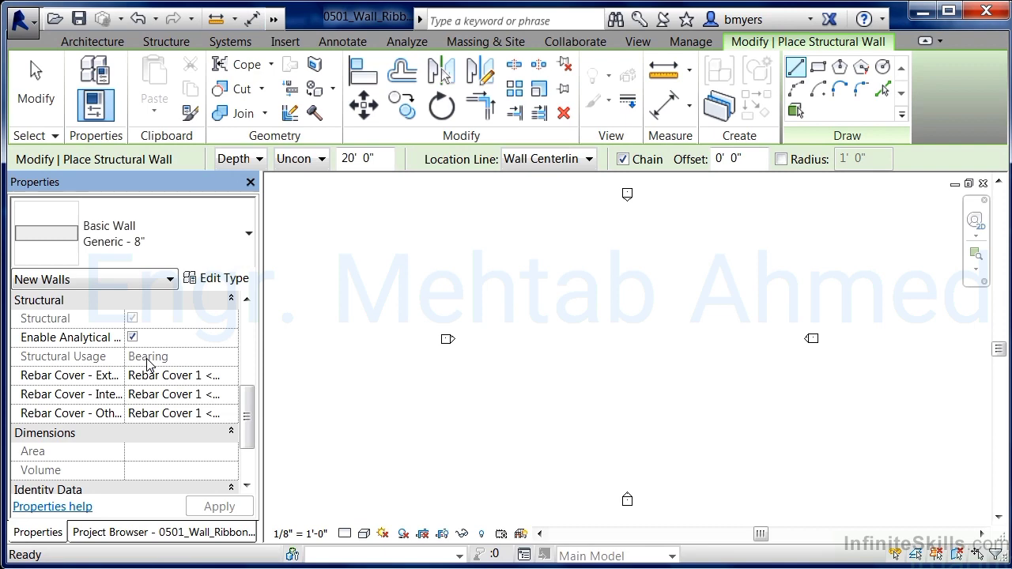
key(Escape)
key(Escape)
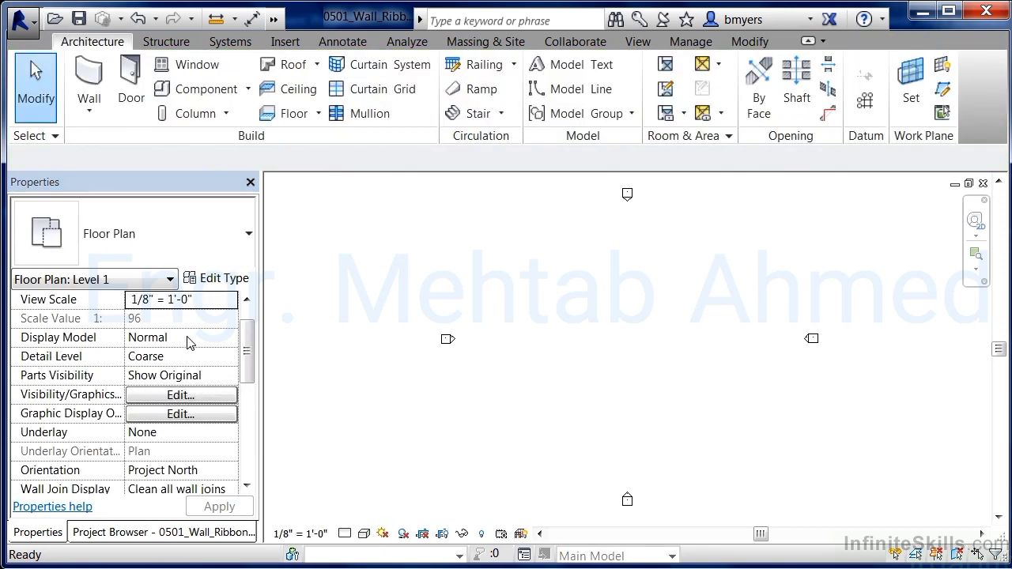
- Start an architectural wall and review the Structural section of its properties without placing it
click(89, 112)
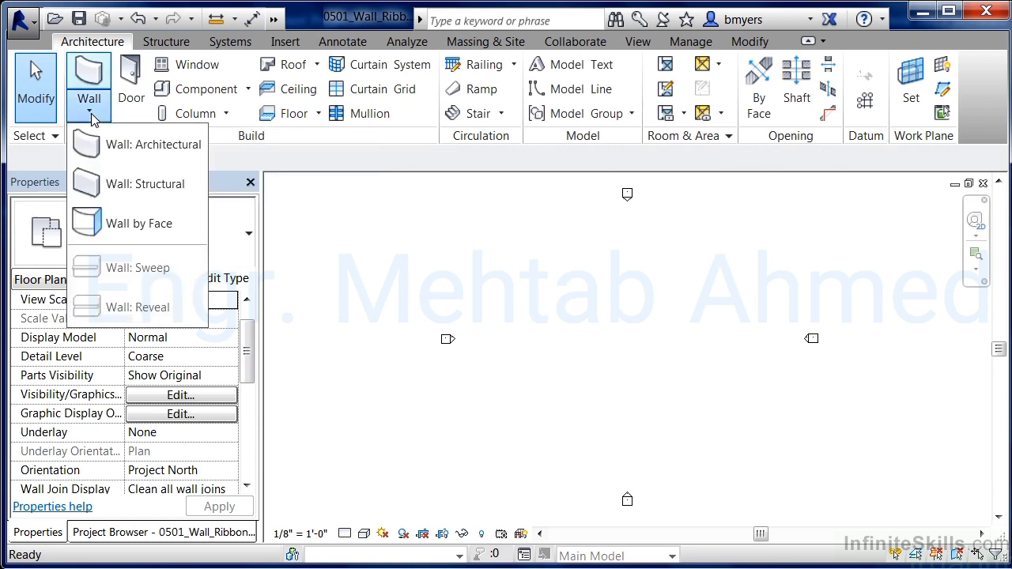
click(144, 154)
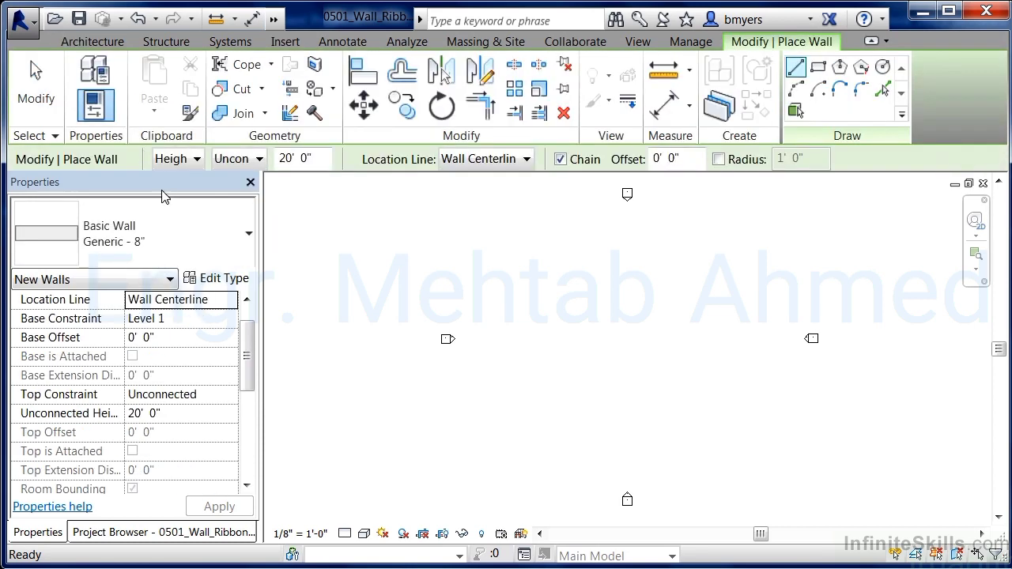
drag(248, 369, 253, 421)
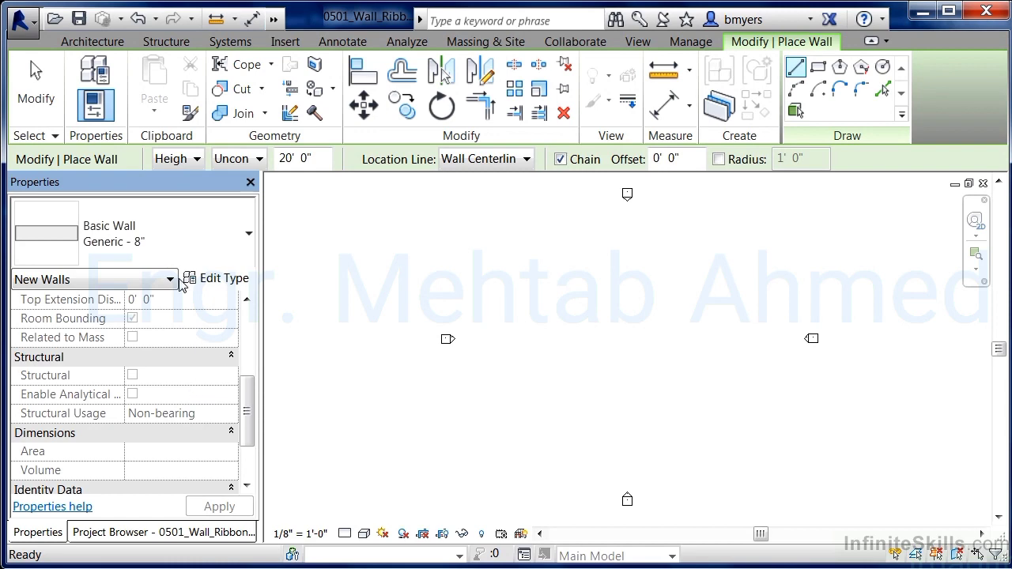
key(Escape)
click(96, 109)
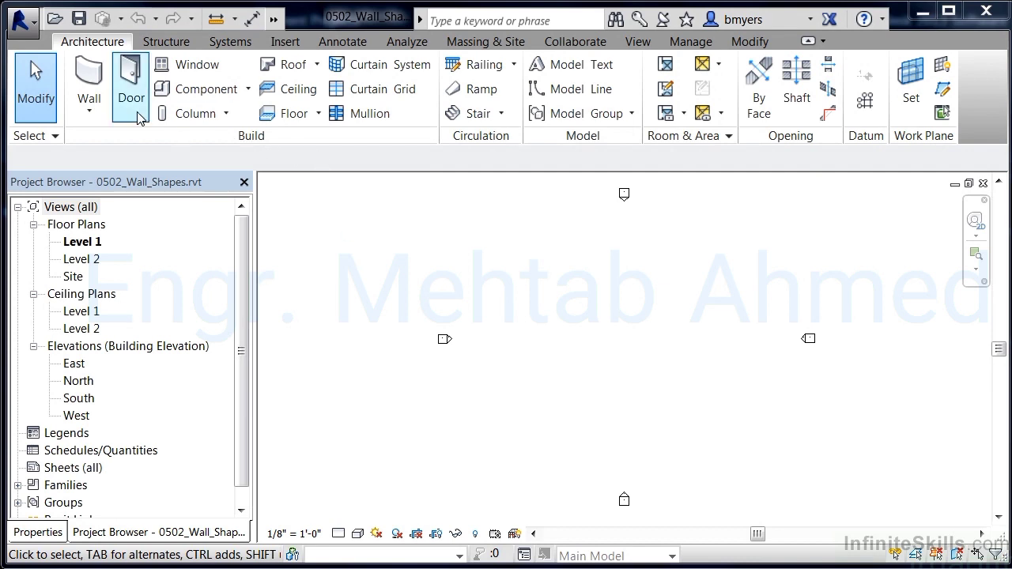
- Draw a single straight horizontal architectural wall across the upper middle of the Level 1 plan, between the elevation markers
click(89, 113)
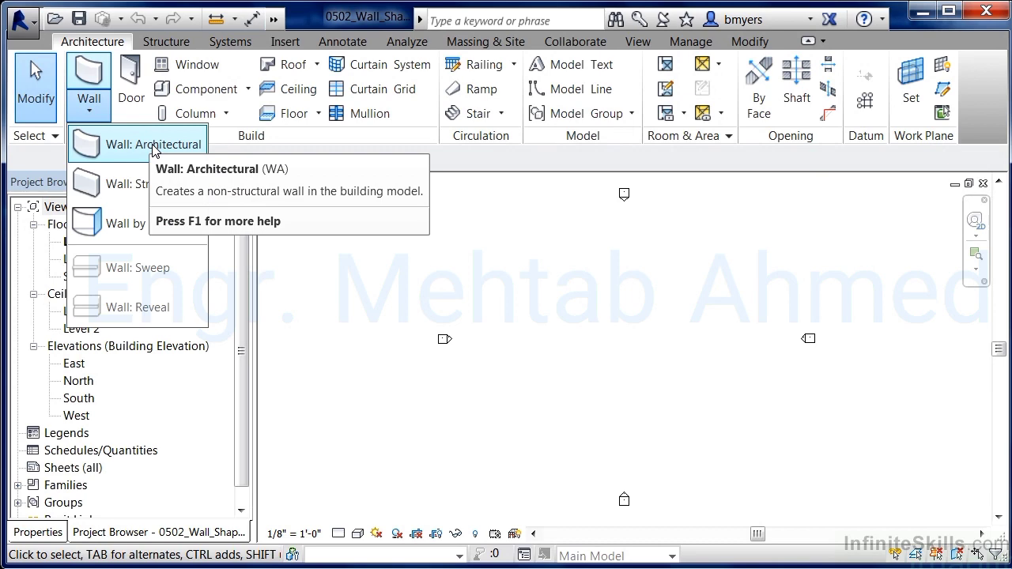
click(153, 146)
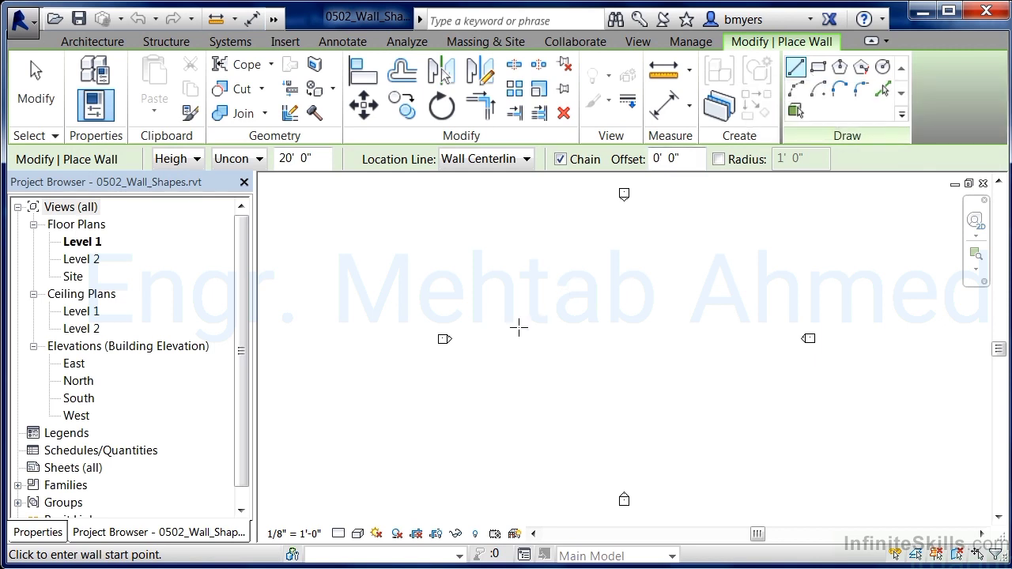
click(513, 259)
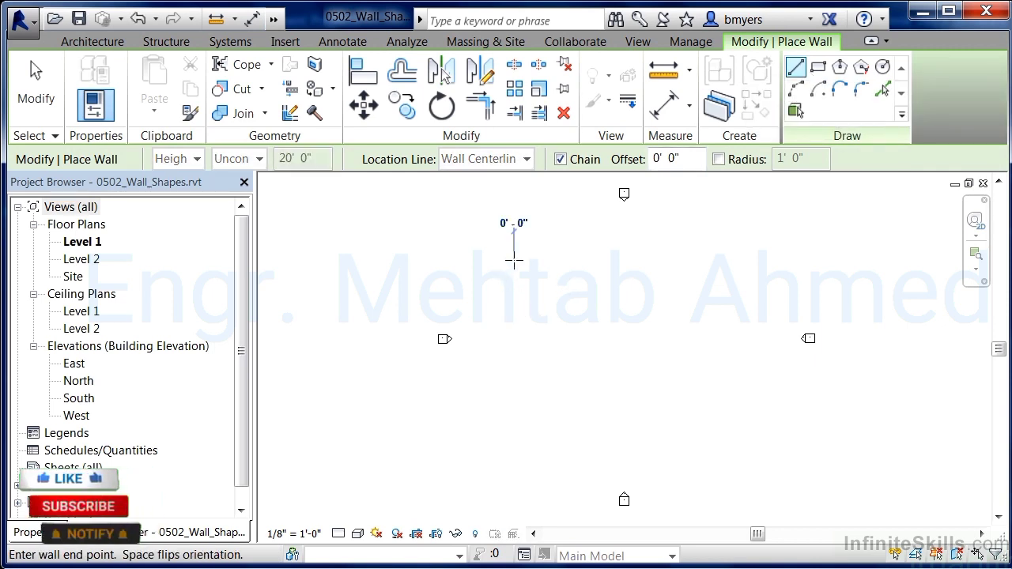
click(749, 259)
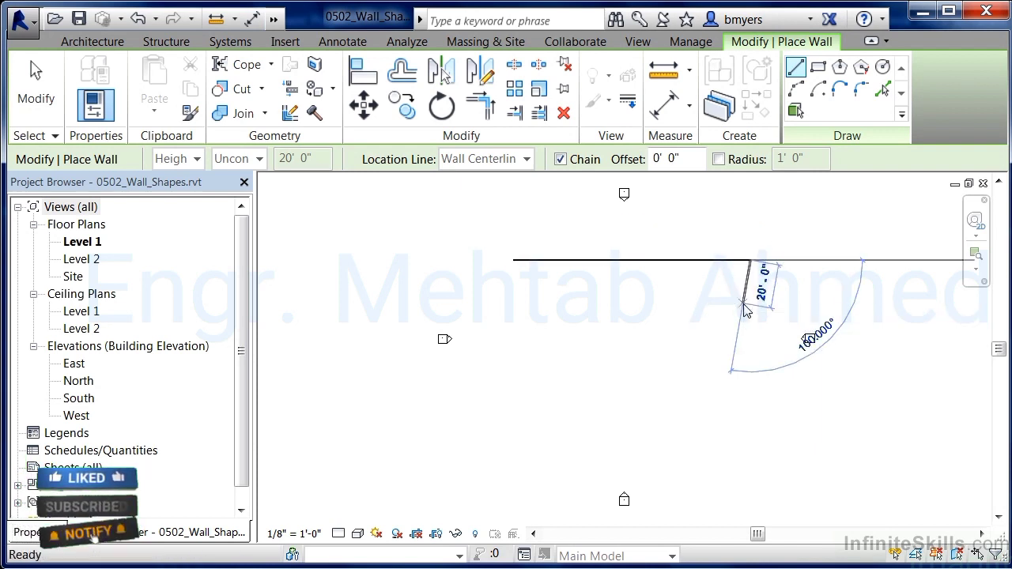
key(Escape)
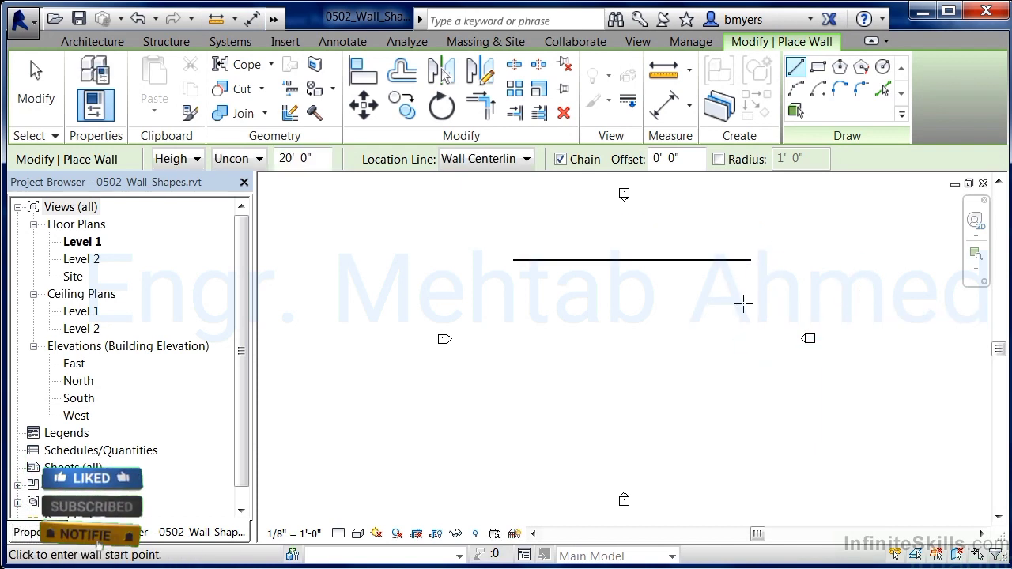
- Draw a second horizontal wall 70' long, about 12' below the first and aligned with its left end
click(512, 290)
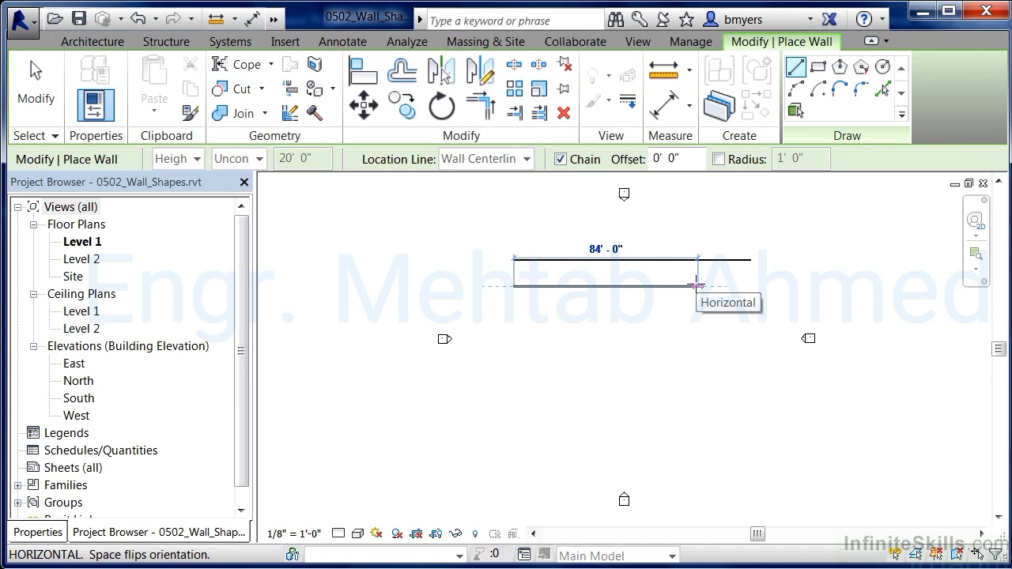
text(70)
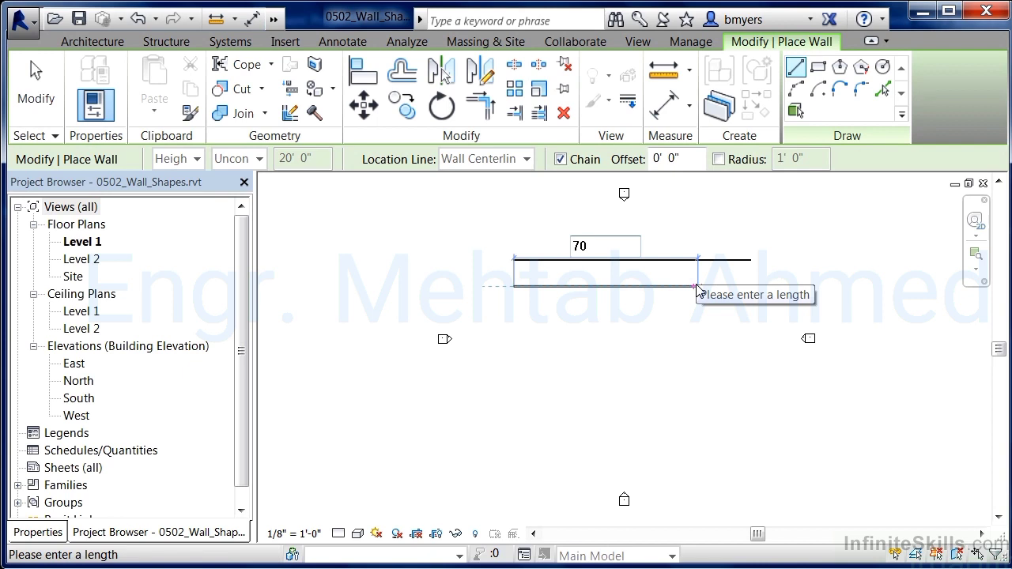
key(Return)
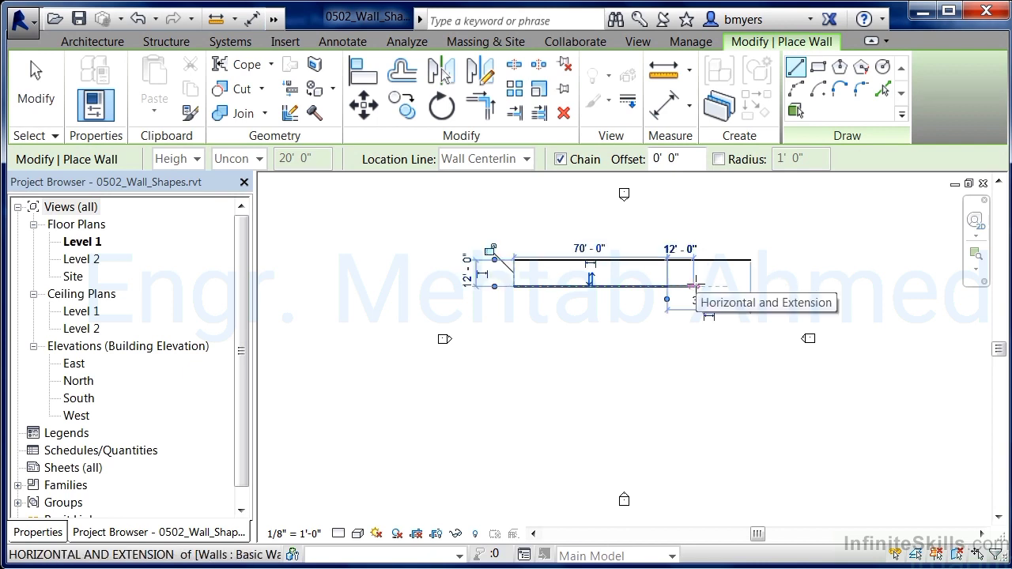
key(Escape)
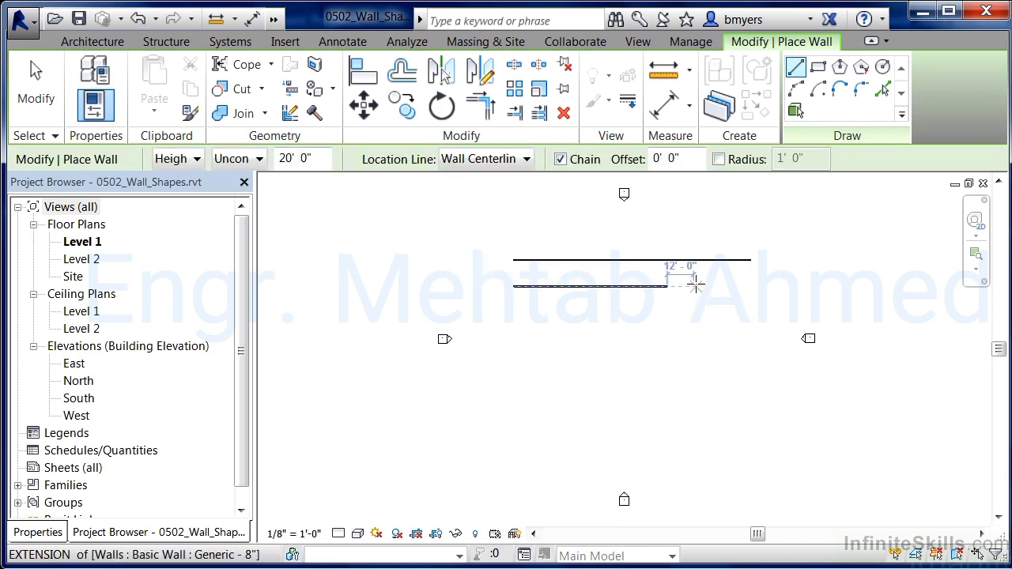
key(Escape)
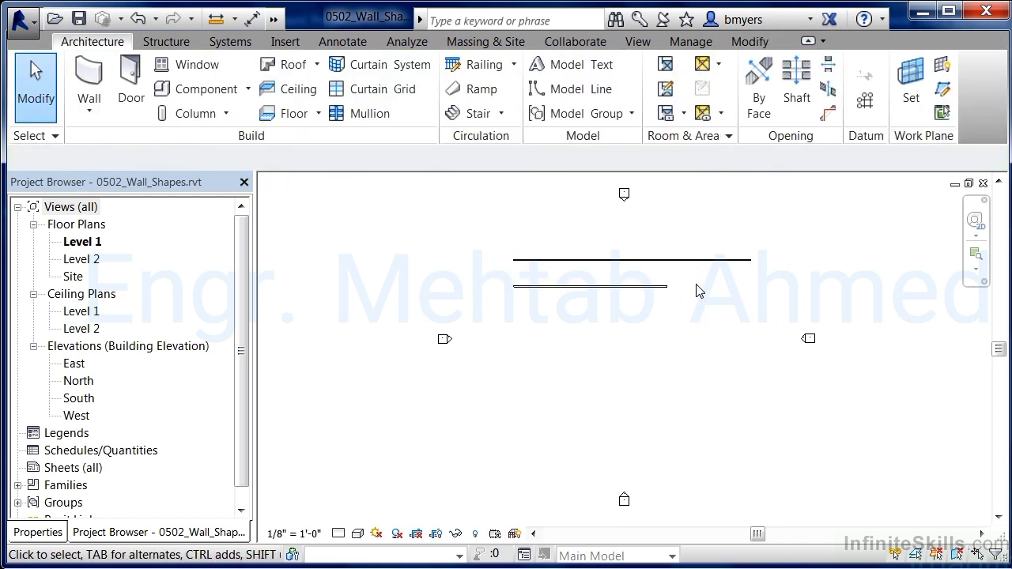
- Draw a rectangular loop of architectural walls below the two straight walls, aligned with their left ends
click(93, 119)
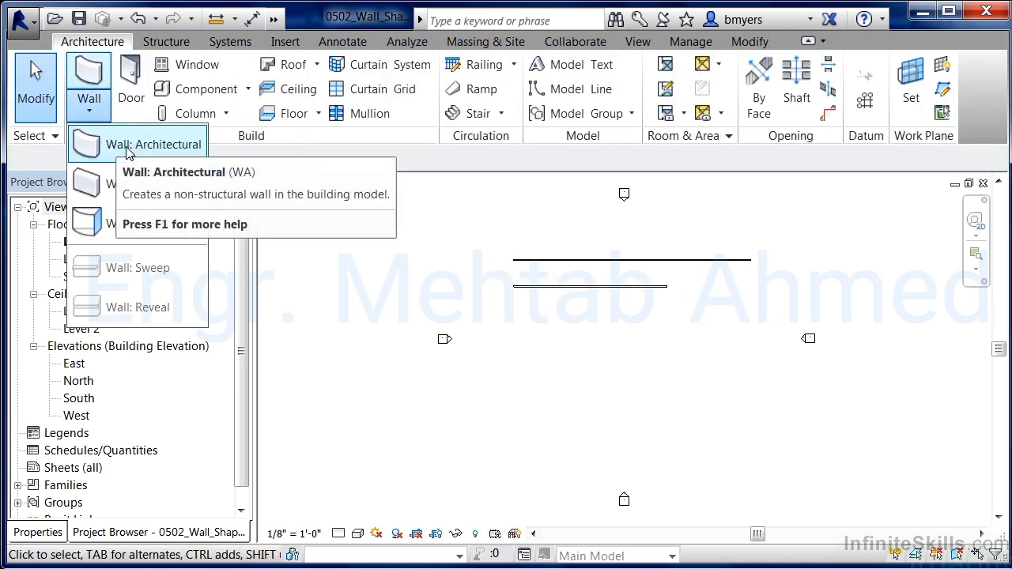
click(152, 144)
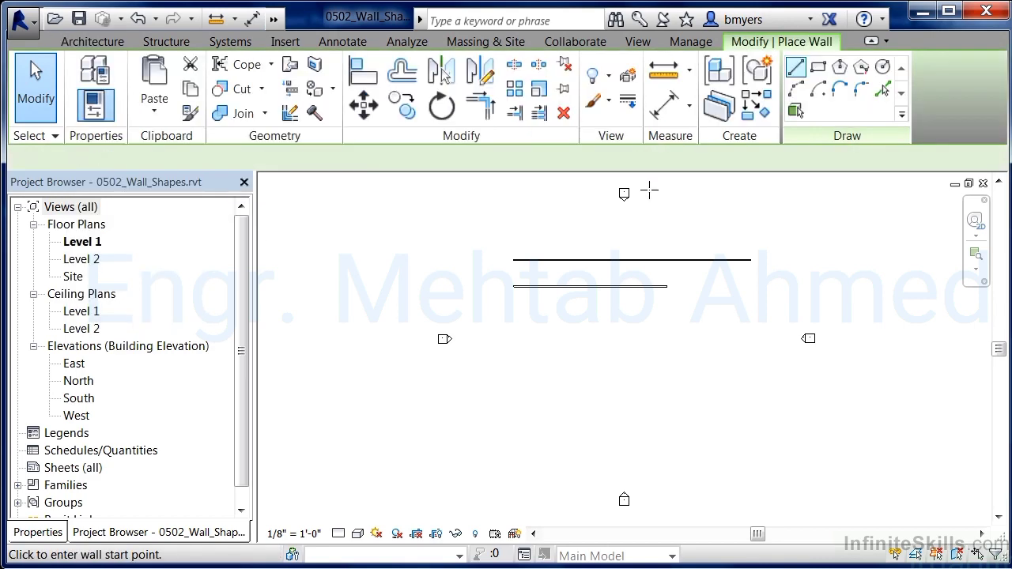
click(818, 69)
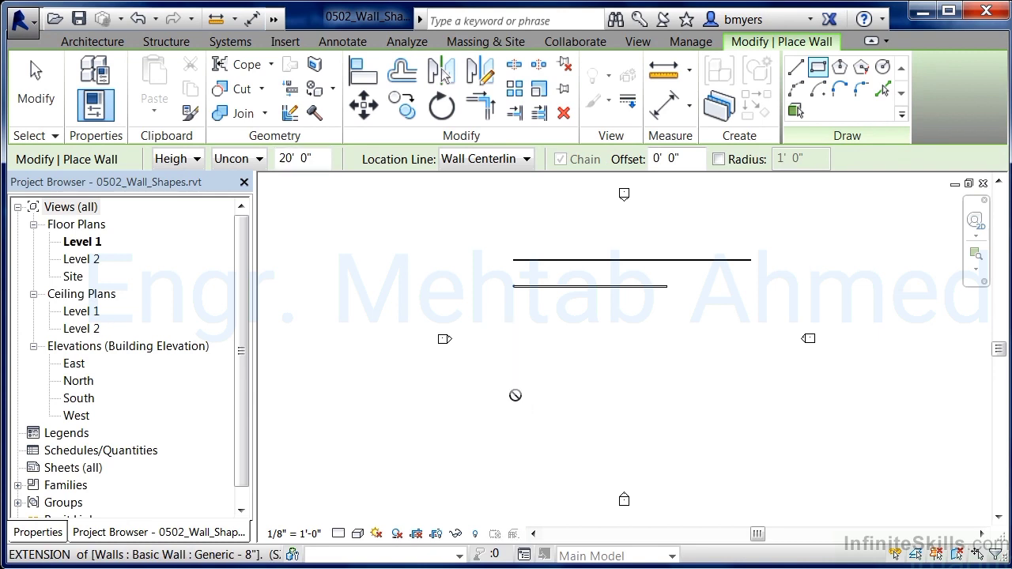
click(515, 395)
click(647, 334)
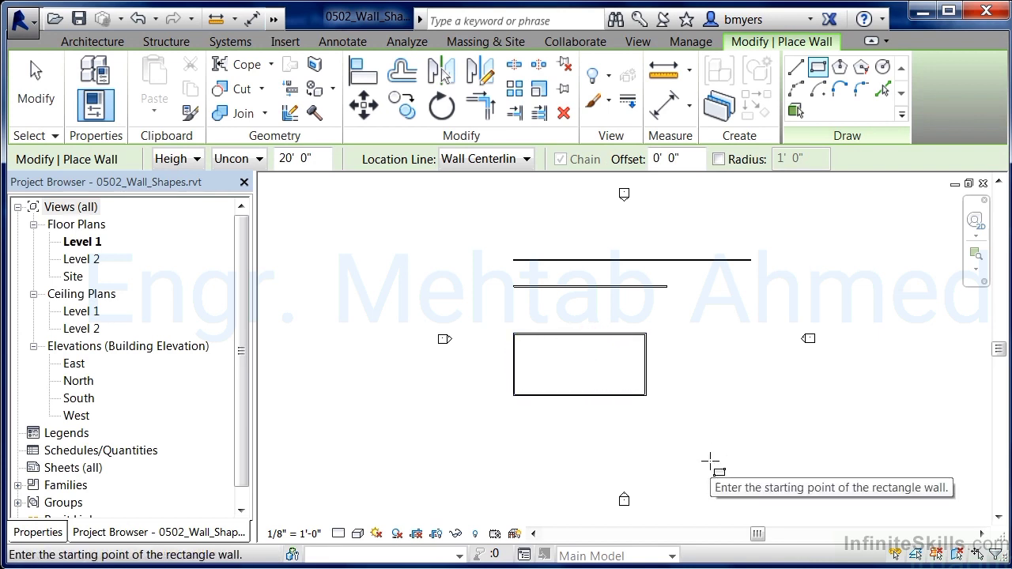
- Draw a circumscribed polygon of walls with 8 sides and a 20' radius to the right of the rectangle
click(861, 70)
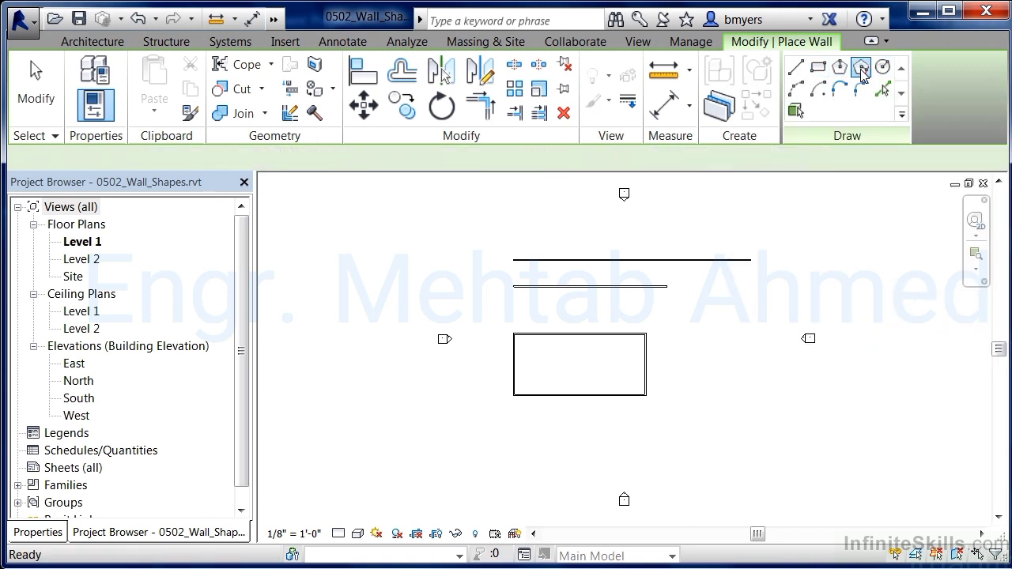
drag(656, 155, 640, 161)
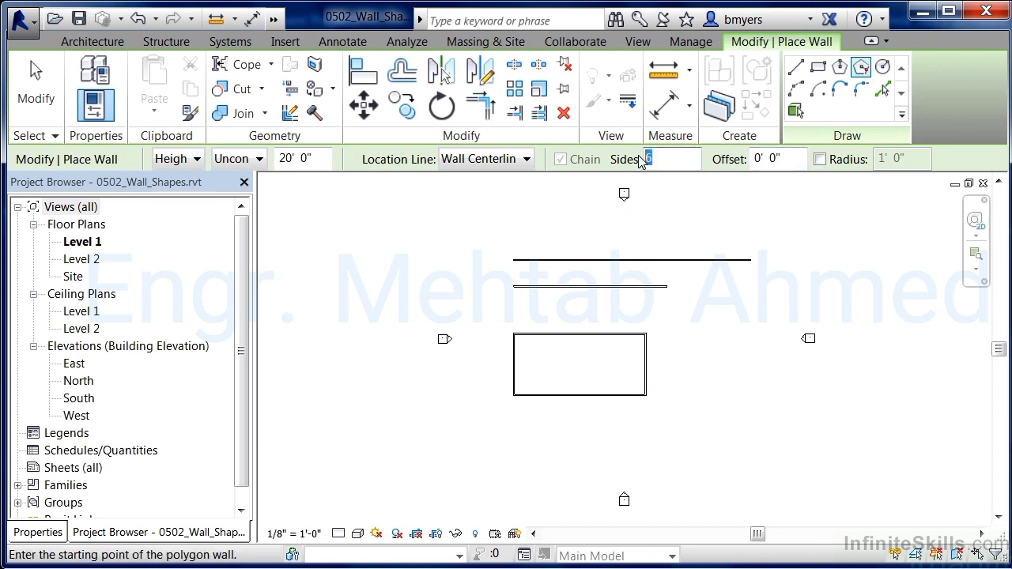
text(8)
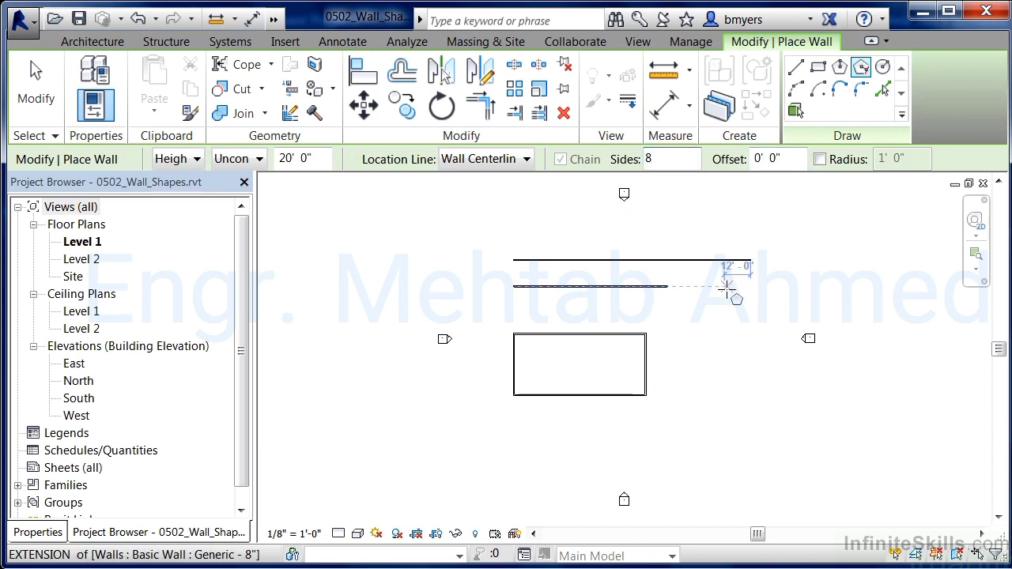
click(726, 355)
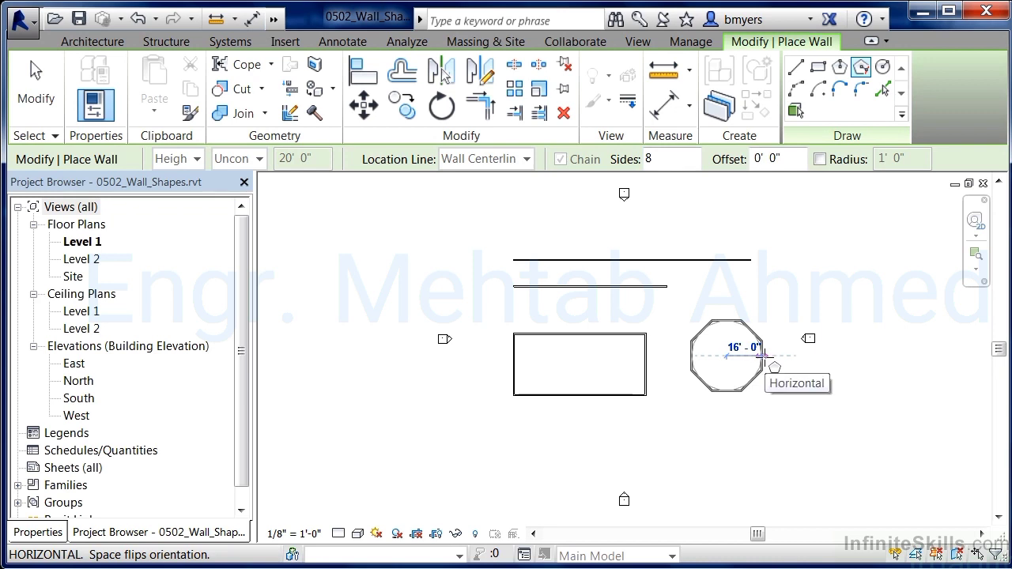
text(20)
key(Return)
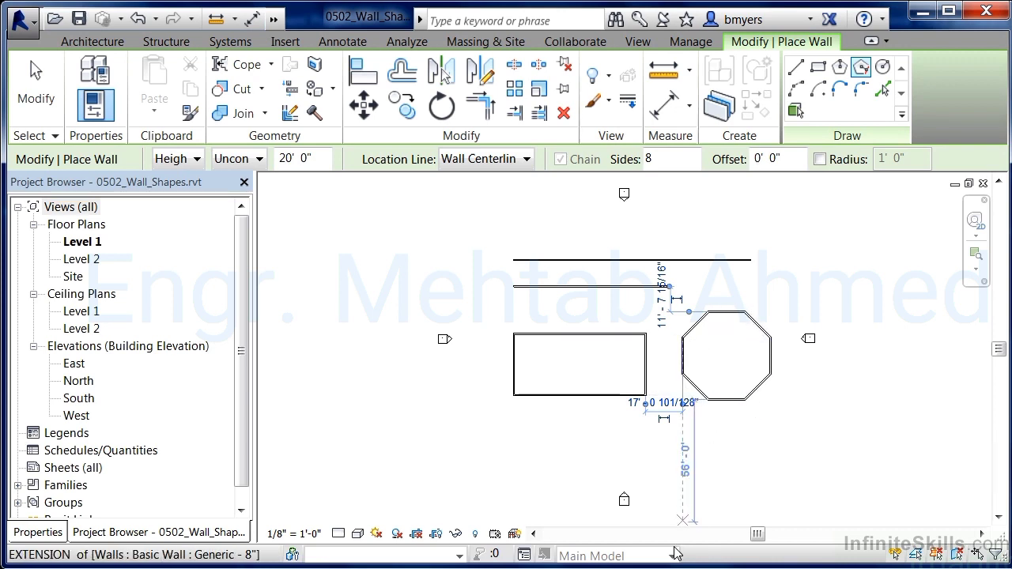
- Draw a circular wall with a radius of about 16' below the rectangle and the octagon
click(882, 67)
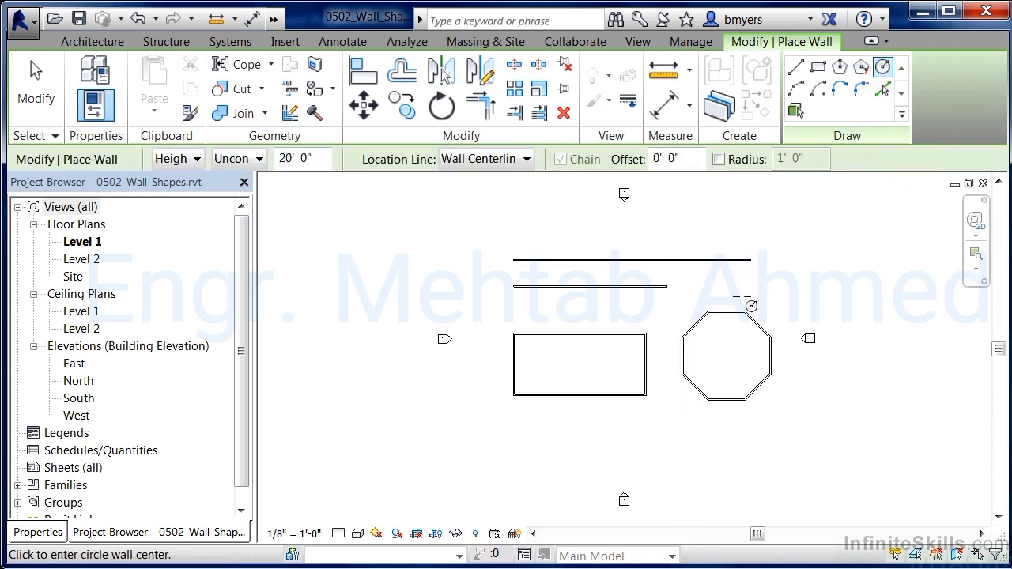
click(624, 444)
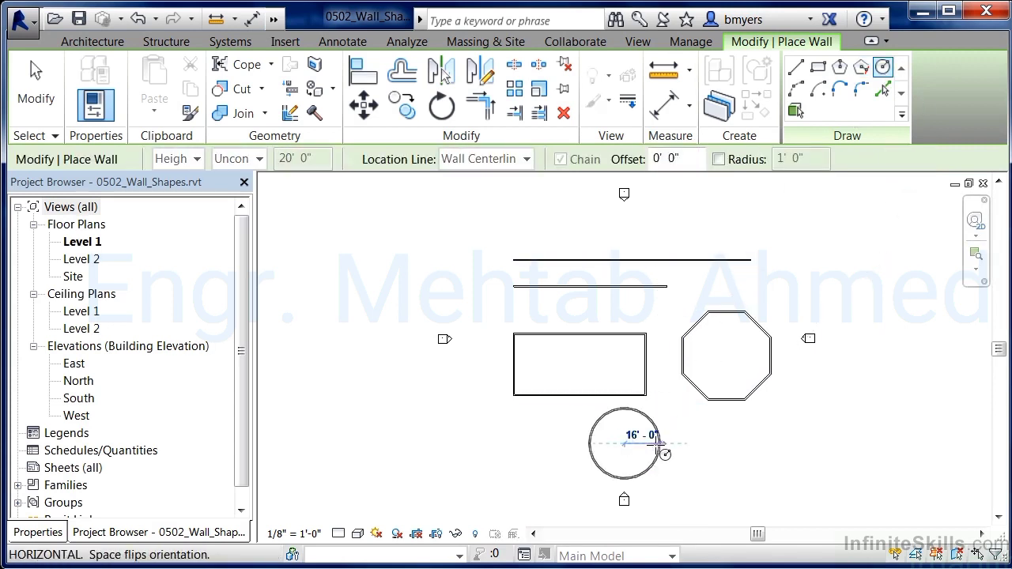
click(663, 453)
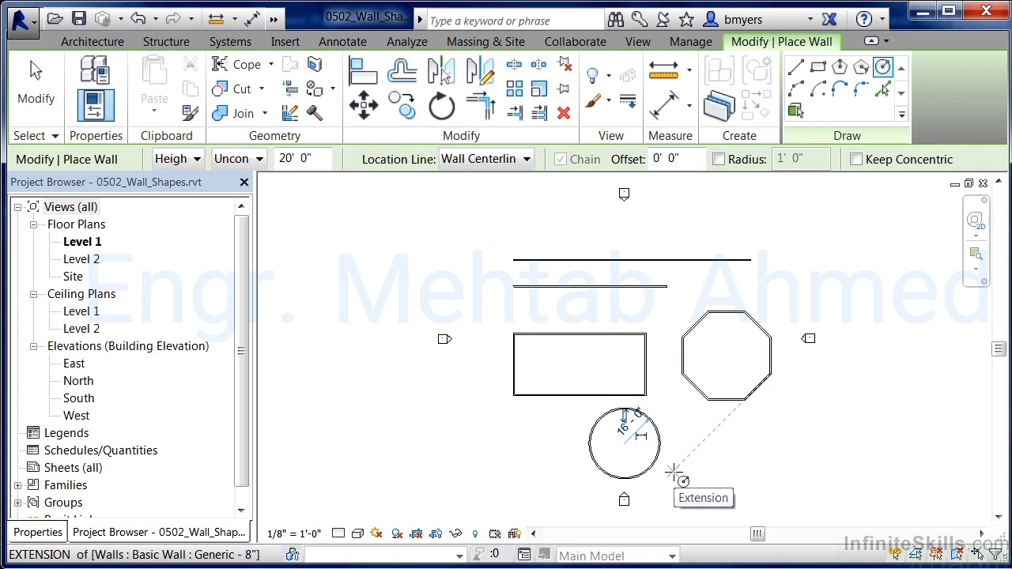
- Draw a start-end-radius arc wall bulging upward above the upper straight wall, and finish placing walls
click(798, 92)
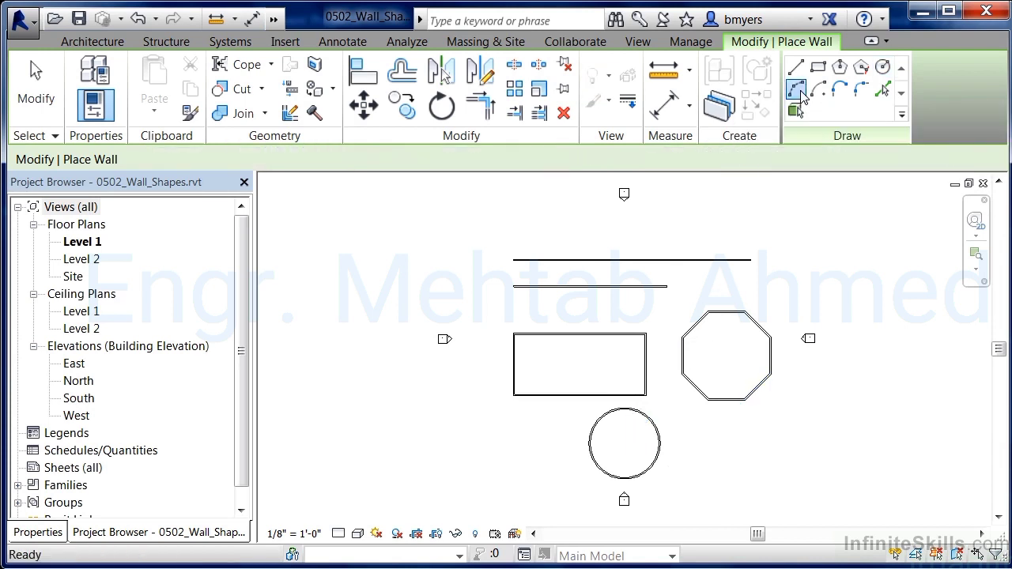
click(582, 239)
click(682, 212)
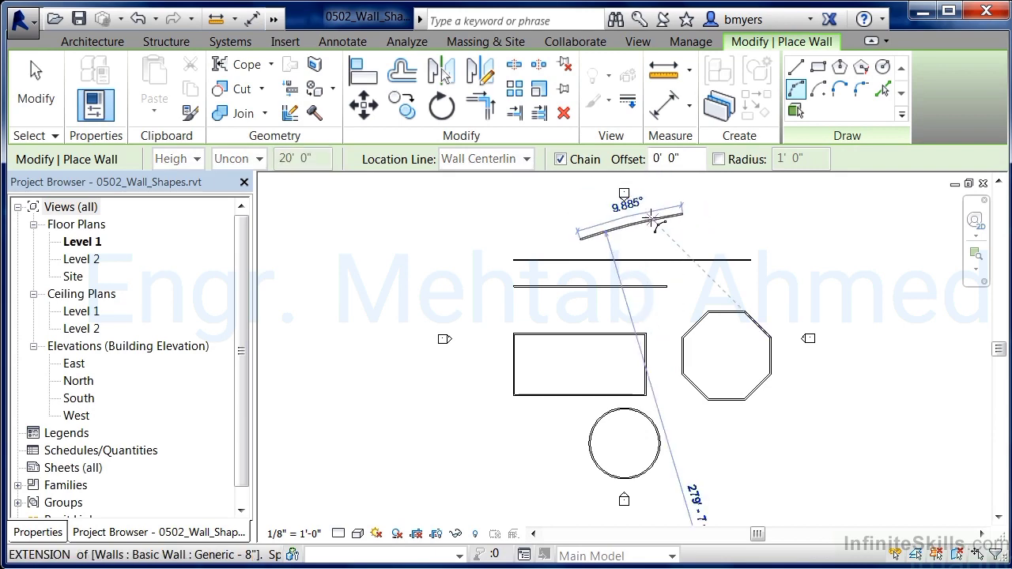
click(640, 209)
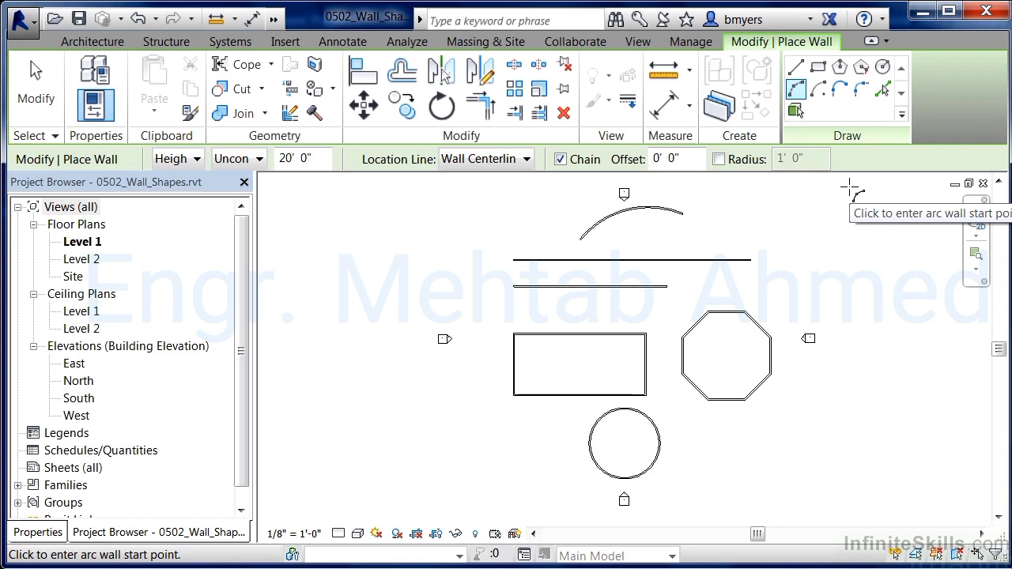
key(Escape)
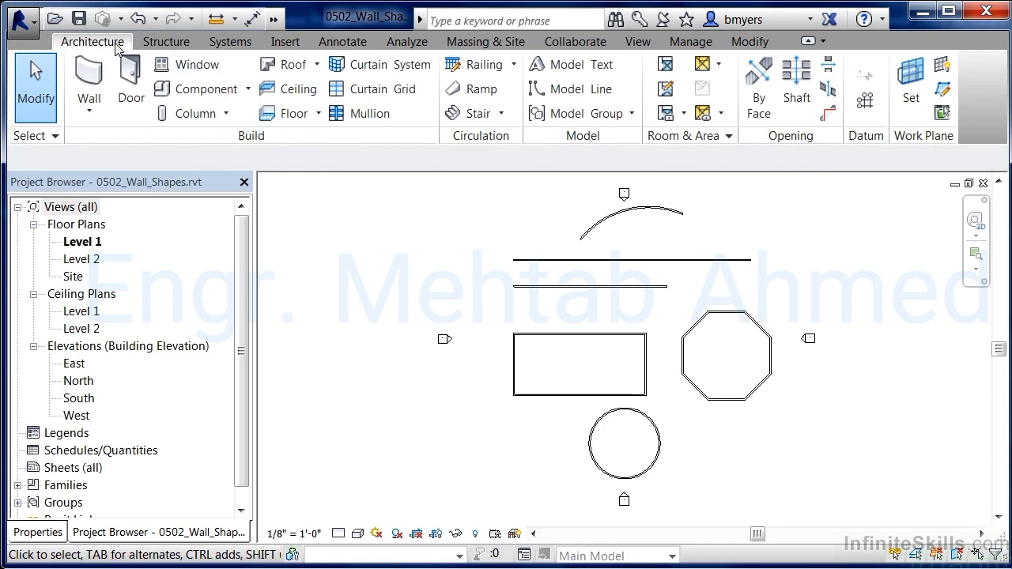
- Draw a chain of three model lines to the right above the straight walls: horizontal, short diagonal rising to the right, and horizontal again
click(573, 91)
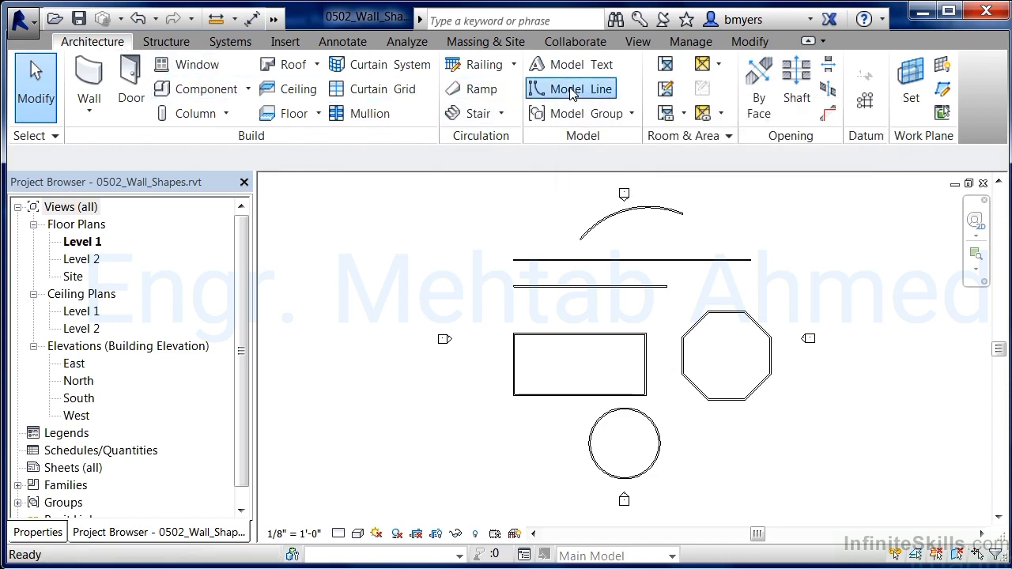
click(645, 222)
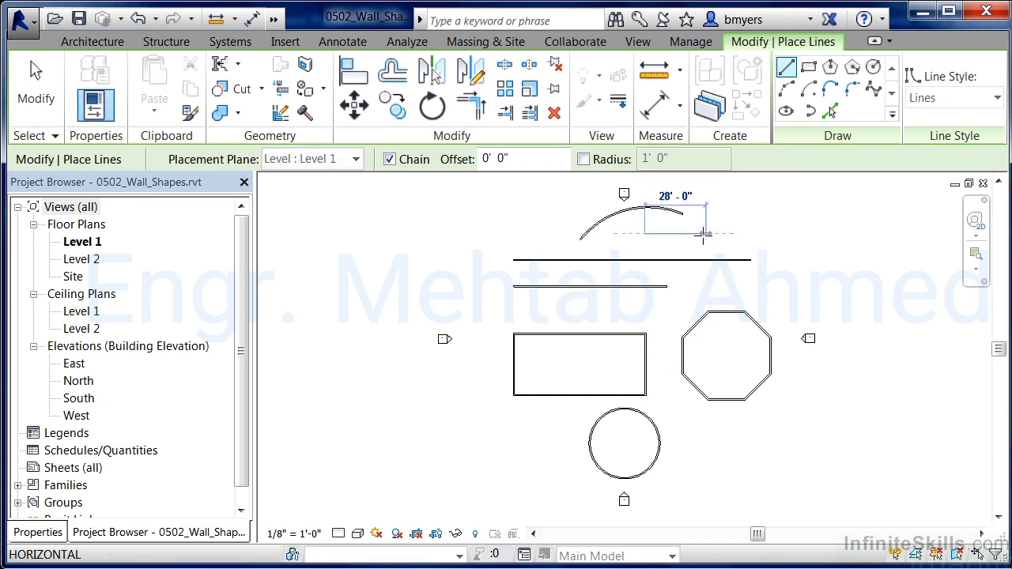
click(761, 234)
click(782, 209)
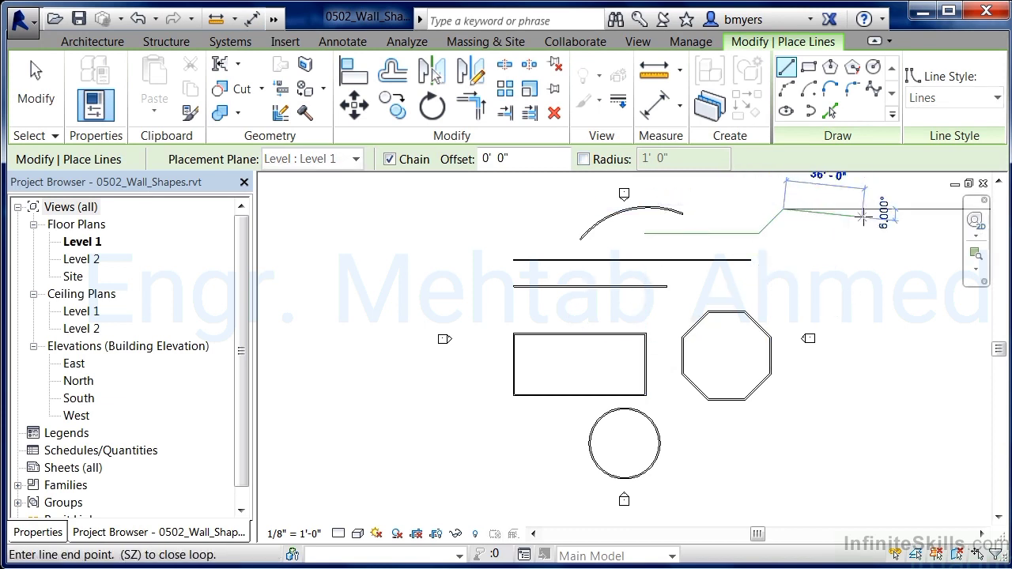
click(862, 209)
key(Escape)
key(Escape)
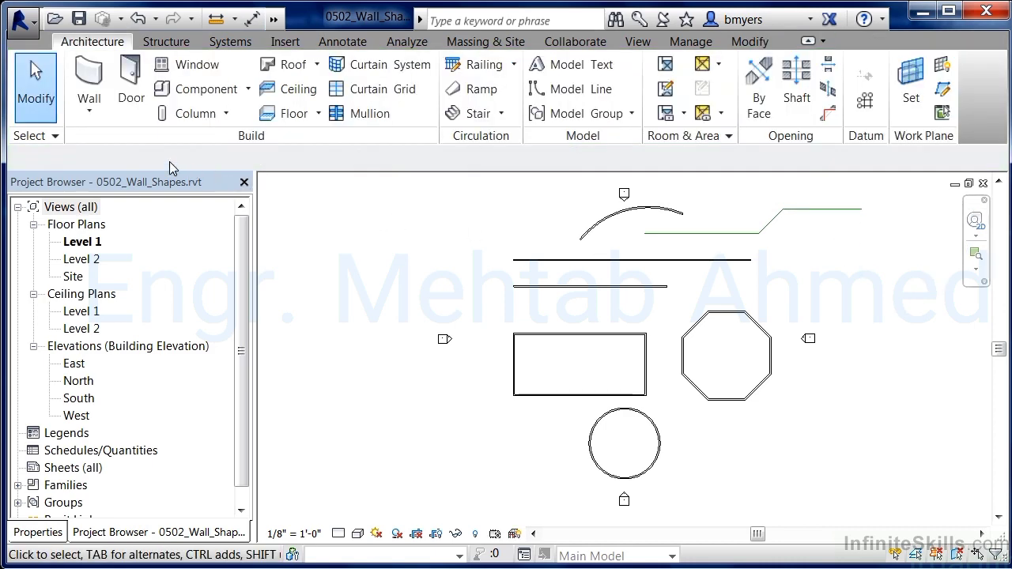
- Create architectural walls along the three connected model lines with Pick Lines, and finish placing walls
click(88, 107)
click(142, 144)
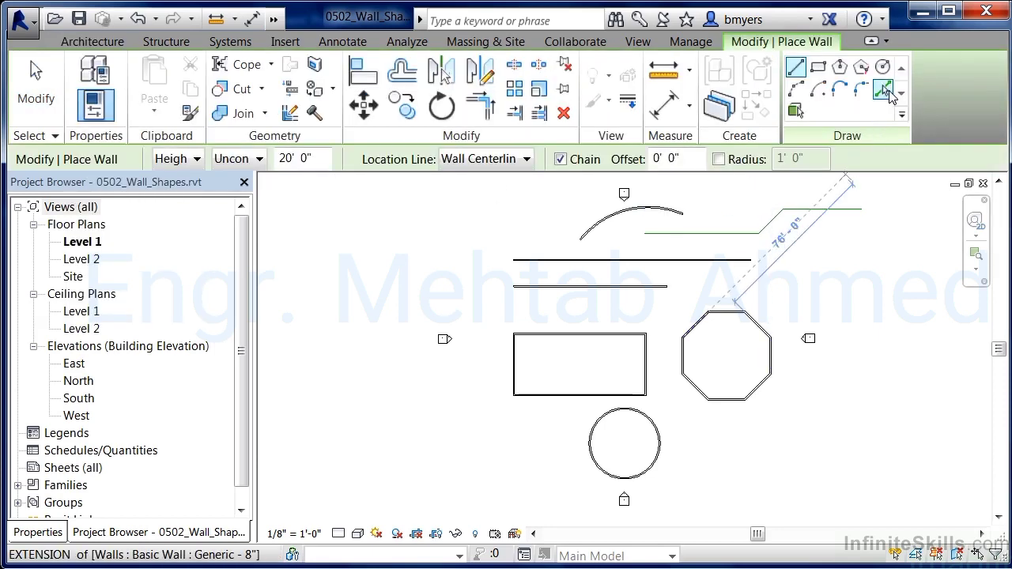
click(883, 88)
scroll(775, 213, up, 2)
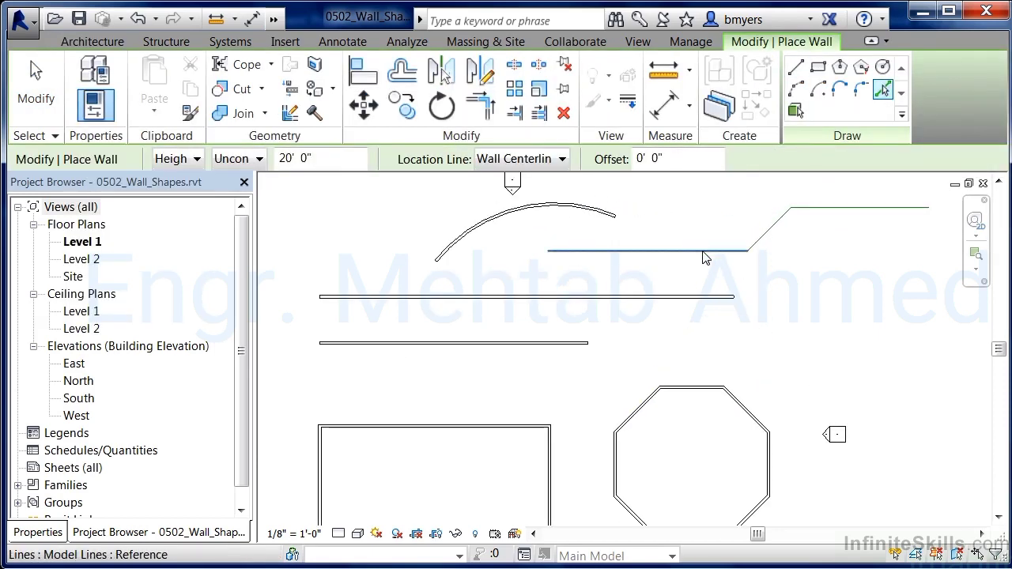
click(701, 251)
click(772, 235)
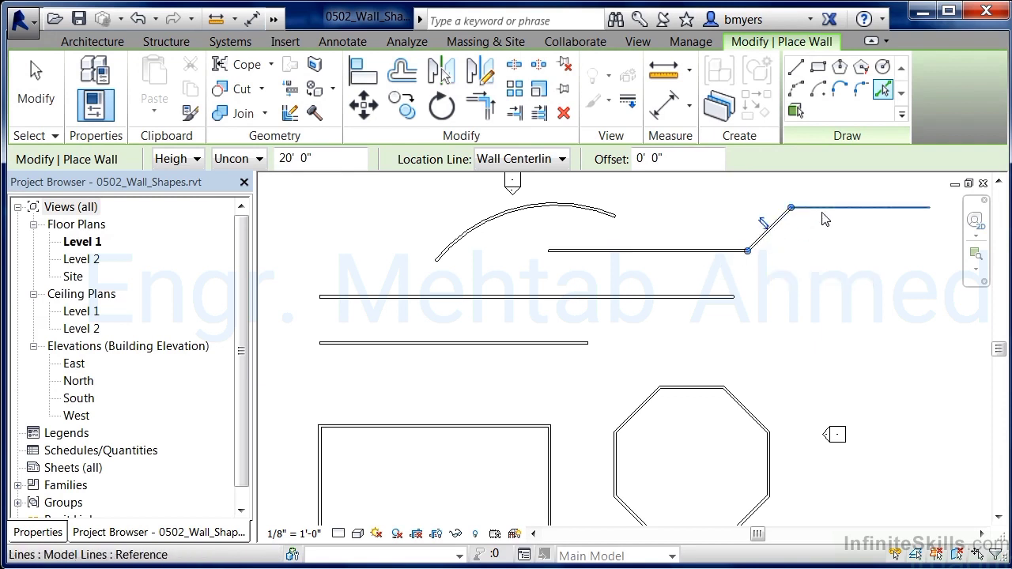
click(826, 208)
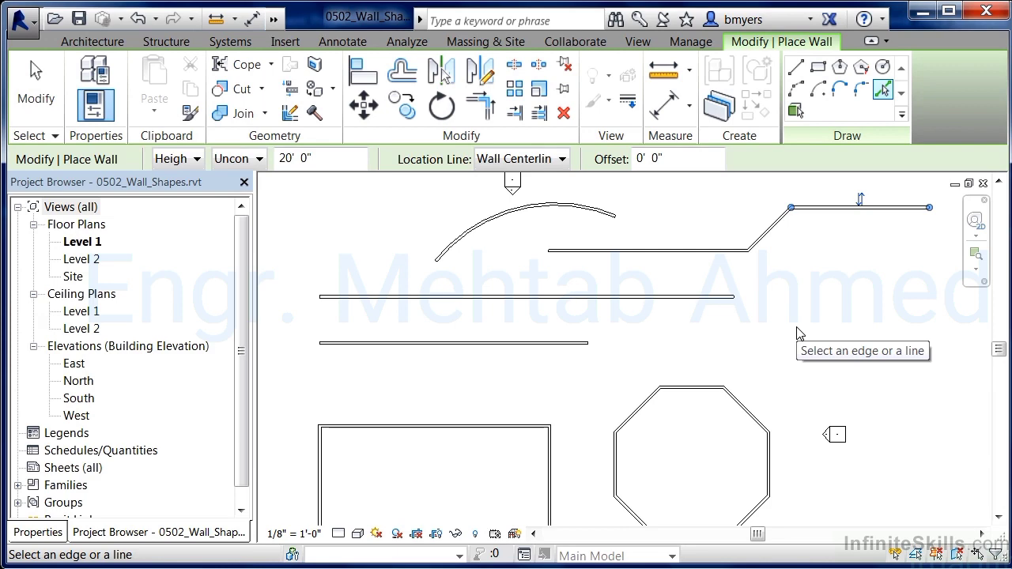
key(Escape)
key(Escape)
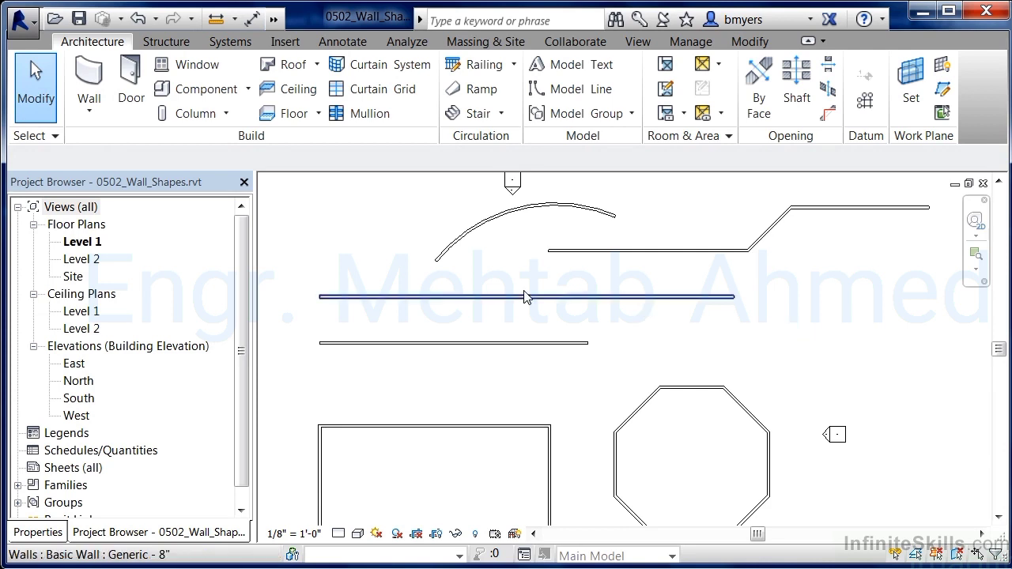
- Round the upper-left corner of the rectangular wall loop with a fillet arc wall of 8' radius
click(89, 101)
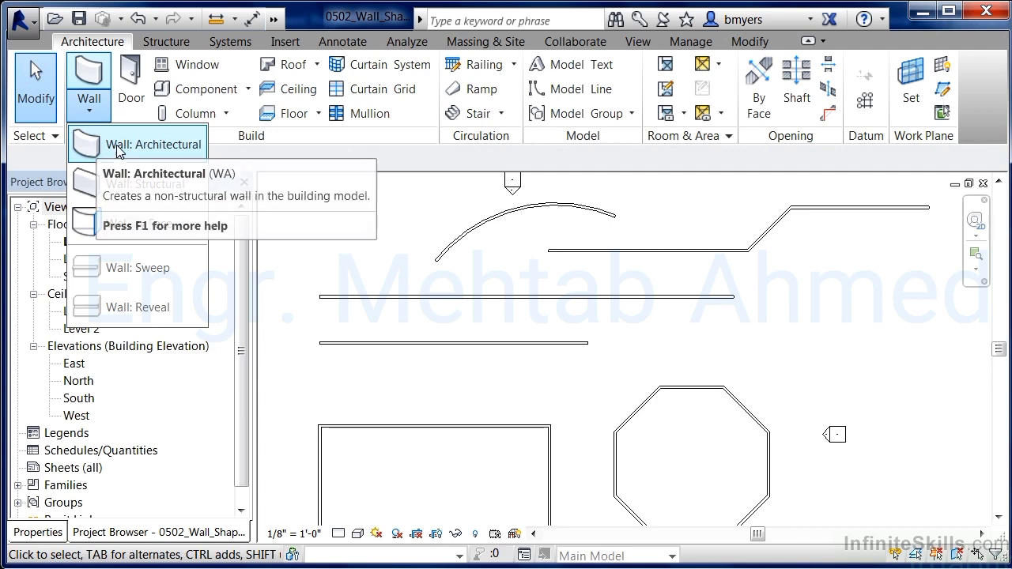
click(138, 150)
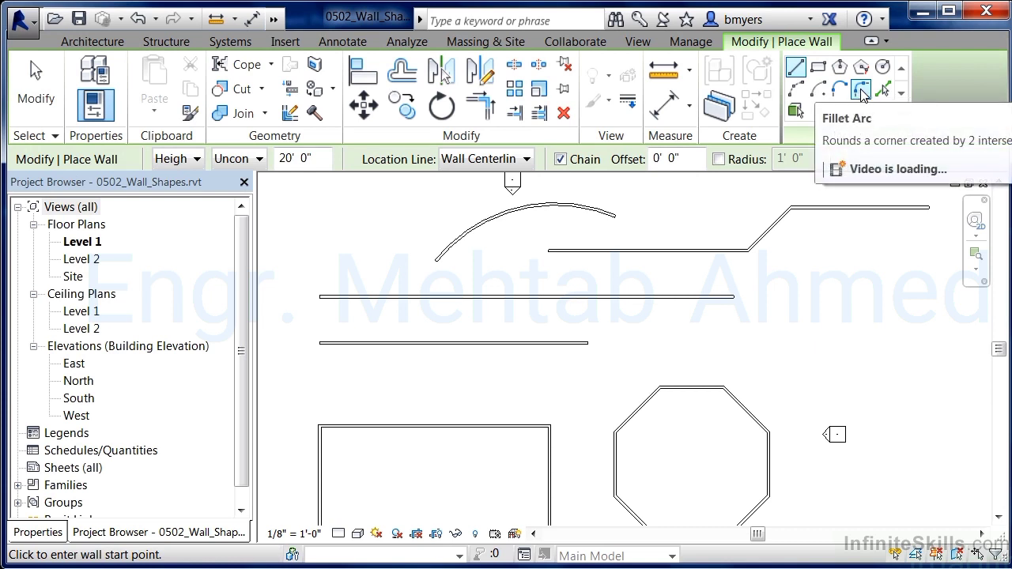
click(861, 92)
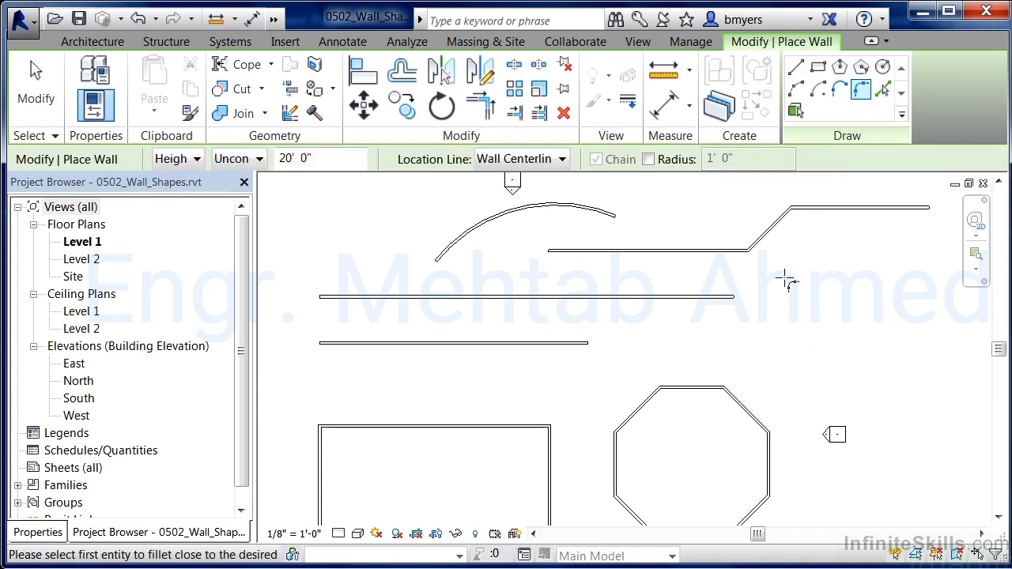
click(648, 159)
click(744, 157)
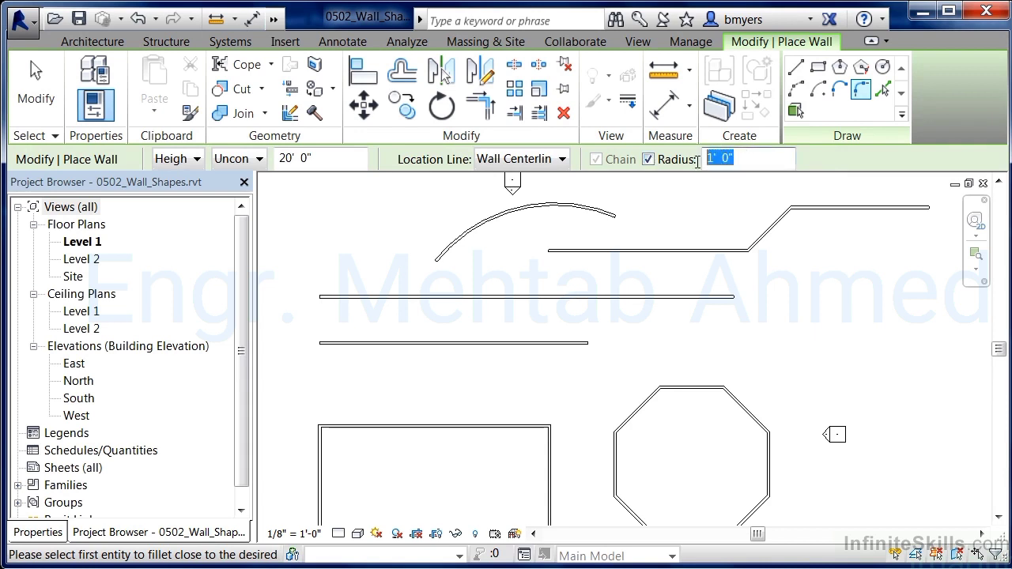
text(8)
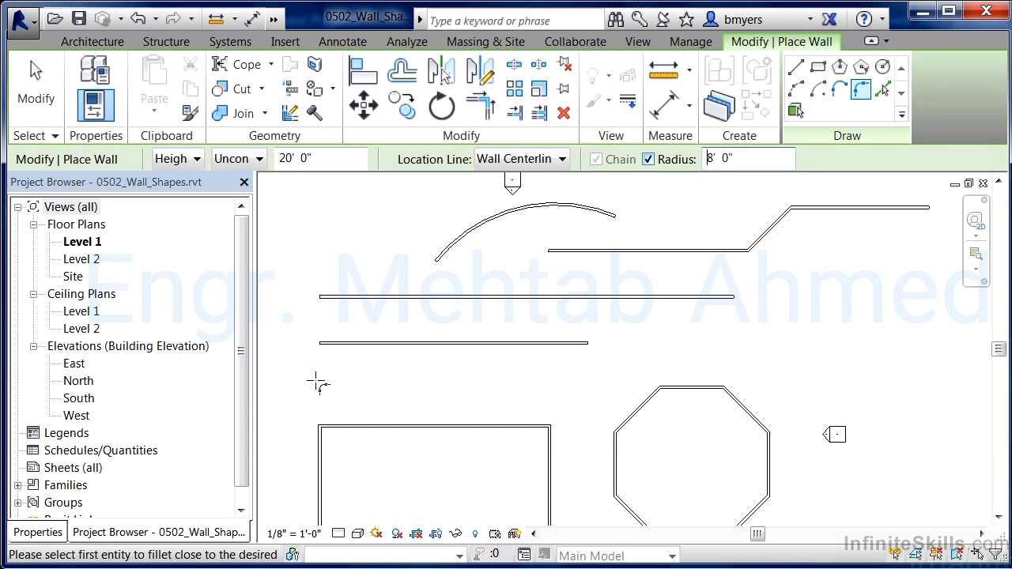
click(348, 429)
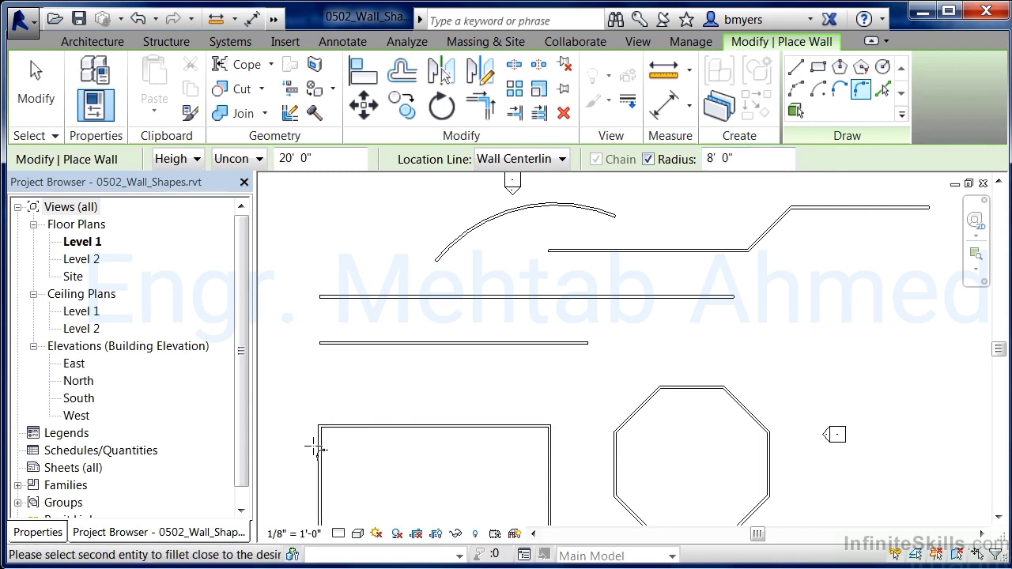
click(320, 452)
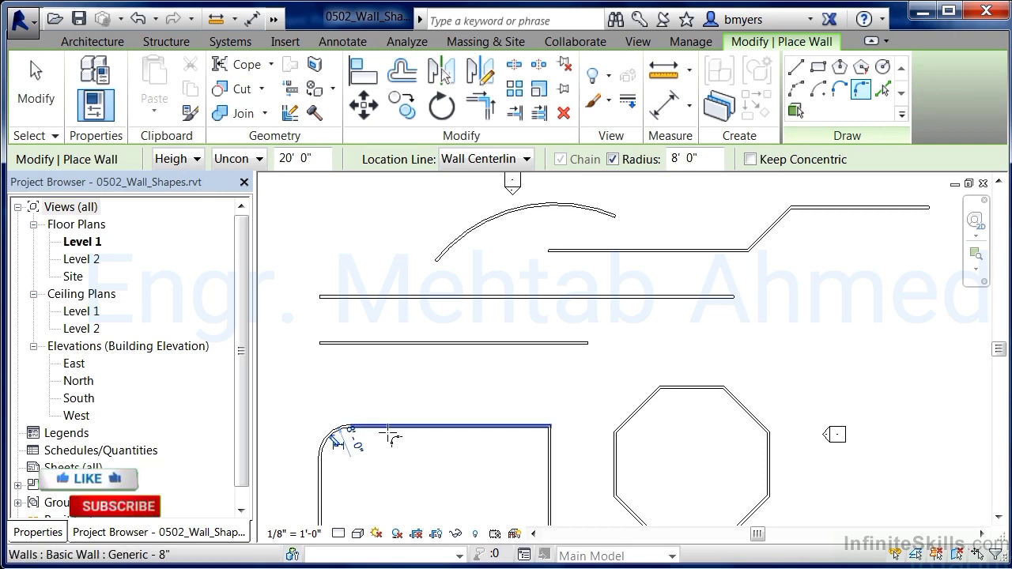
key(Escape)
key(Escape)
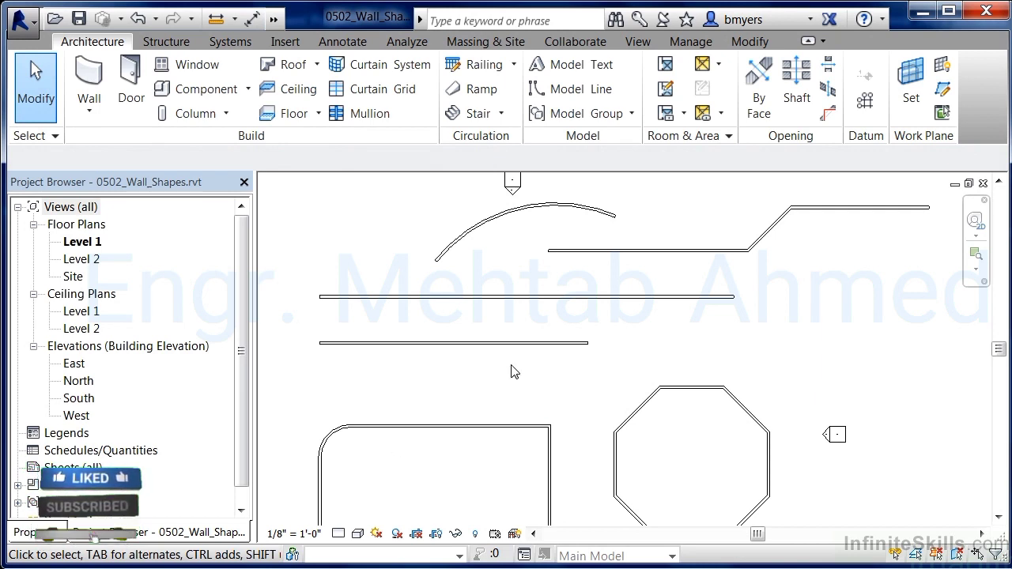
- Open the default 3D view and look at all the wall shapes in it
scroll(576, 326, down, 2)
scroll(566, 353, down, 1)
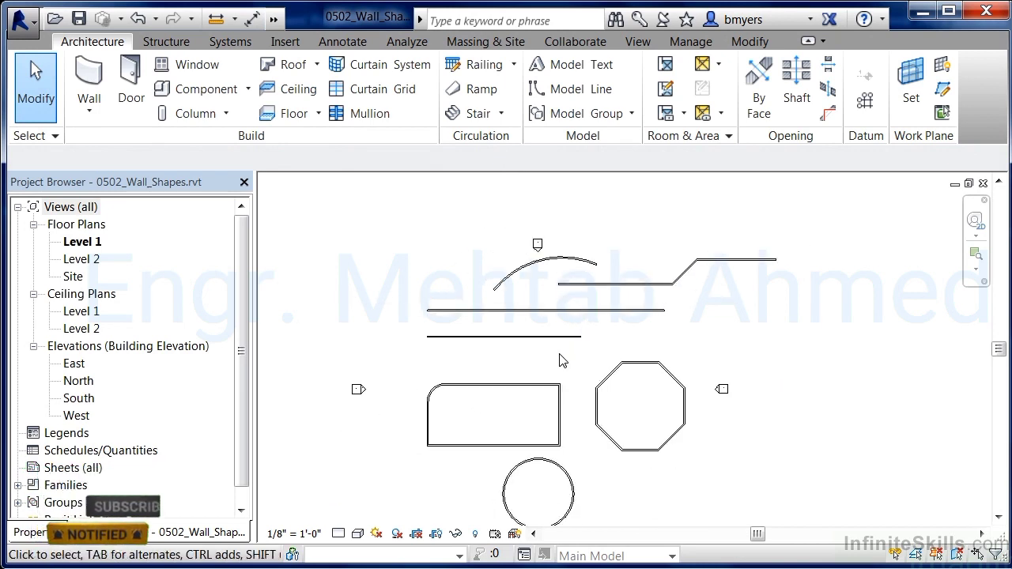
middle_drag(560, 356, 583, 327)
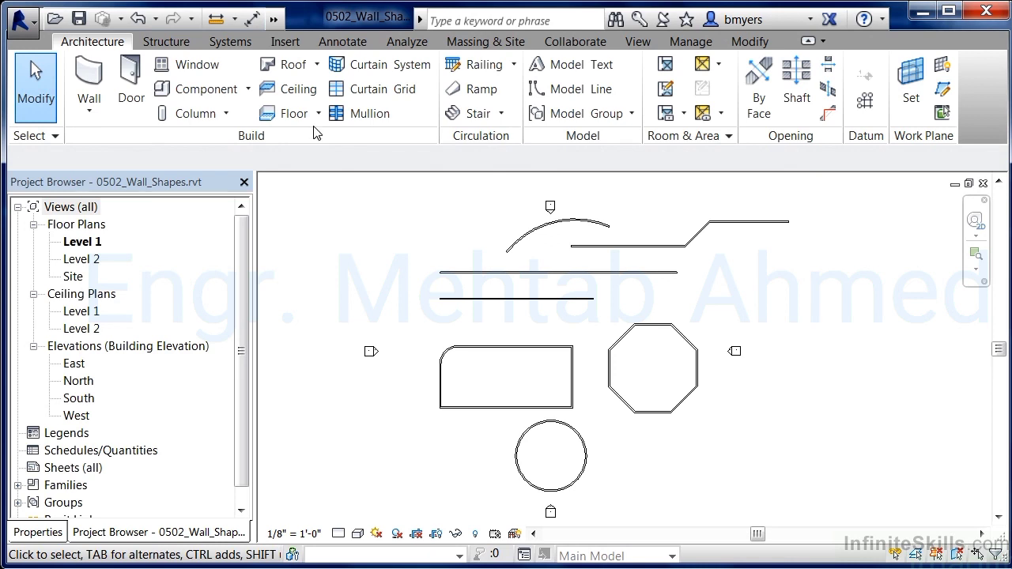
click(281, 22)
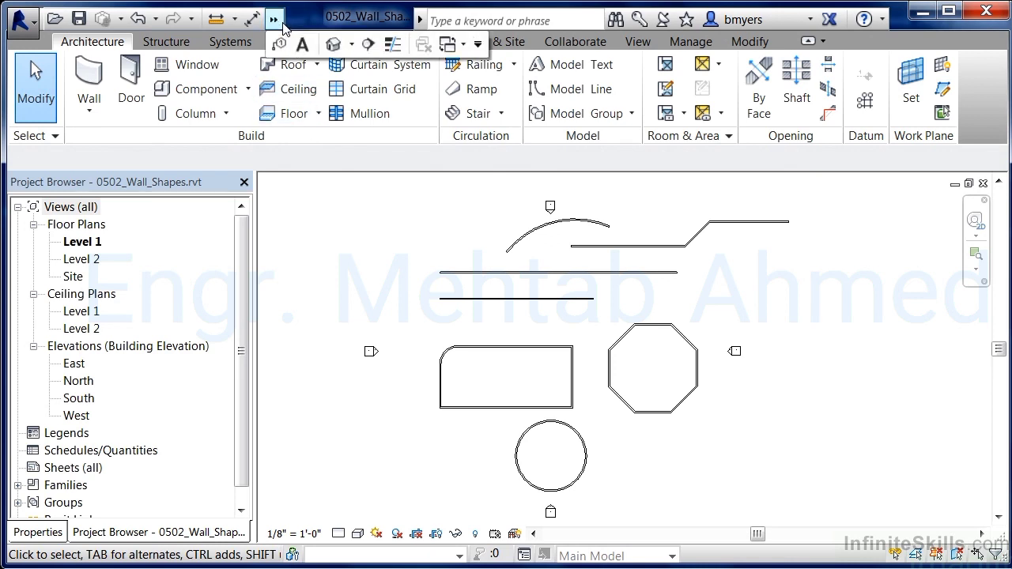
click(341, 46)
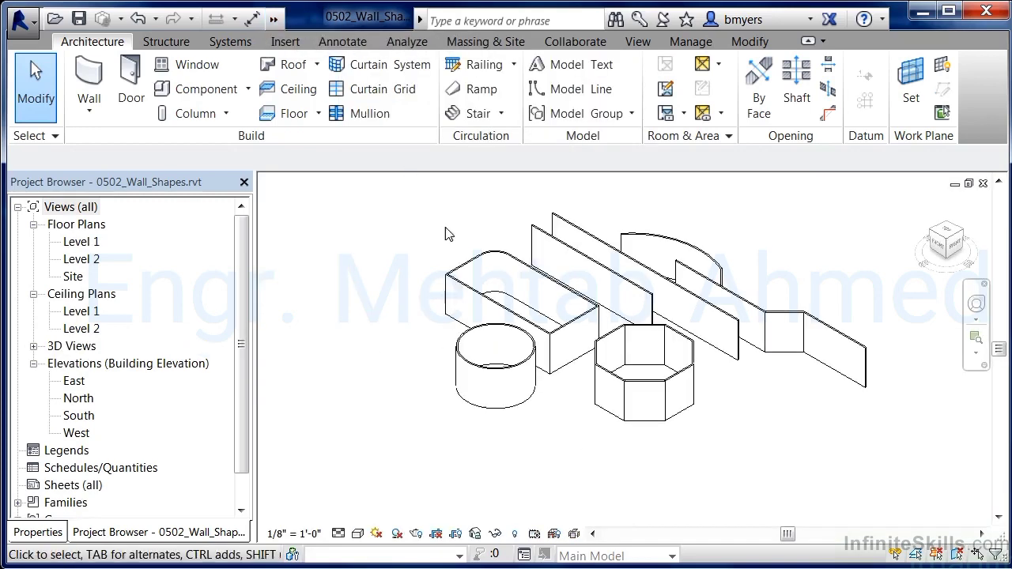
scroll(837, 227, up, 1)
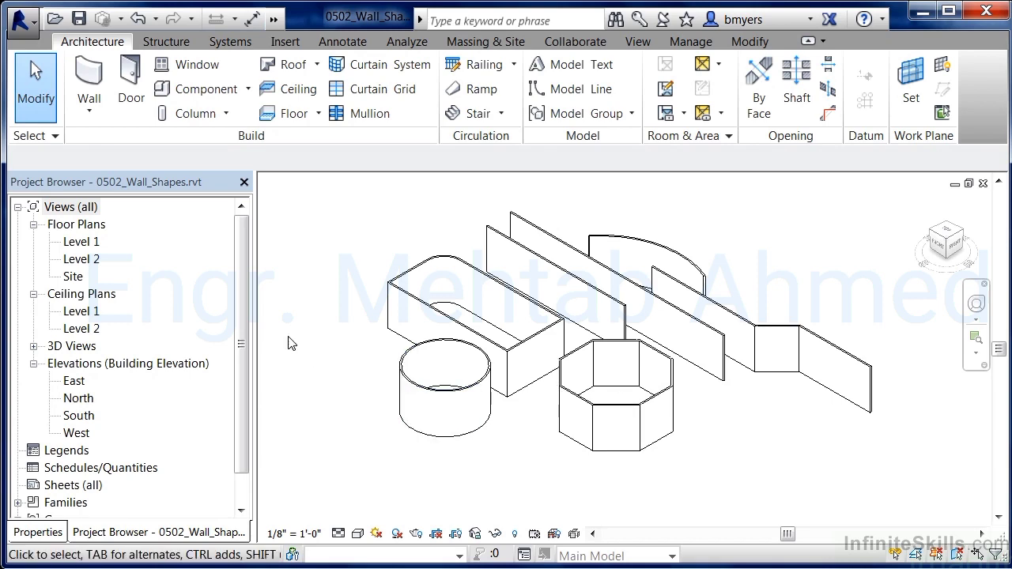
click(103, 117)
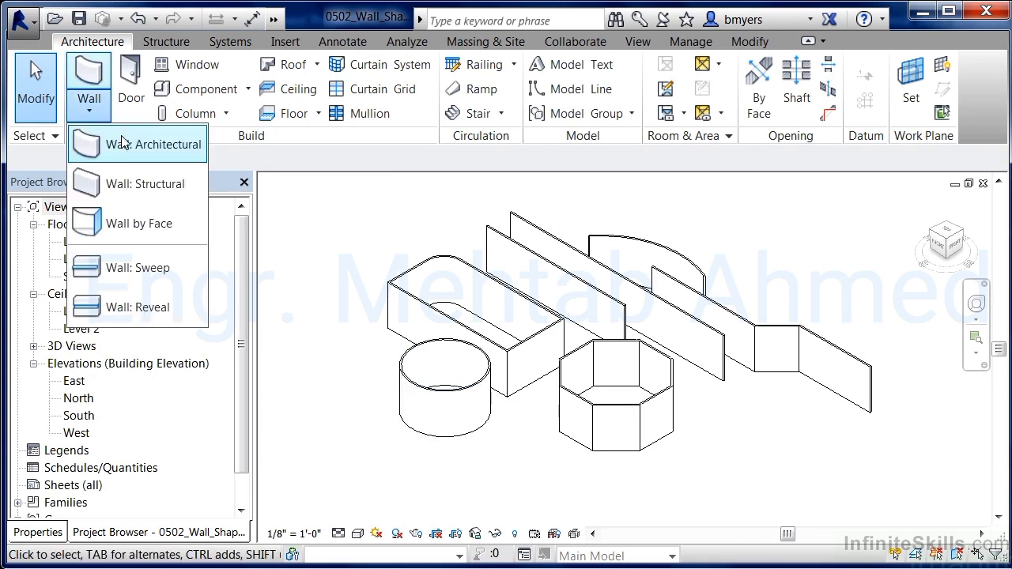
click(167, 147)
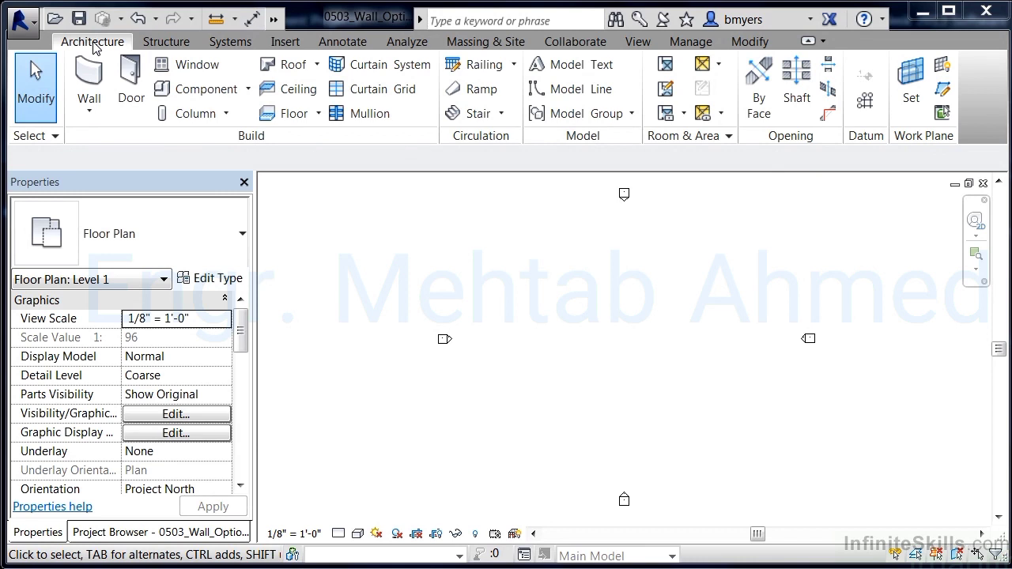
- Start an architectural wall in the Level 1 plan of 0503_Wall_Options, choose Height as its vertical direction and dismiss the default settings warning
click(88, 111)
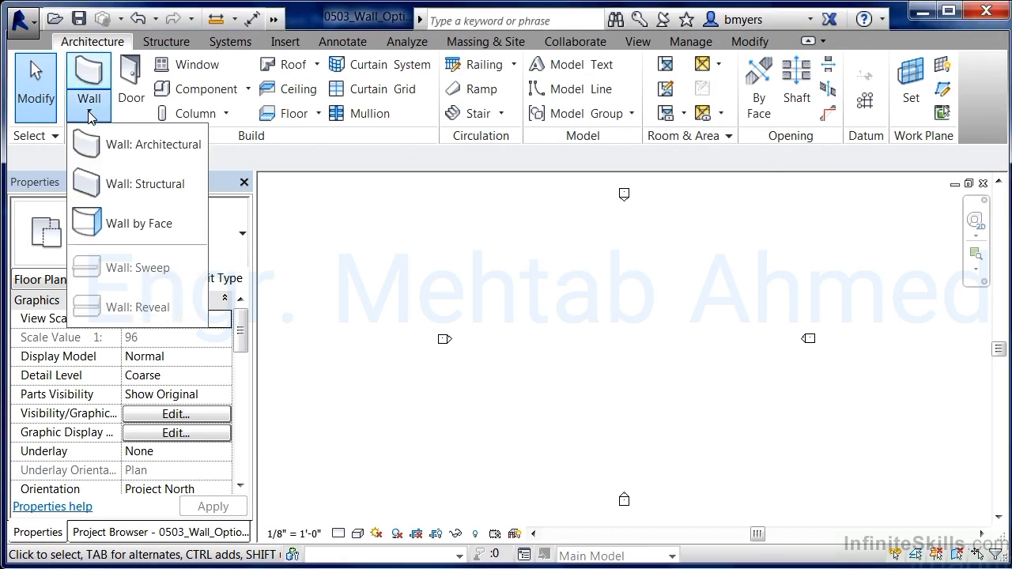
click(131, 151)
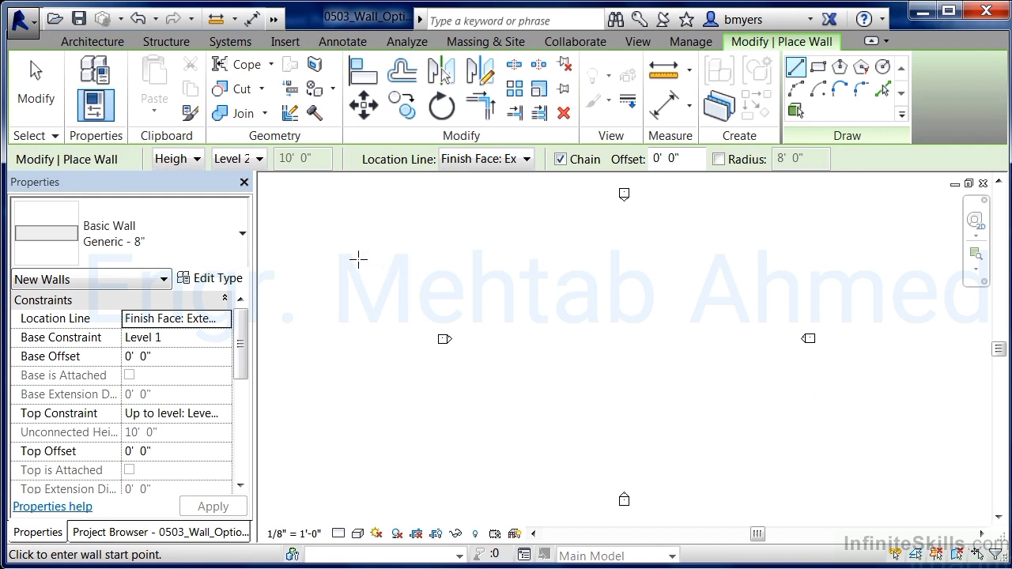
click(197, 160)
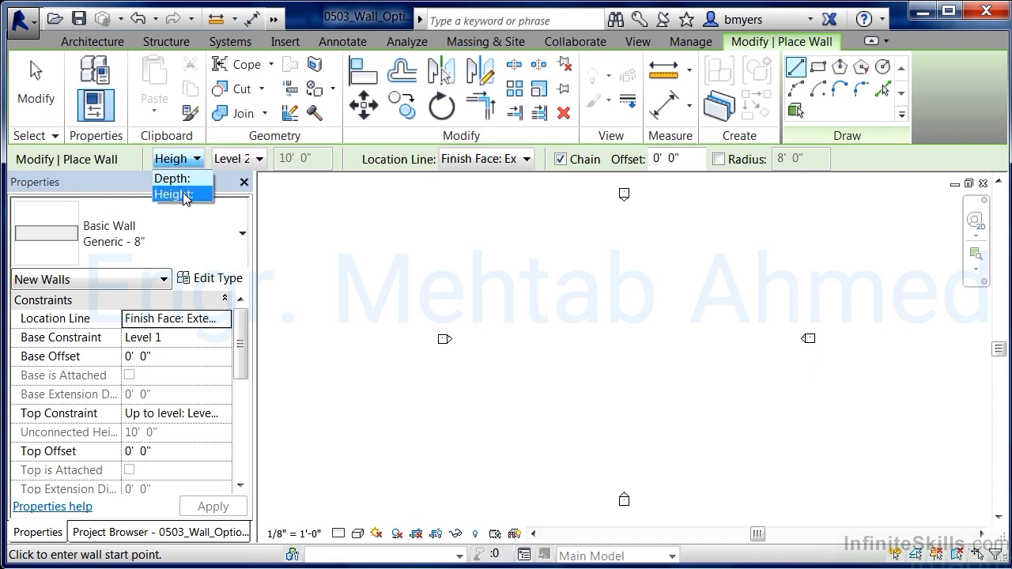
click(185, 197)
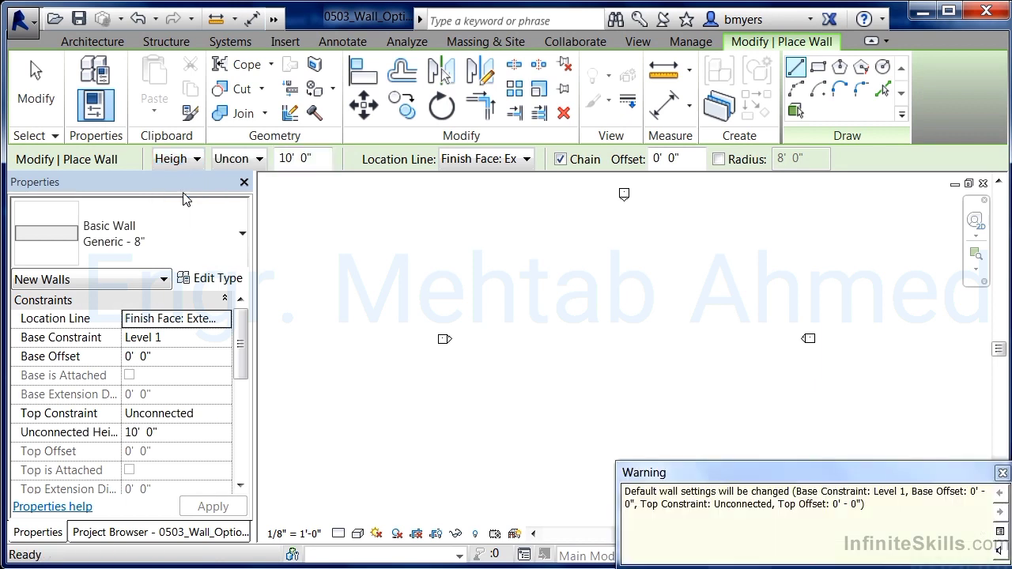
drag(875, 475, 827, 362)
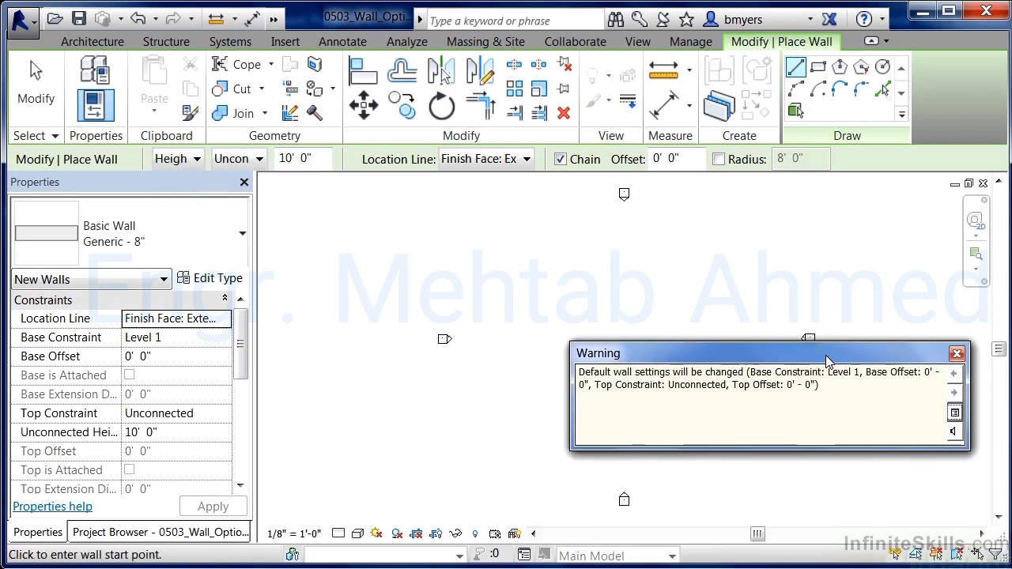
click(956, 352)
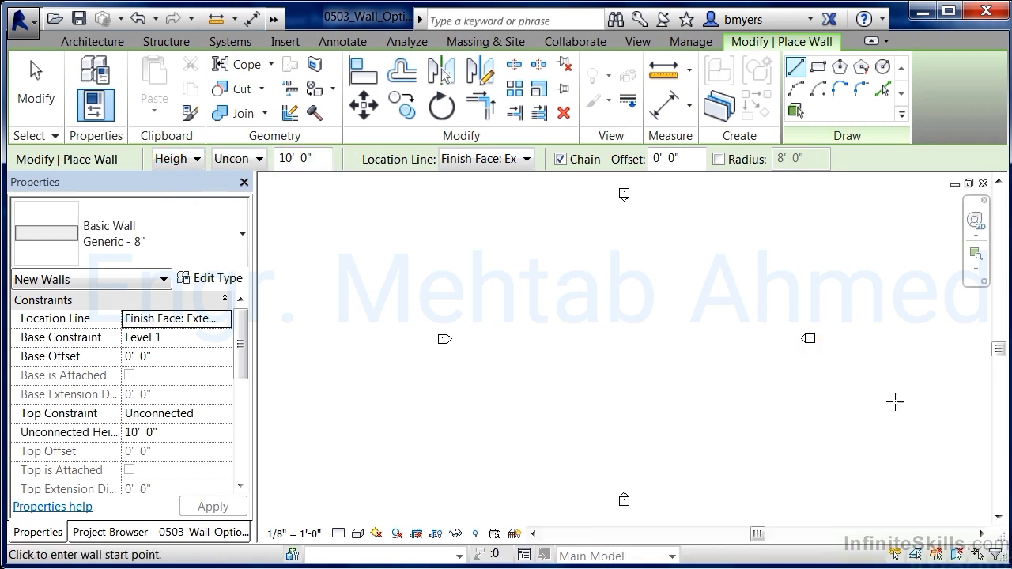
- Set the new wall's top to Unconnected with a height of 12'
click(264, 166)
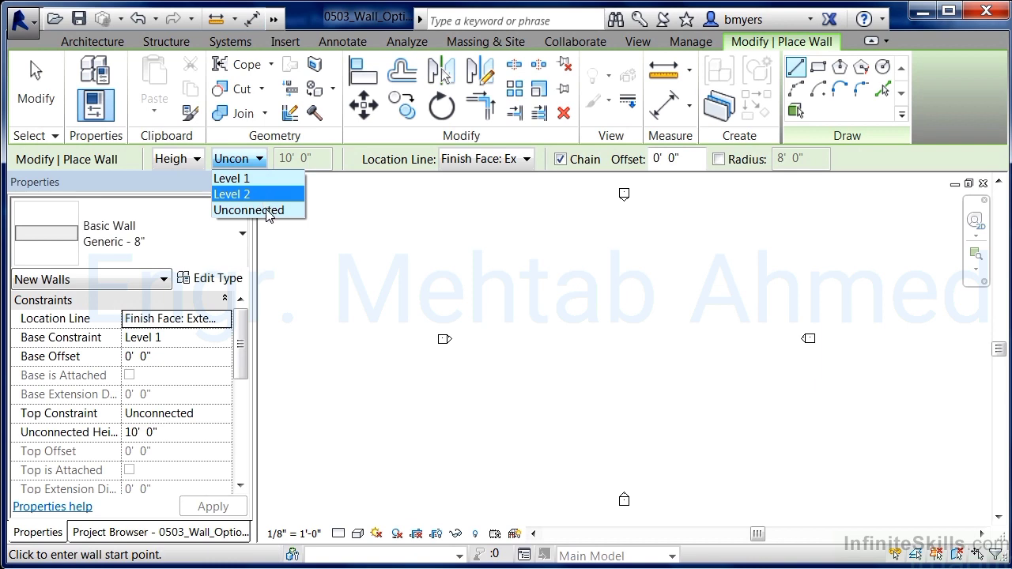
click(264, 210)
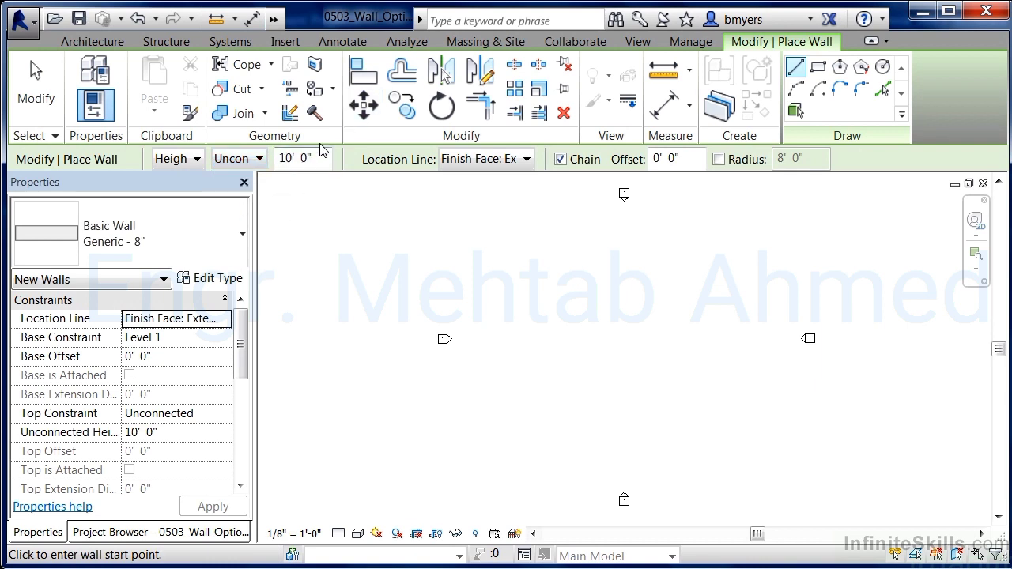
drag(324, 159, 278, 161)
text(12)
key(Return)
- Draw a single horizontal wall in the upper part of the plan using the exterior finish face location line
click(513, 265)
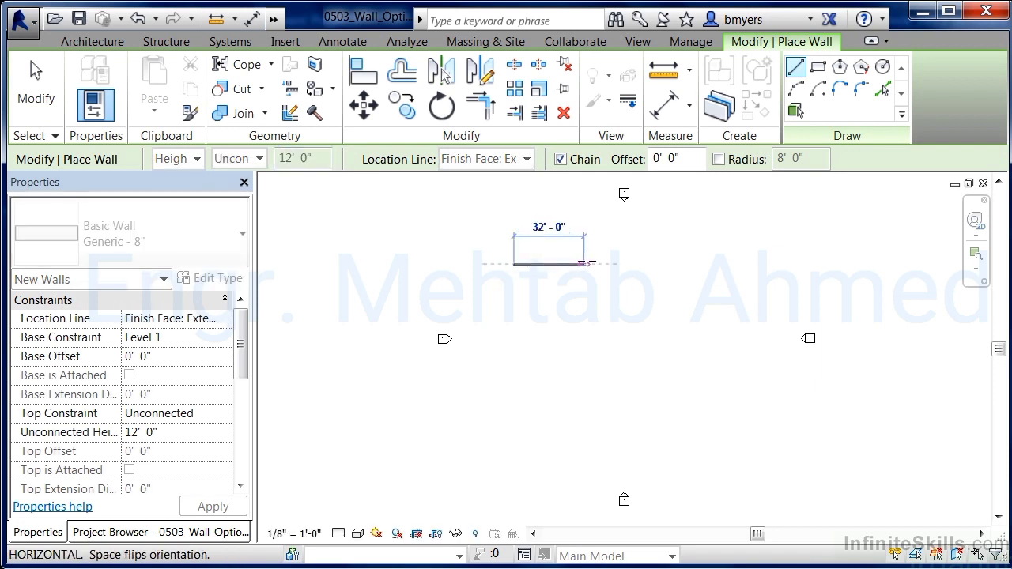
scroll(650, 264, up, 3)
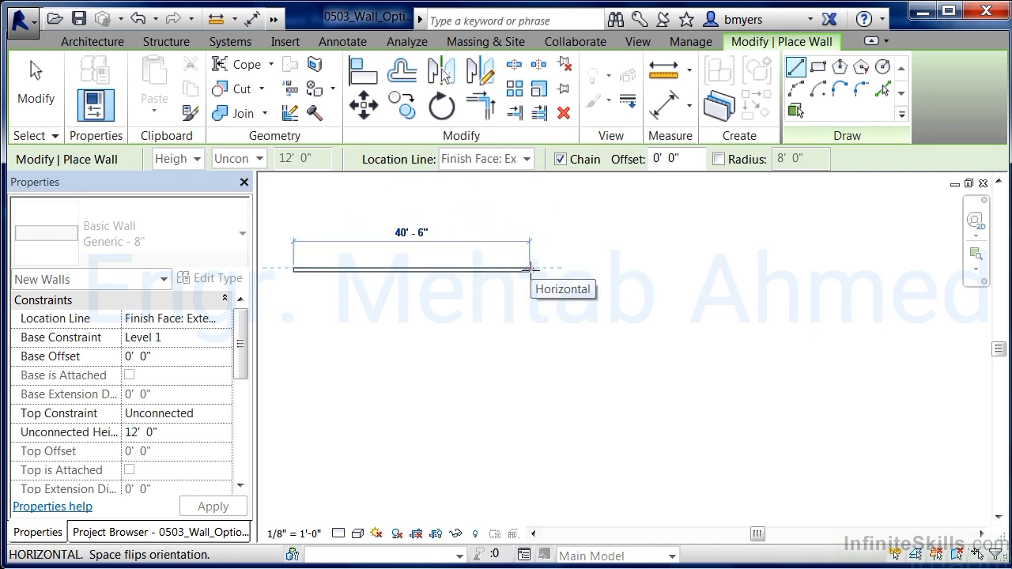
scroll(522, 270, up, 5)
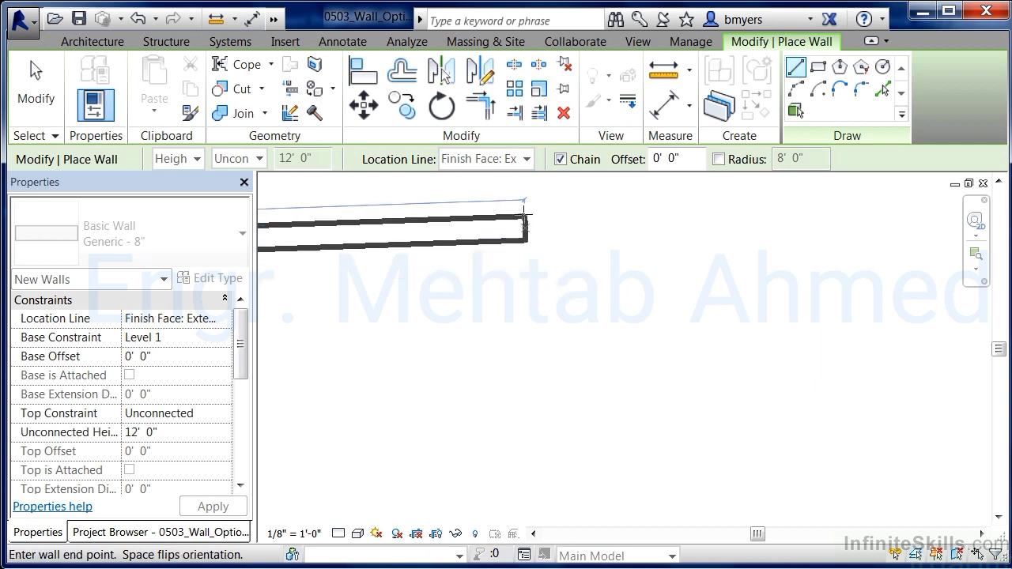
click(452, 179)
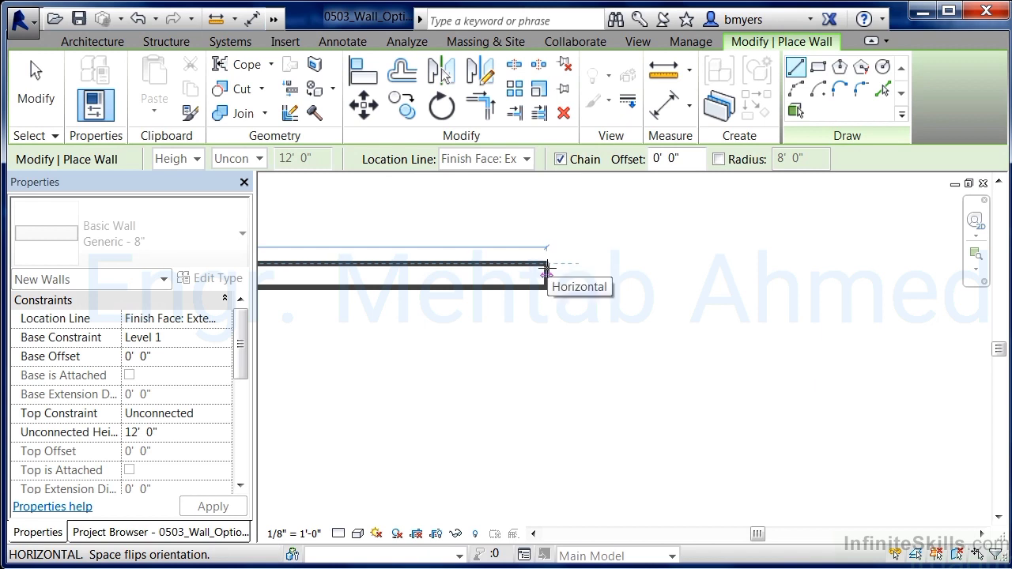
click(545, 270)
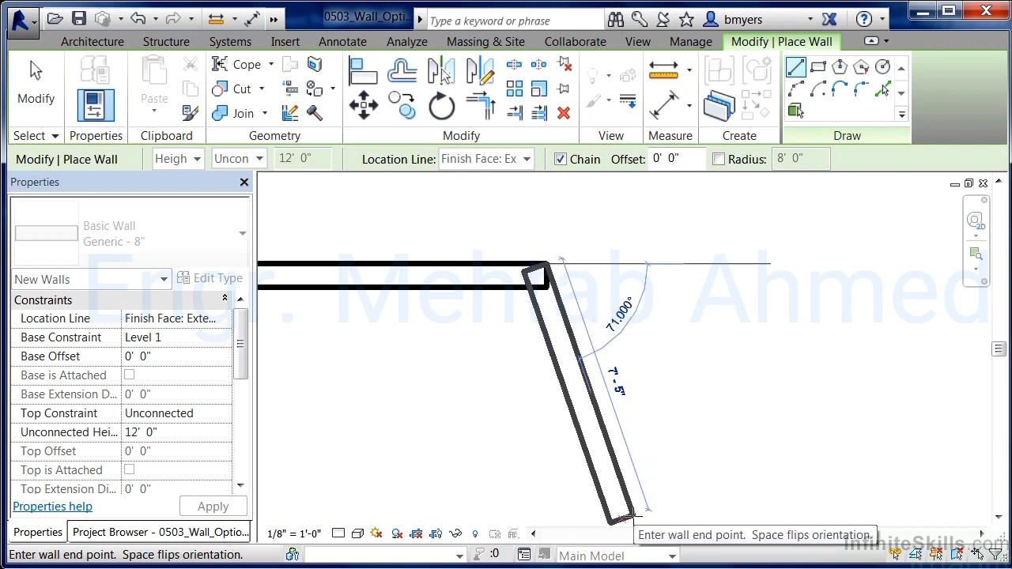
key(Escape)
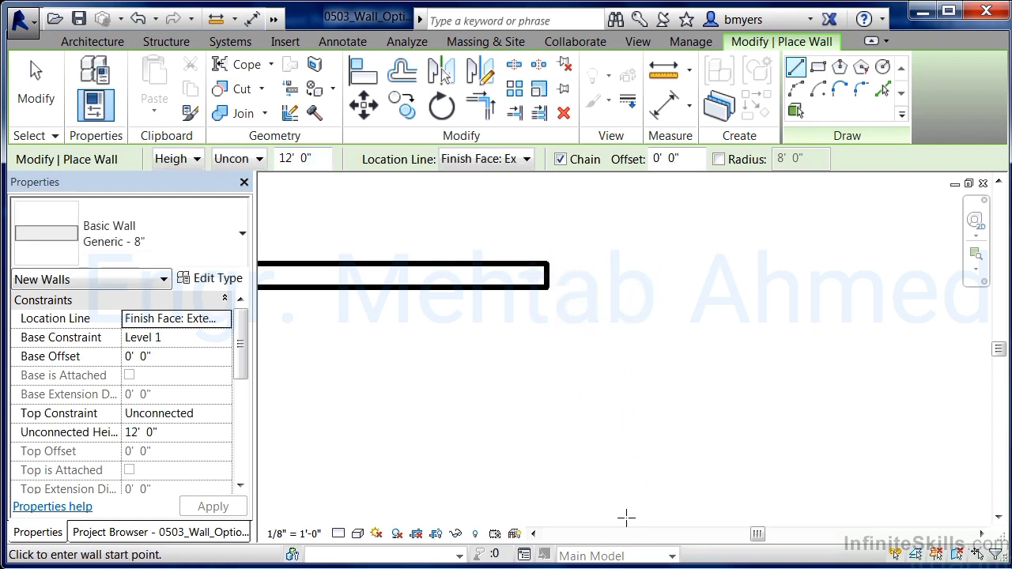
- Try the location line options through Core Face: Interior, and set the new wall's location line to Wall Centerline
click(524, 160)
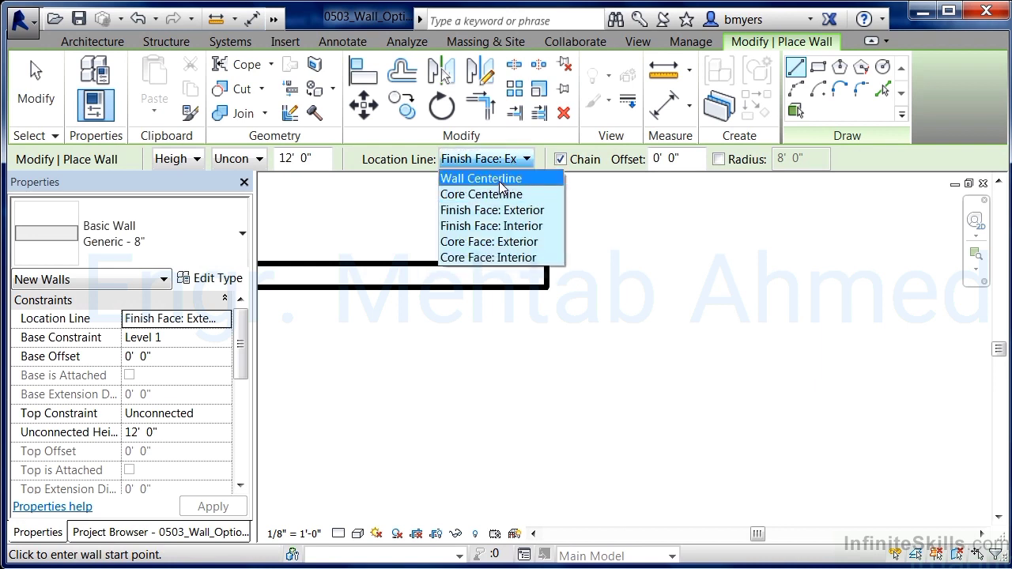
click(498, 178)
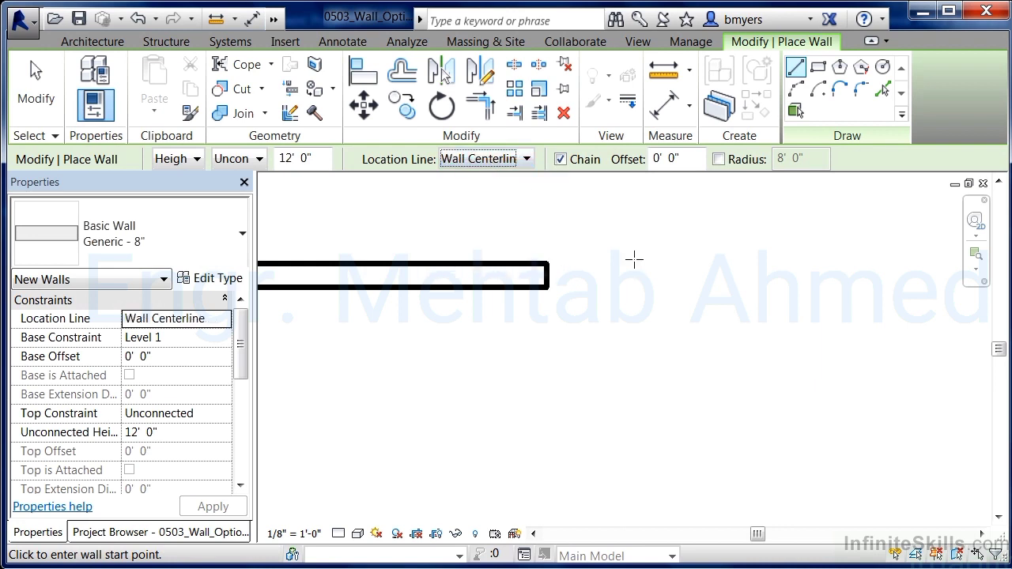
key(Down)
key(Down)
key(Down)
key(Down)
key(Down)
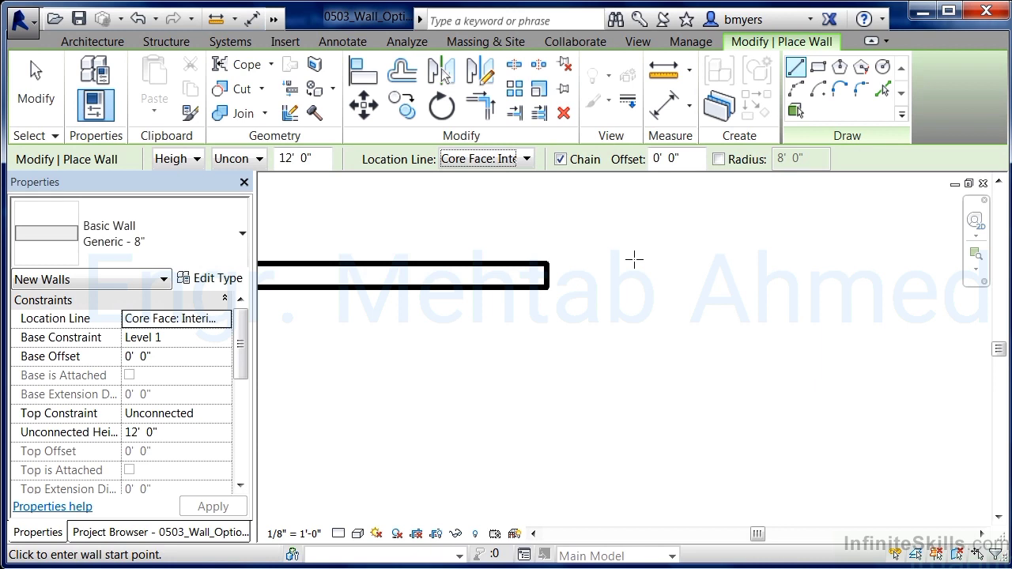
click(526, 159)
click(509, 177)
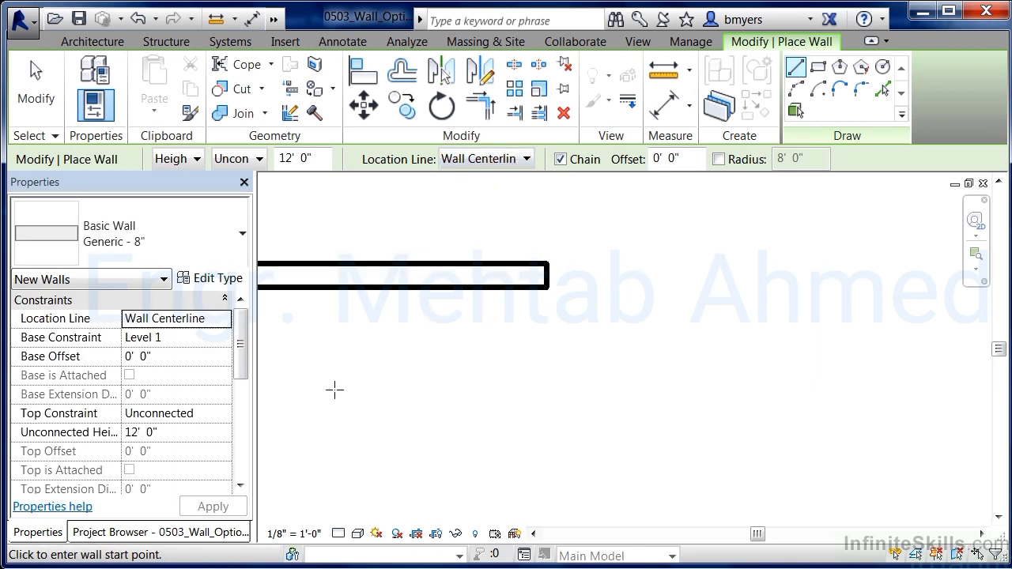
- Draw a separate horizontal wall 10' 9" long below the first one, placed by its centerline
click(301, 350)
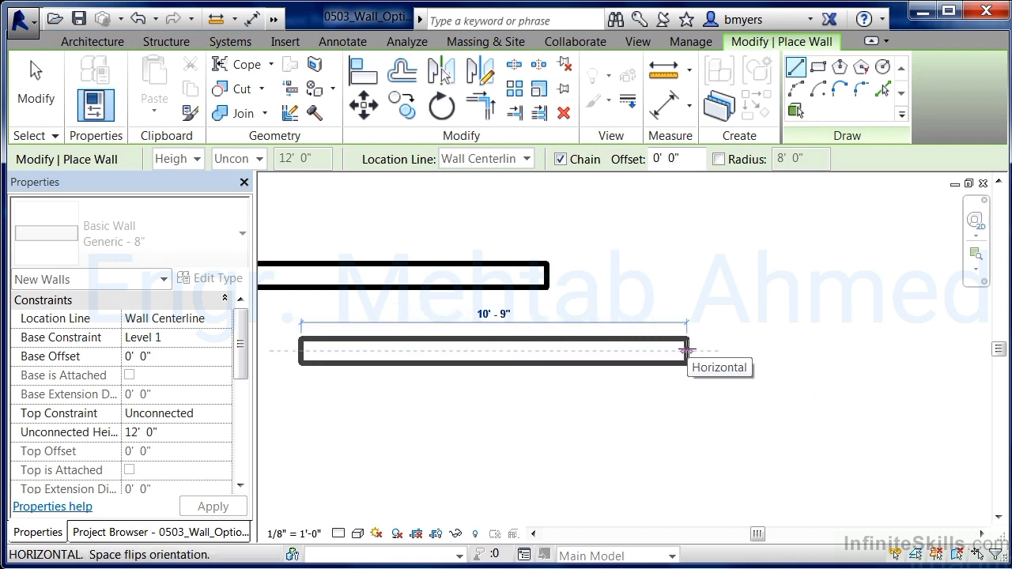
click(686, 350)
key(Escape)
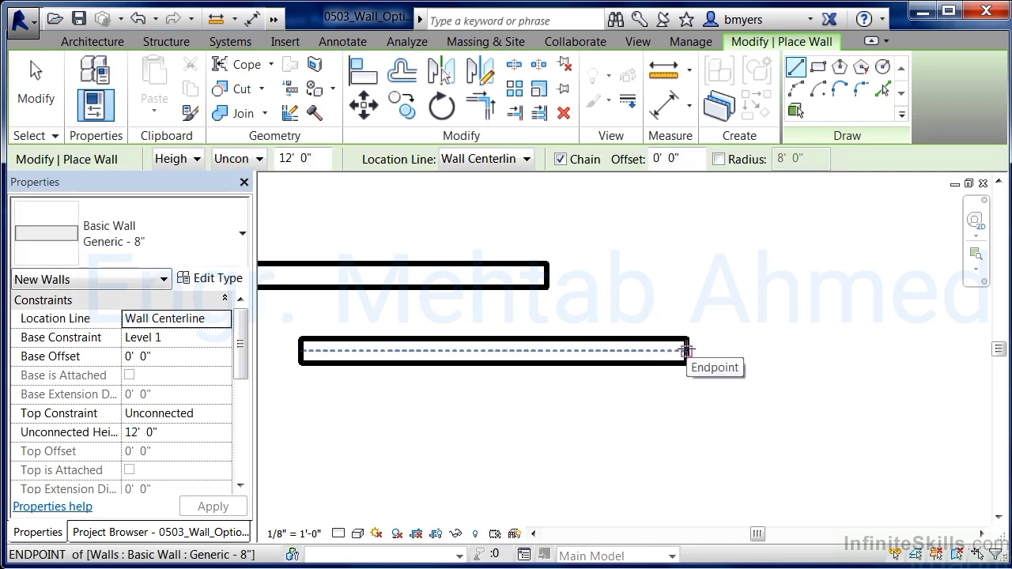
key(Escape)
- Restart the architectural wall and draw a chain of four connected walls running right, down, diagonally and back left beside the existing walls
click(90, 112)
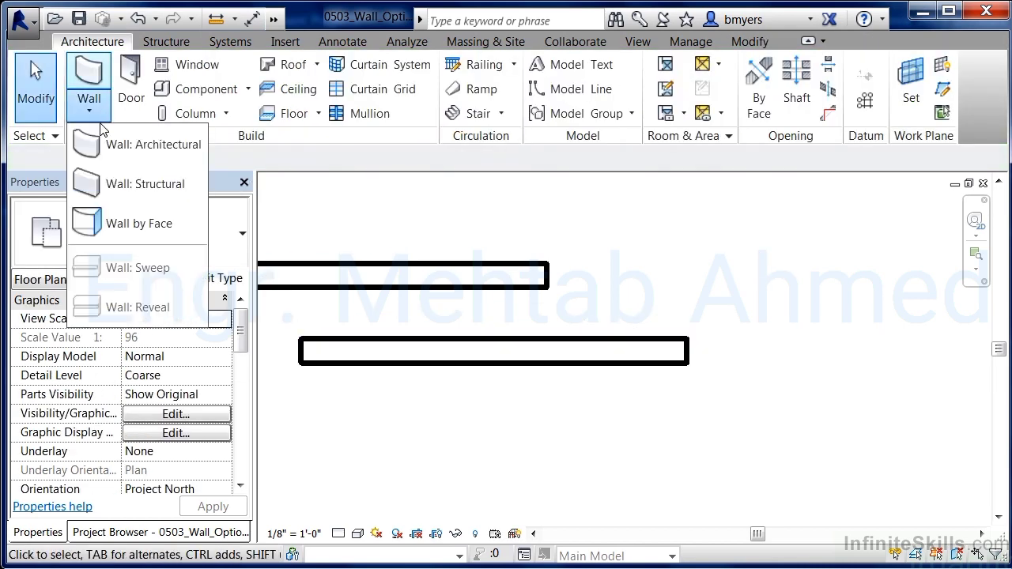
click(83, 145)
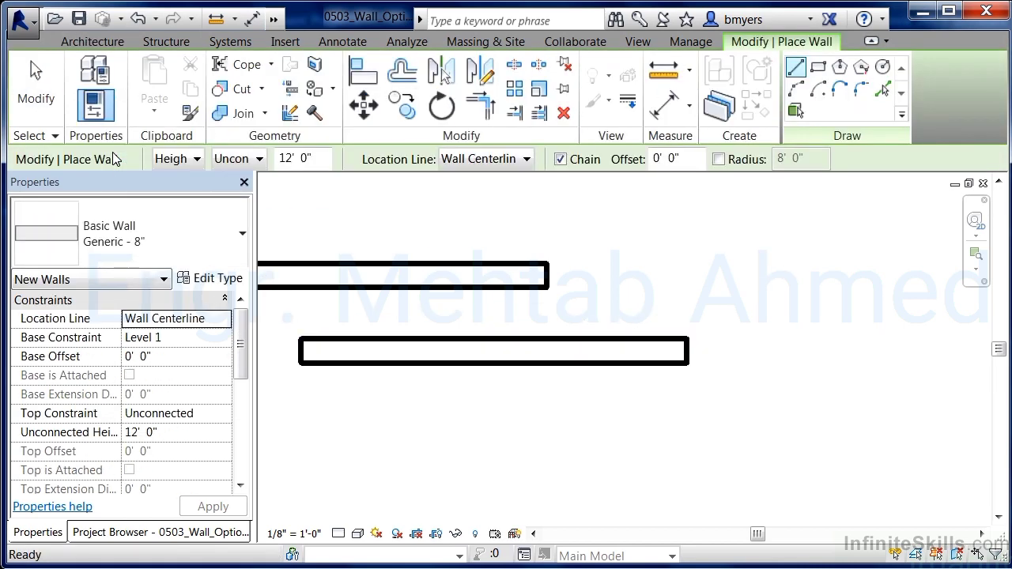
click(525, 159)
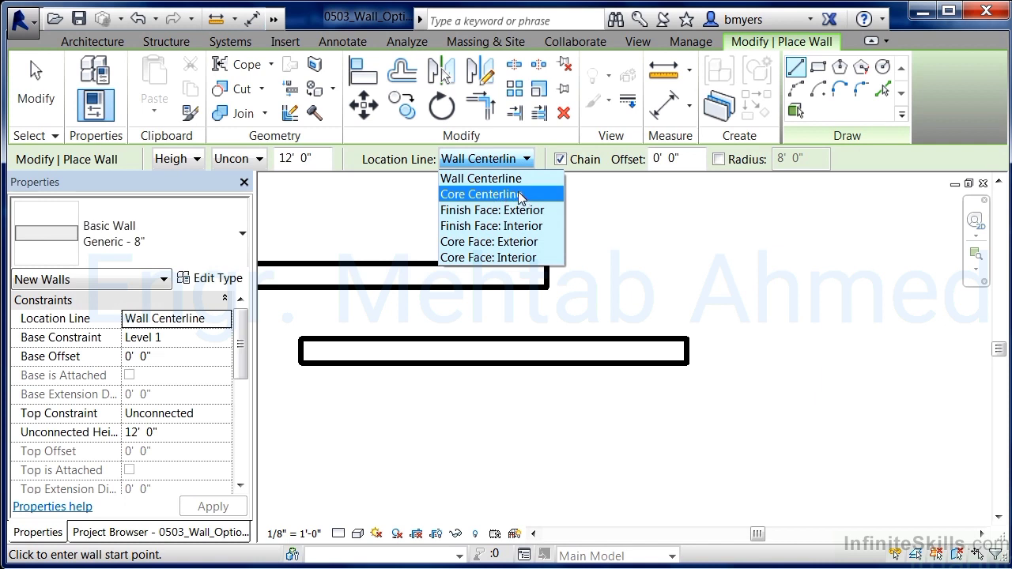
click(592, 176)
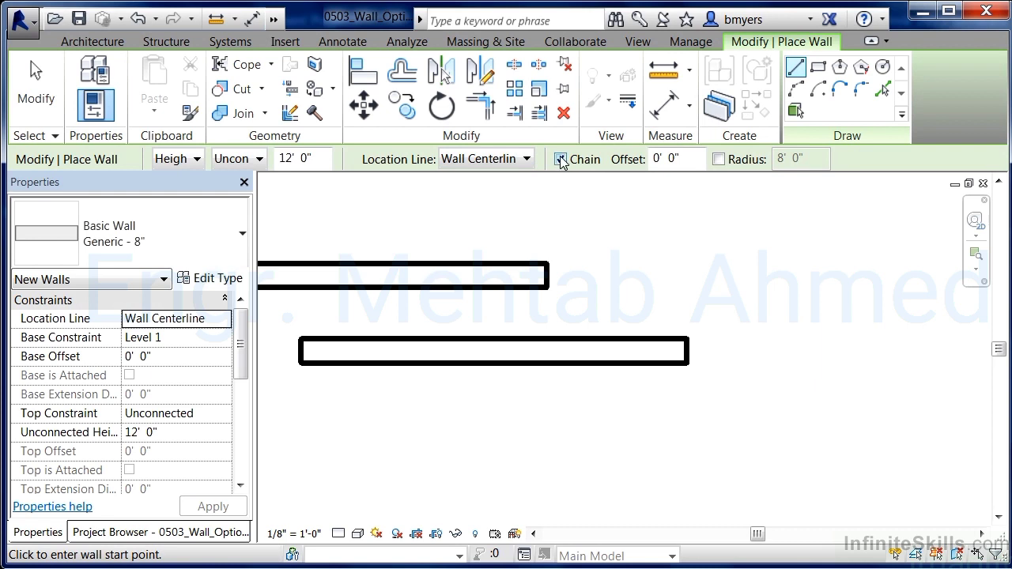
click(626, 274)
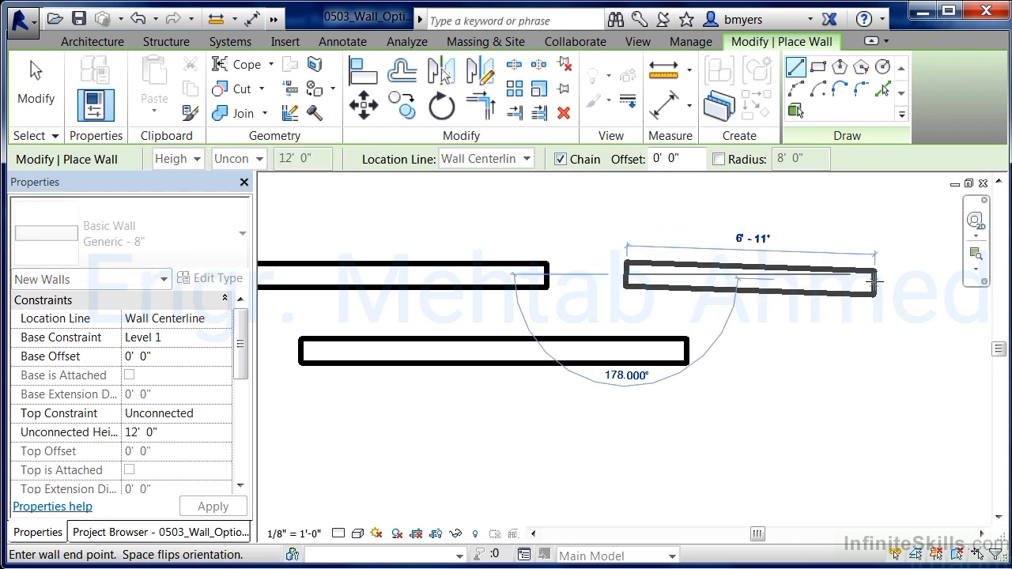
click(868, 286)
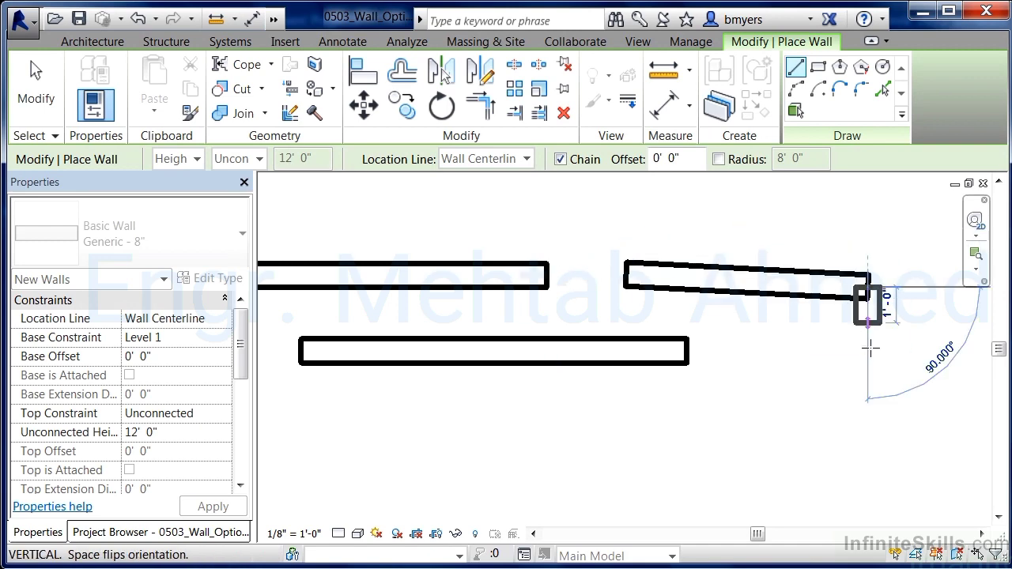
click(868, 397)
click(781, 443)
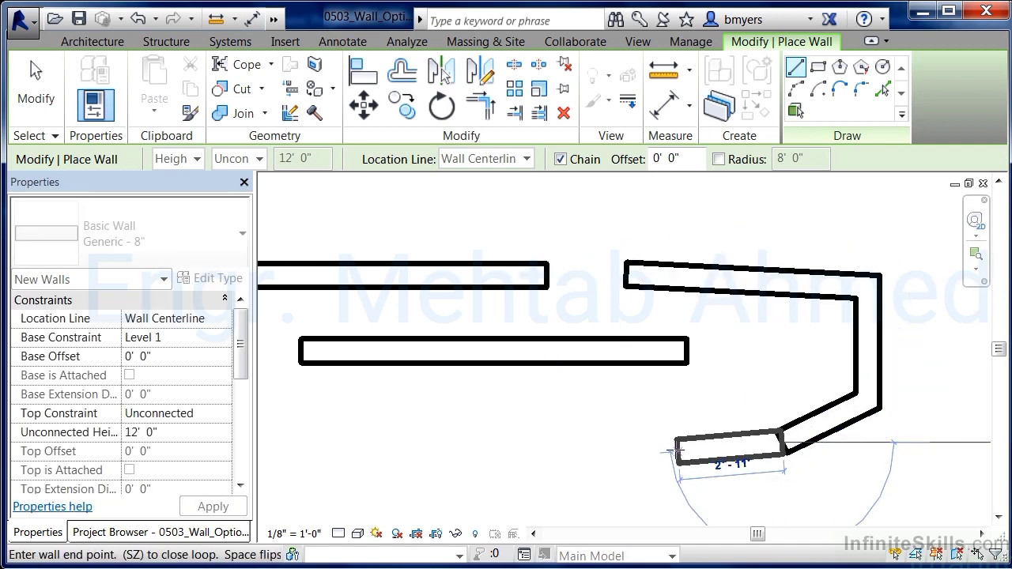
click(598, 441)
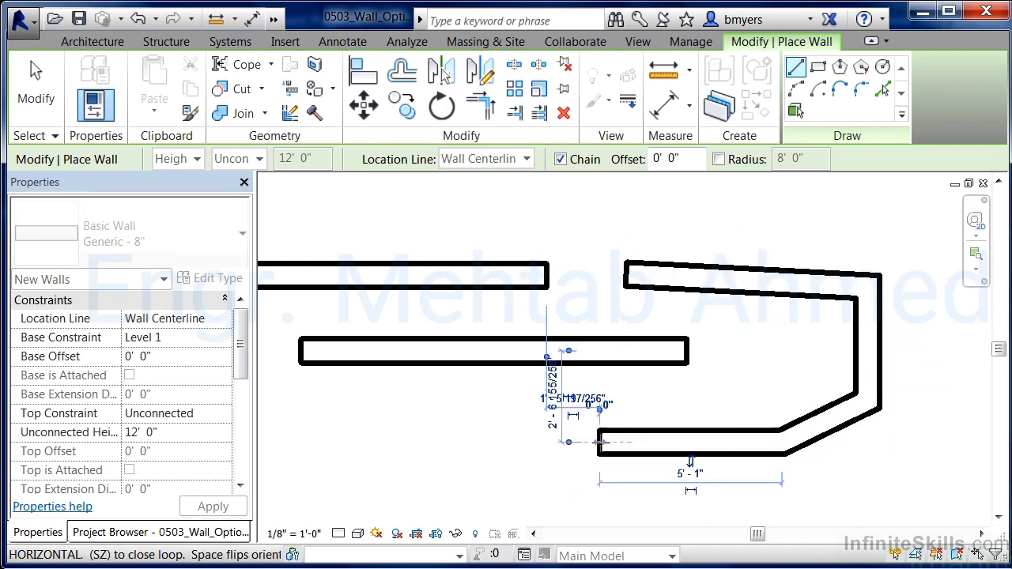
- Turn off Chain, extend the last chained wall to the left, and draw three separate short horizontal walls below
click(559, 158)
click(515, 442)
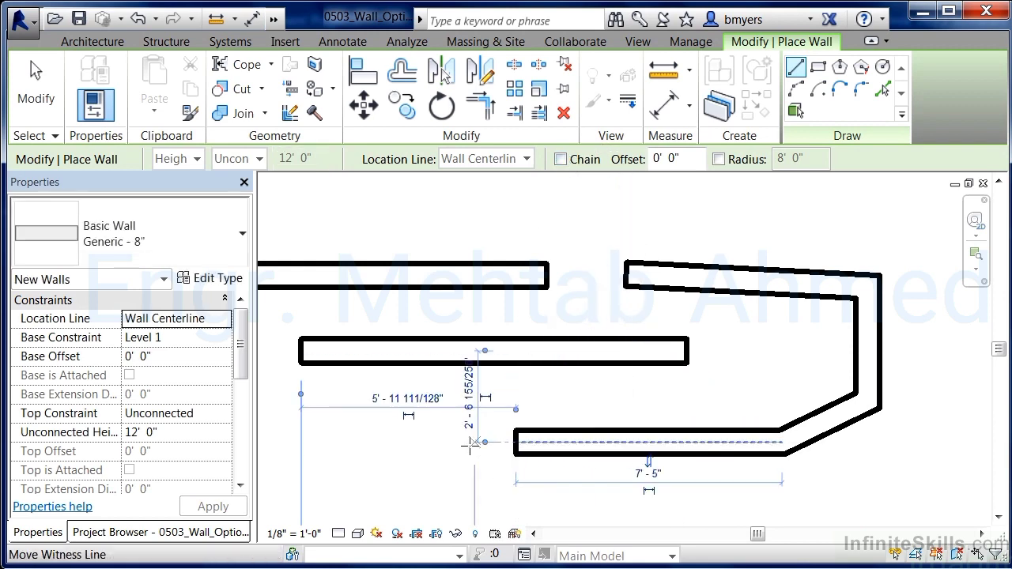
click(406, 441)
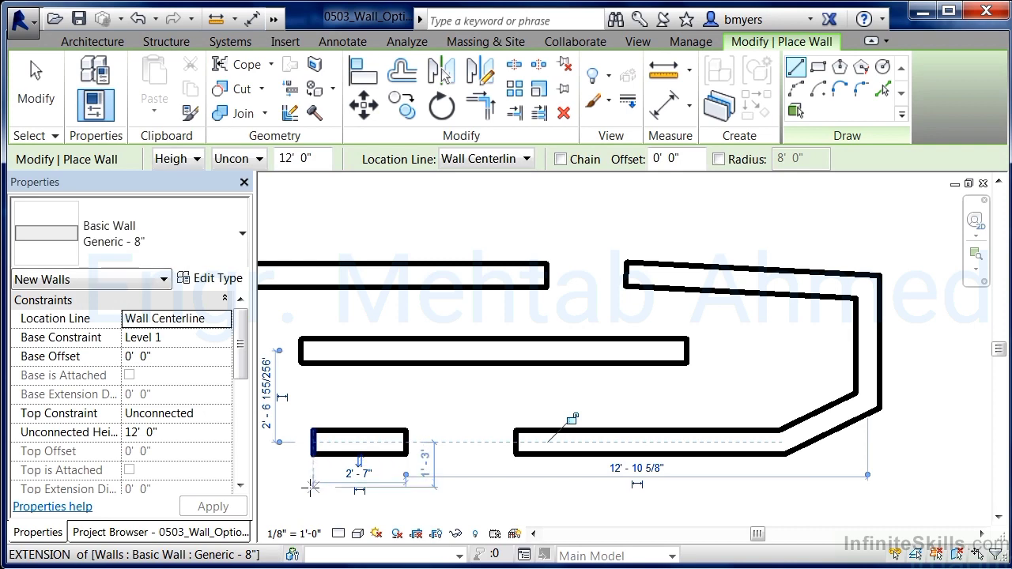
click(311, 487)
click(312, 493)
click(434, 493)
click(545, 492)
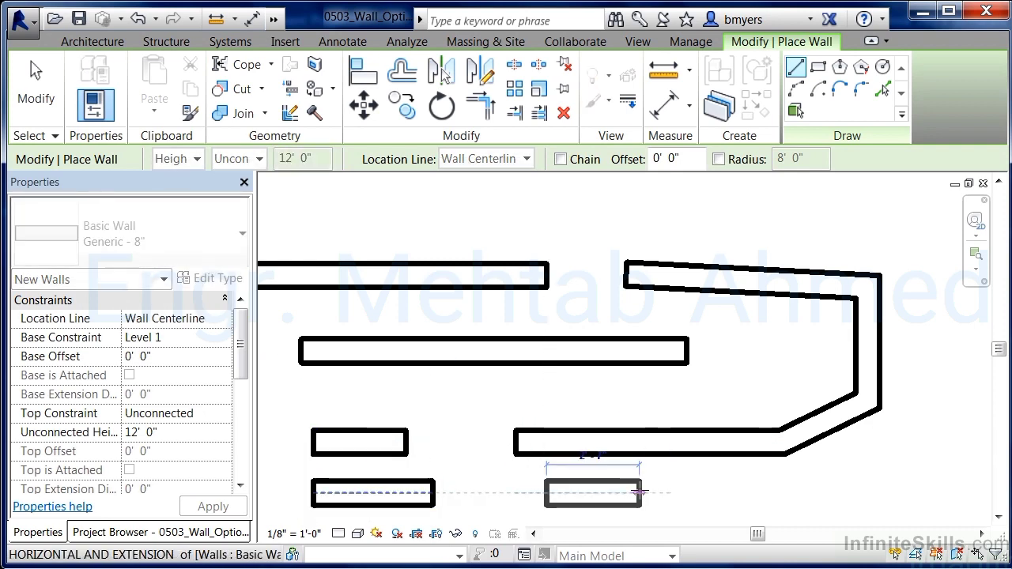
click(708, 493)
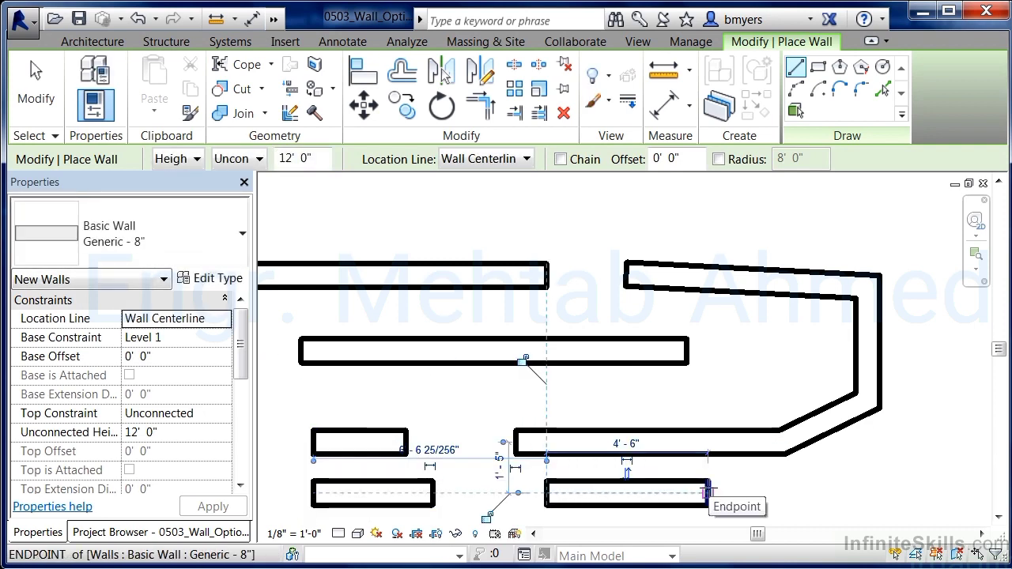
- Turn Chain back on and draw three connected wall segments bending up to the right of the short walls
click(560, 159)
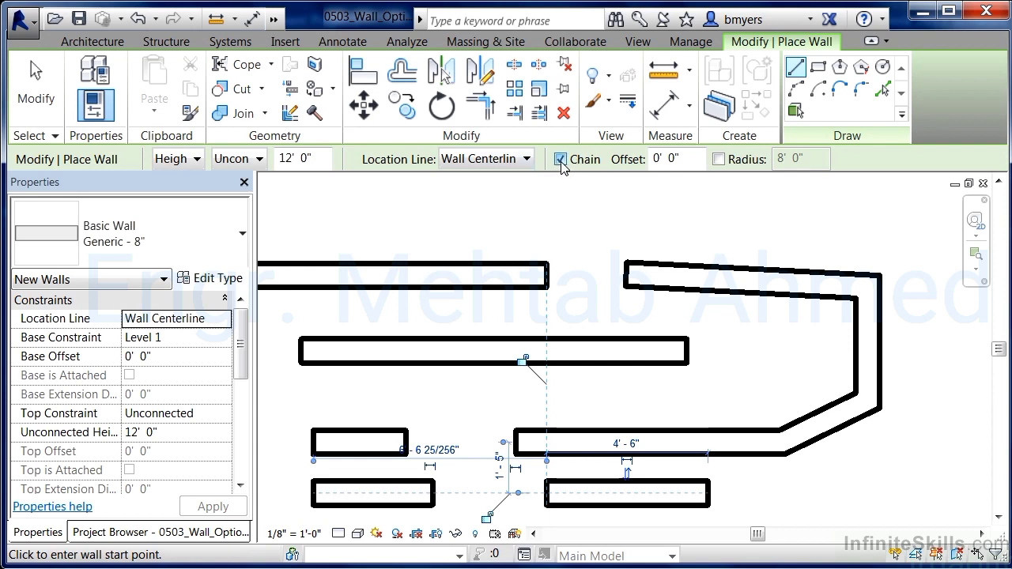
click(787, 492)
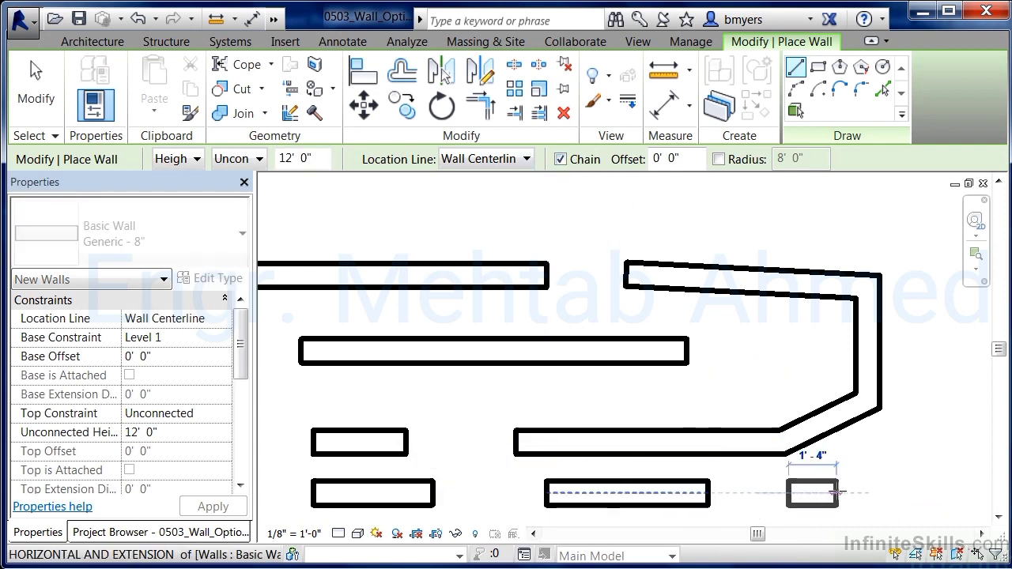
click(848, 492)
click(900, 463)
click(942, 401)
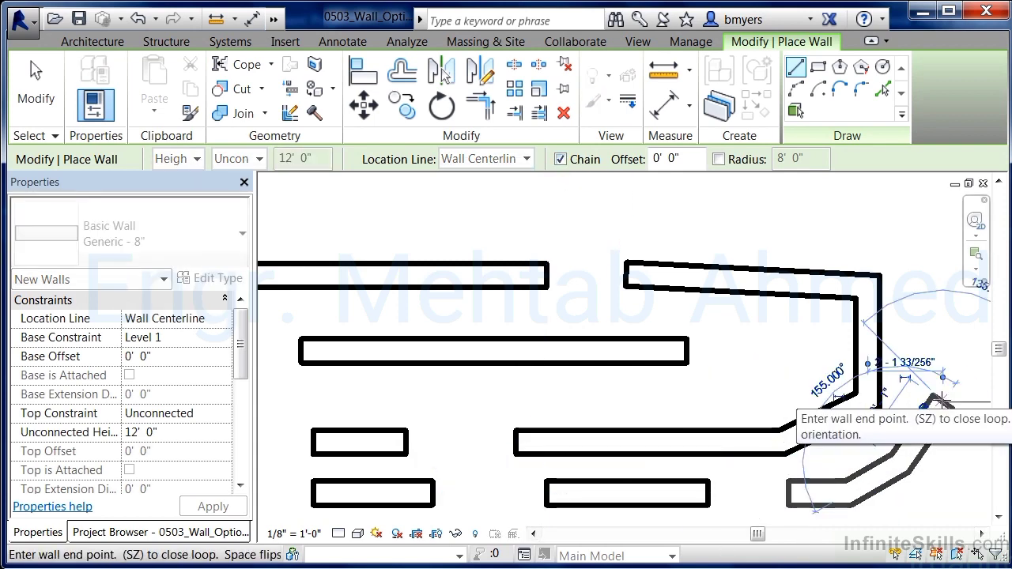
key(Escape)
- Set the offset for new walls to 2'
scroll(697, 206, down, 1)
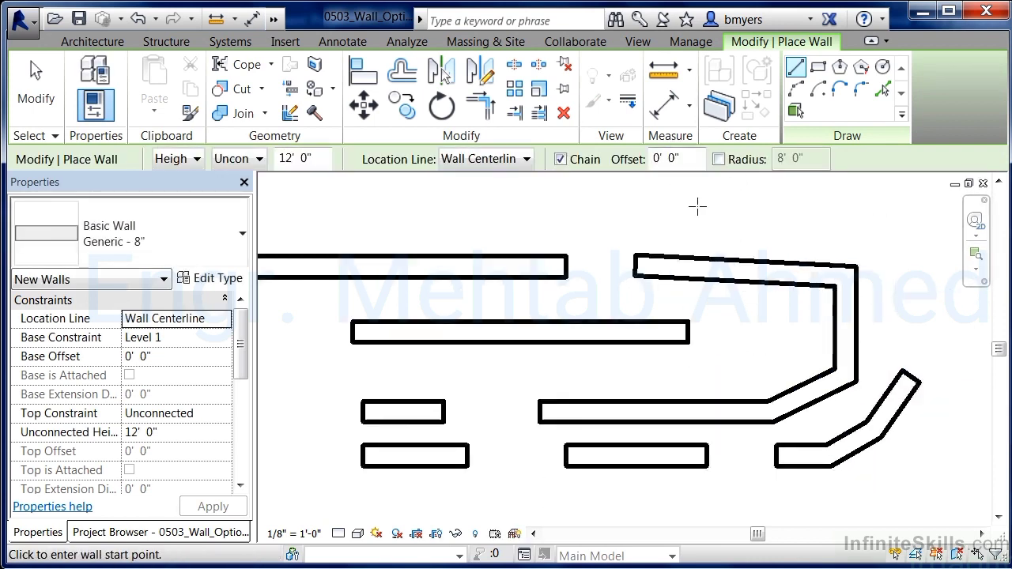
scroll(697, 206, down, 2)
click(686, 156)
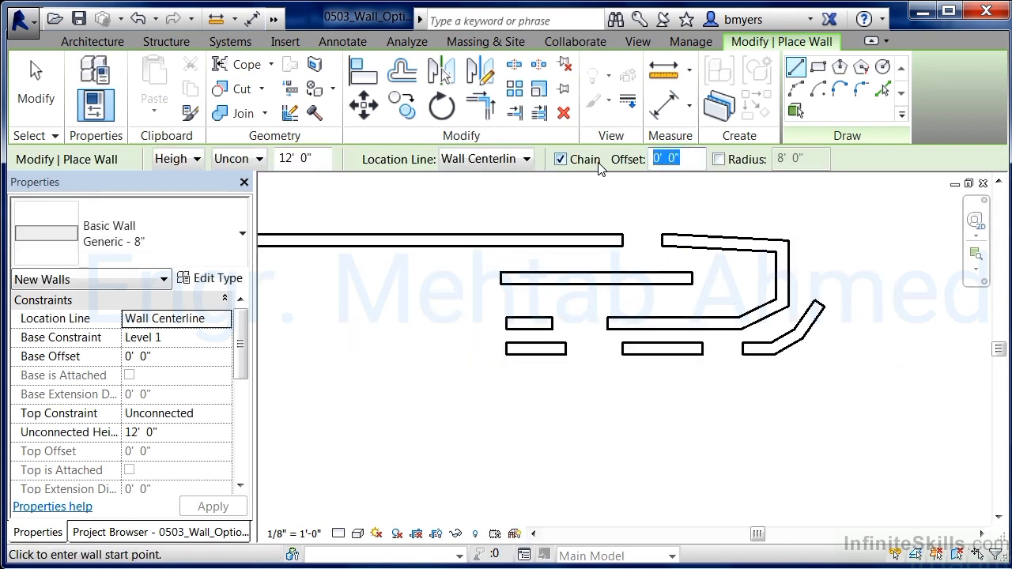
text(2)
- Draw a 10' horizontal wall beneath the others, flipping its orientation so the offset wall lies below the picked line
click(470, 426)
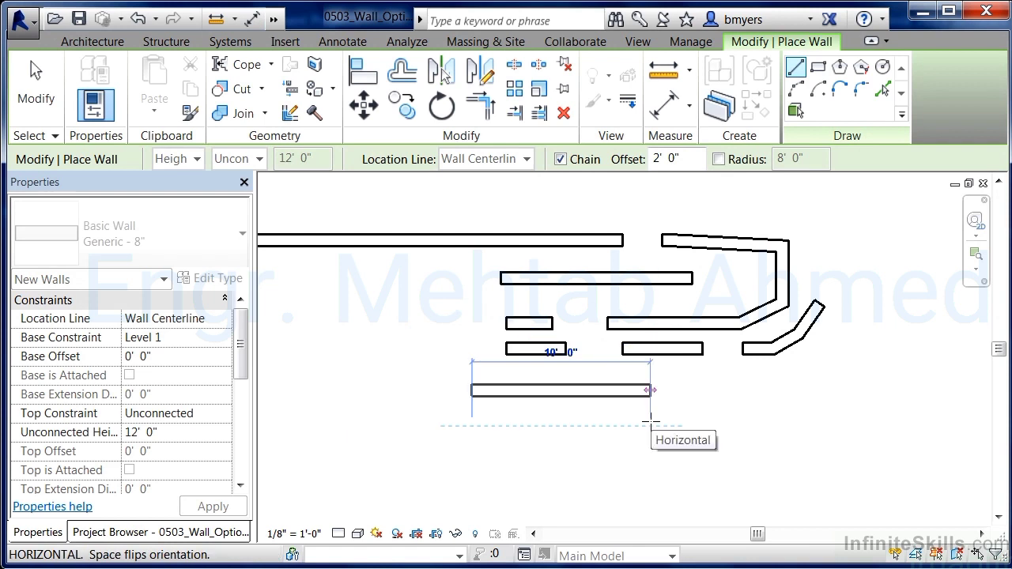
key(space)
key(space)
key(space)
key(space)
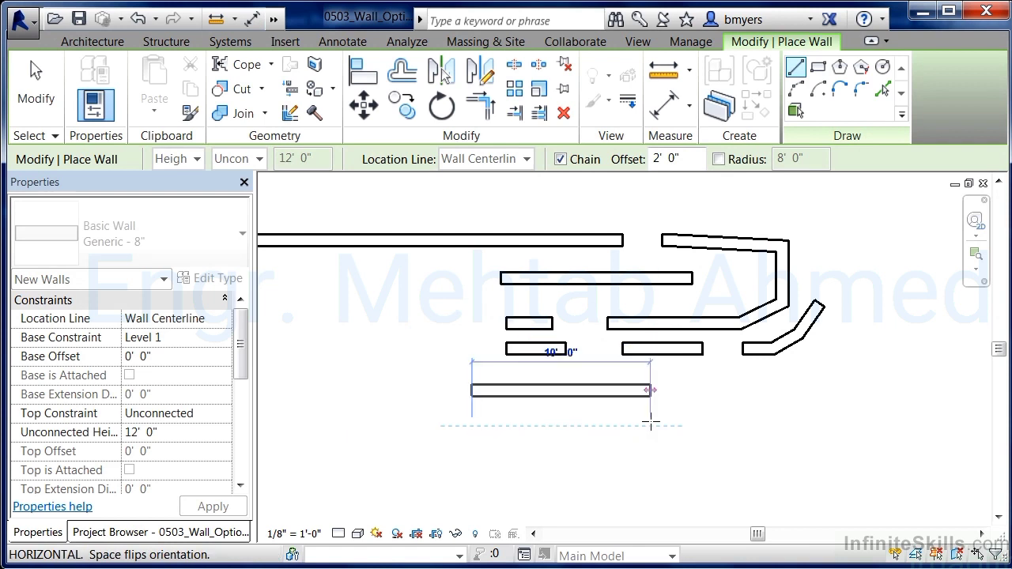
key(space)
key(space)
key(space)
key(space)
key(space)
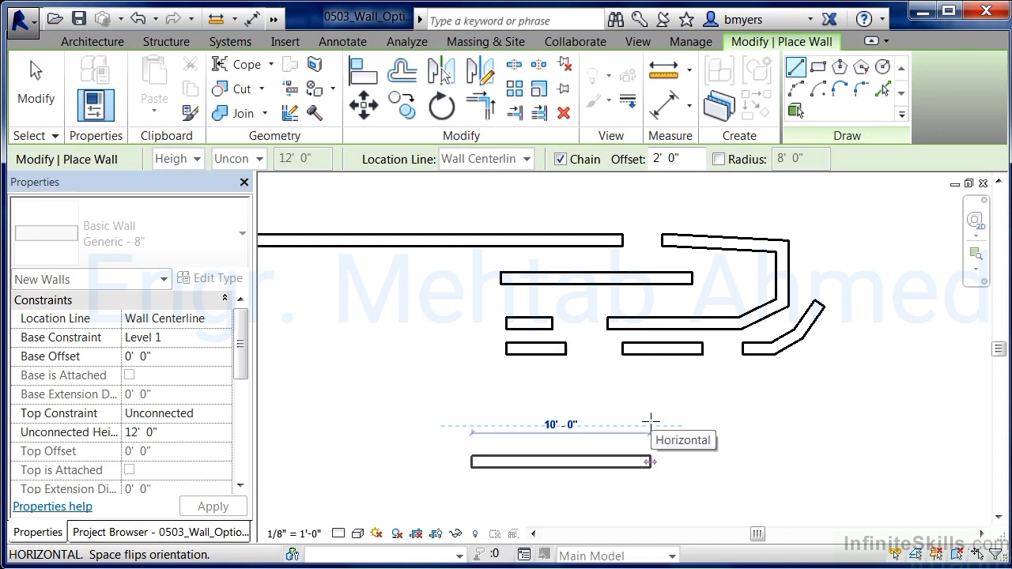
key(space)
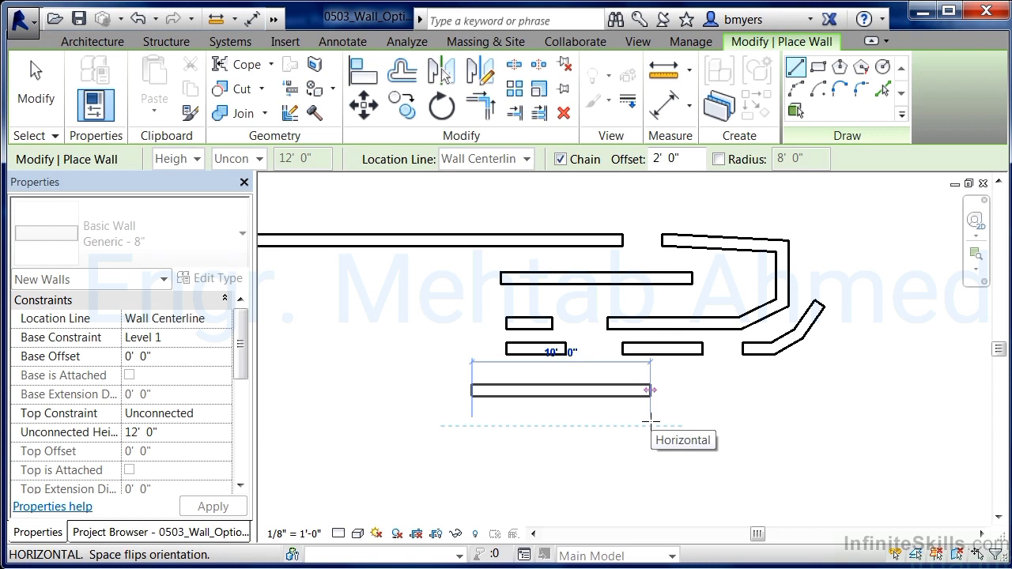
key(space)
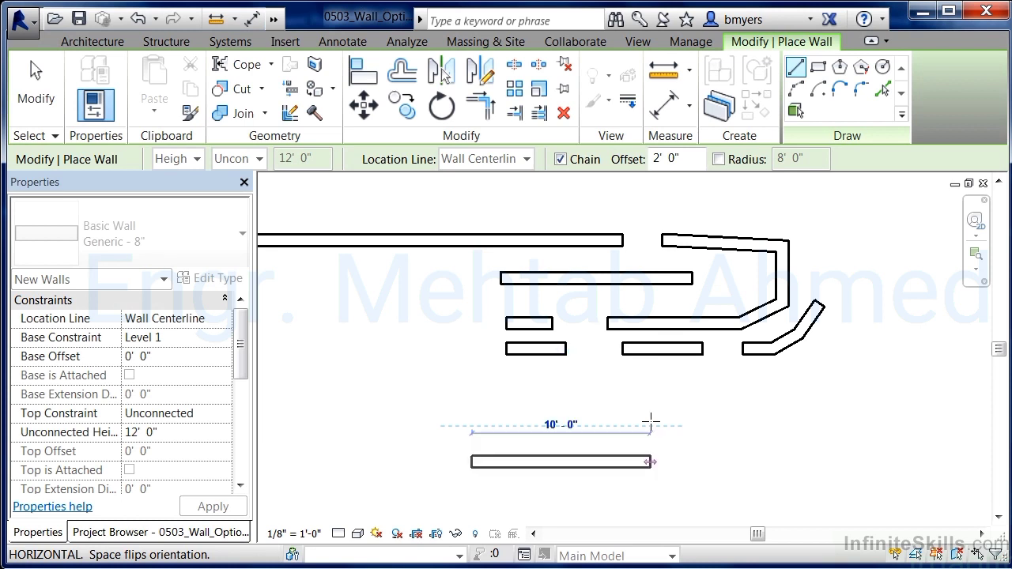
click(650, 423)
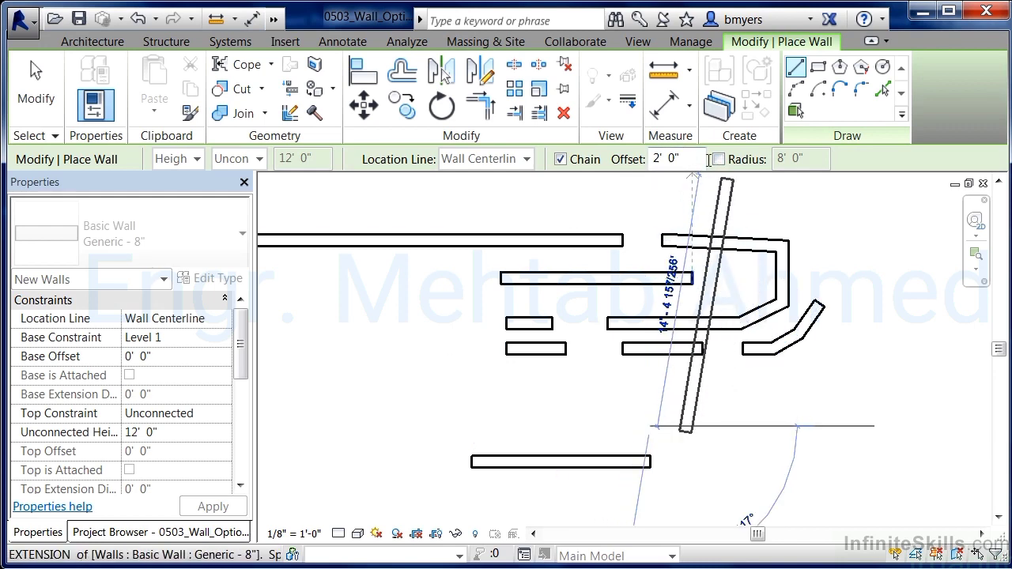
- Cancel the wall in progress and set the offset for new walls to 0'
click(717, 159)
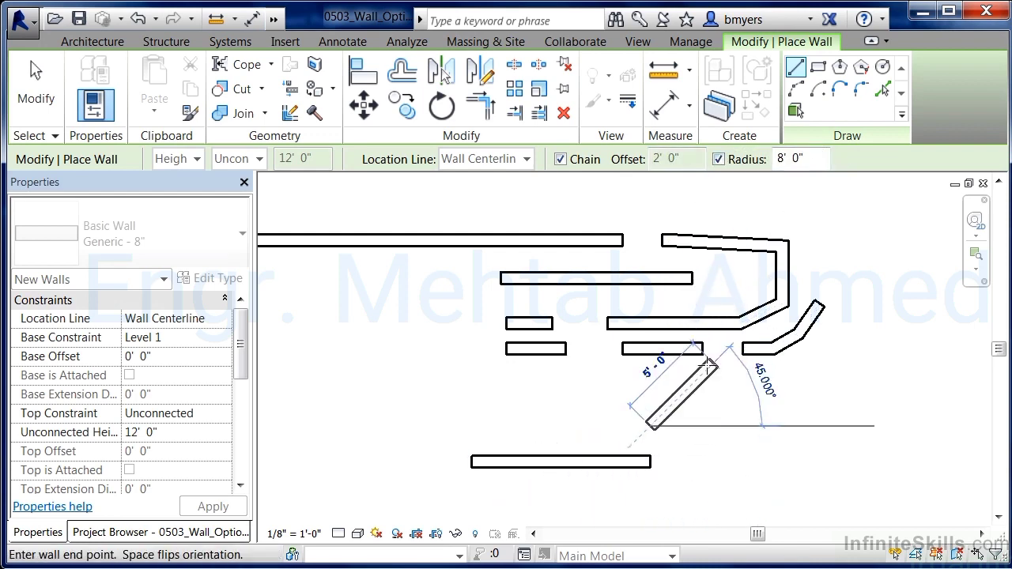
key(Escape)
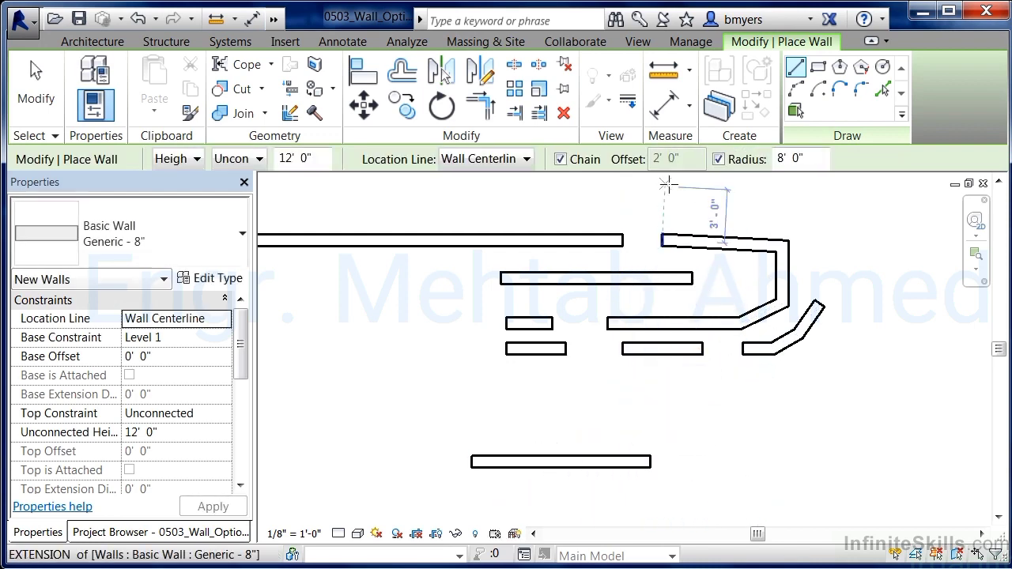
click(717, 159)
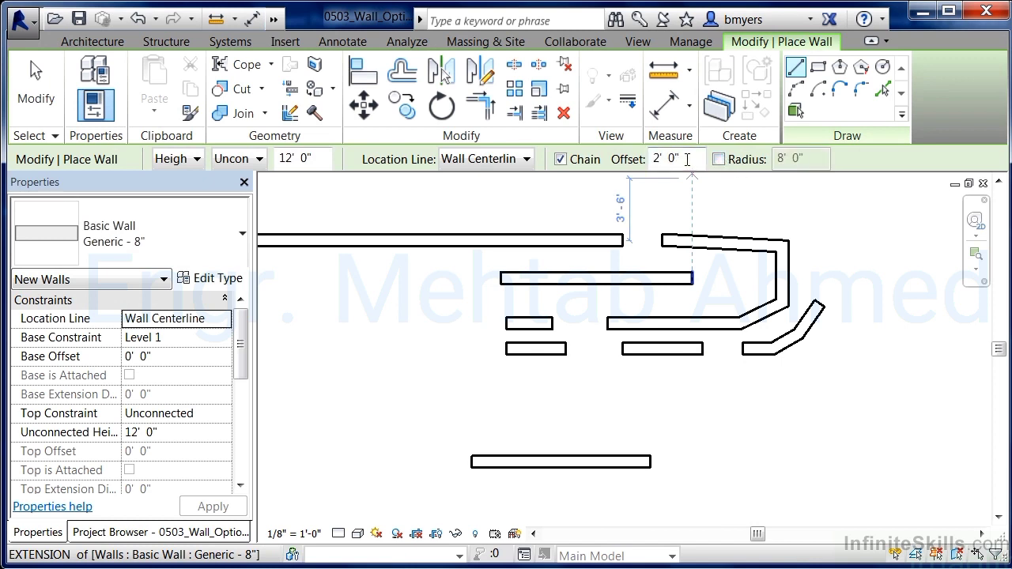
drag(686, 159, 651, 159)
text(0)
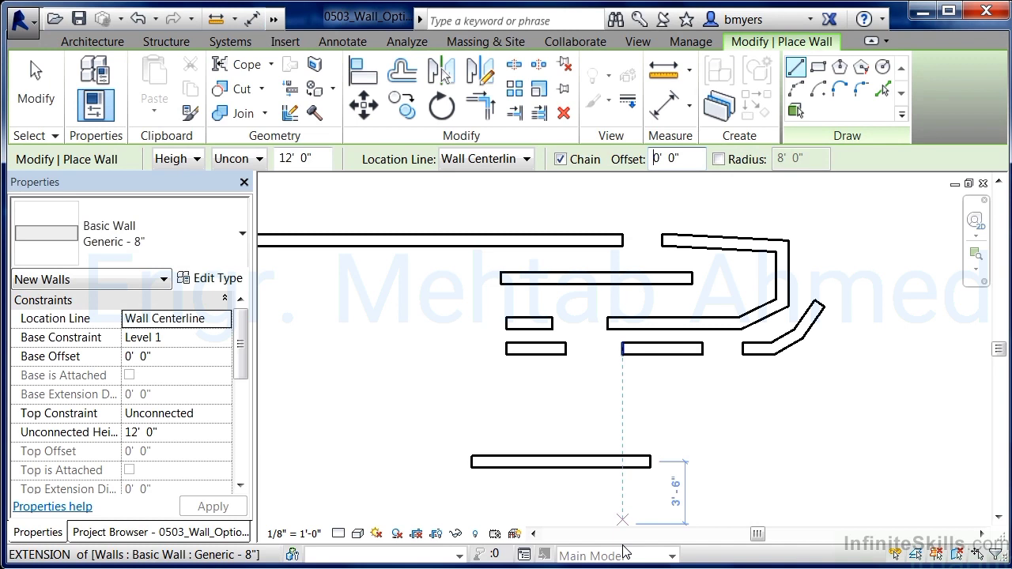
- With an 8' corner radius enabled, draw a chained horizontal and vertical wall starting to the right of the lower offset wall
click(718, 161)
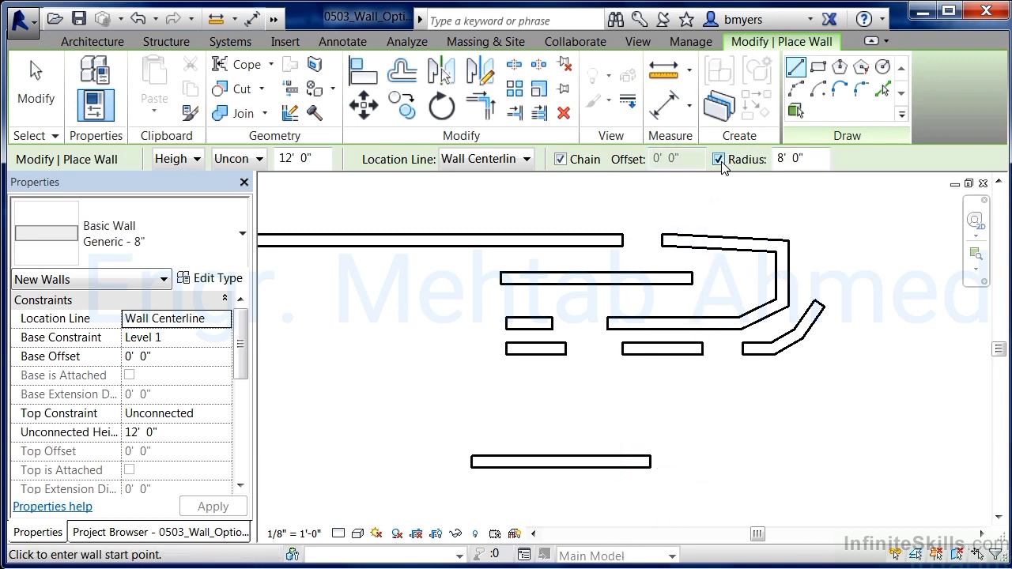
click(809, 158)
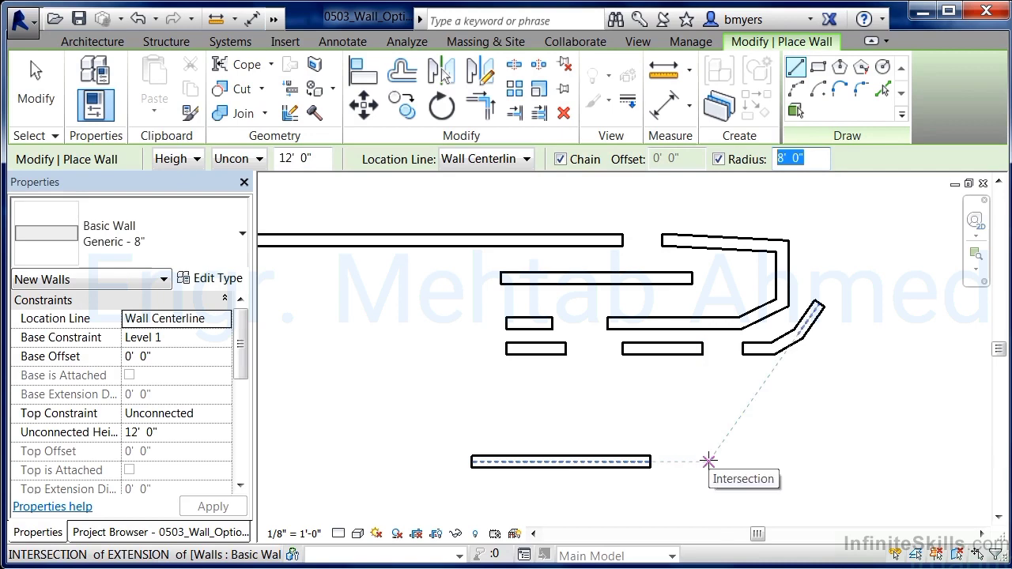
click(707, 462)
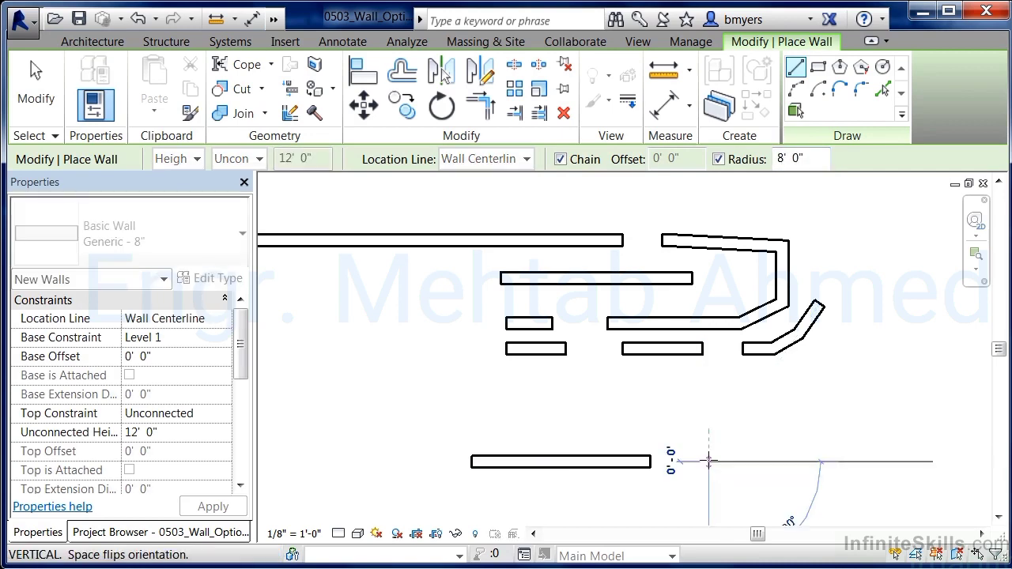
click(887, 461)
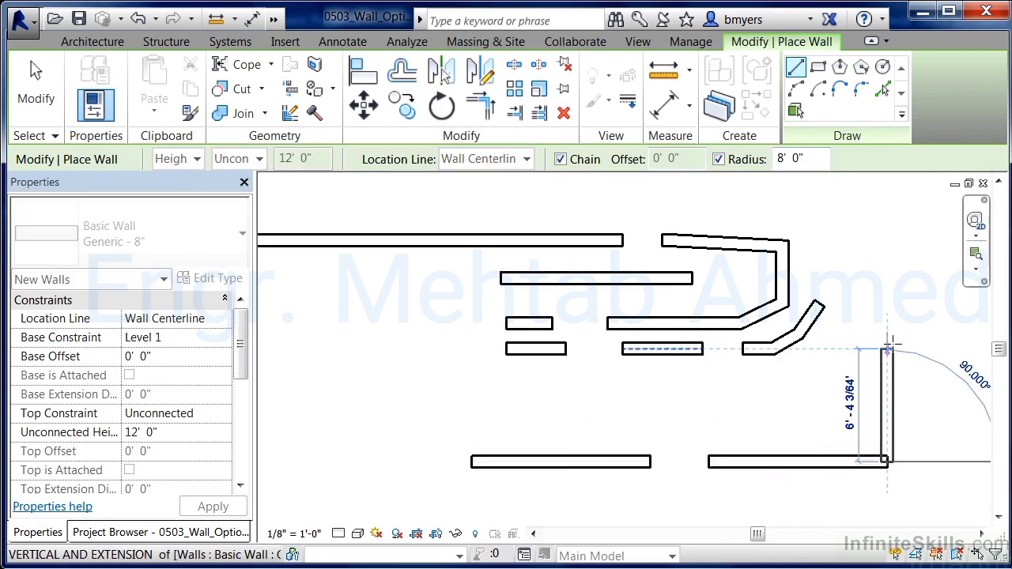
click(891, 185)
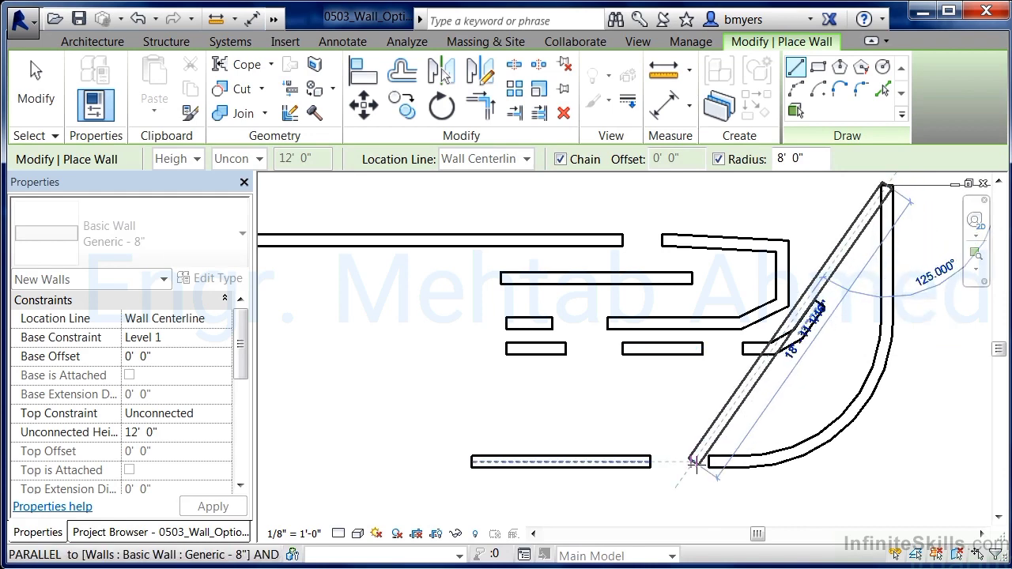
key(Escape)
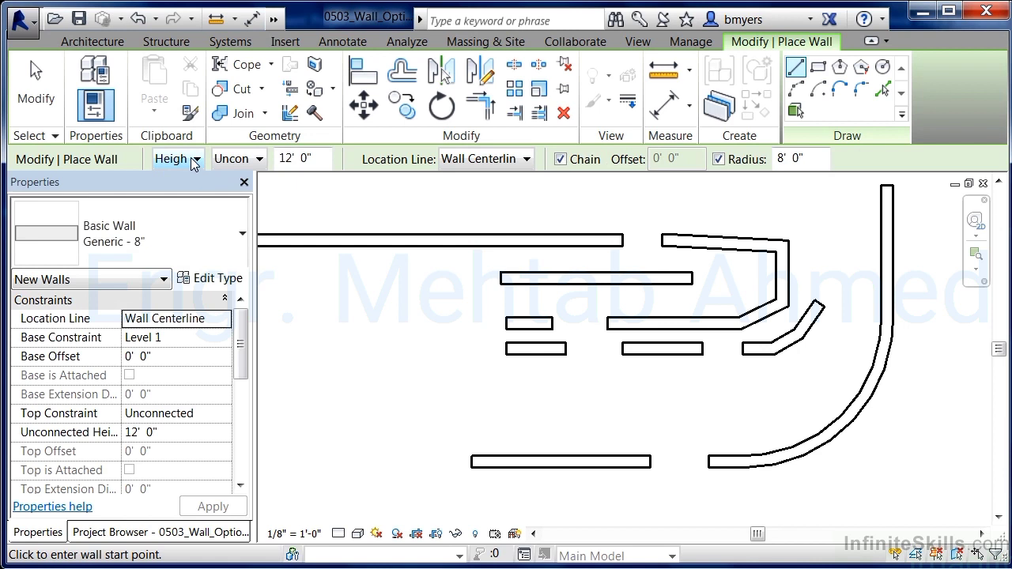
- Review the top constraint choices and the location line options for new walls, keeping the height Unconnected
click(259, 159)
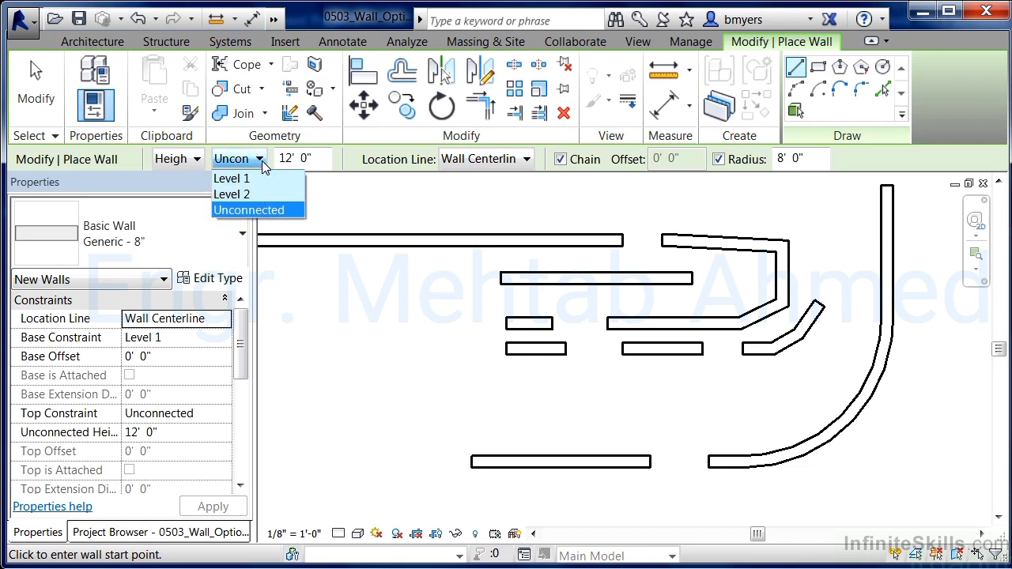
click(257, 209)
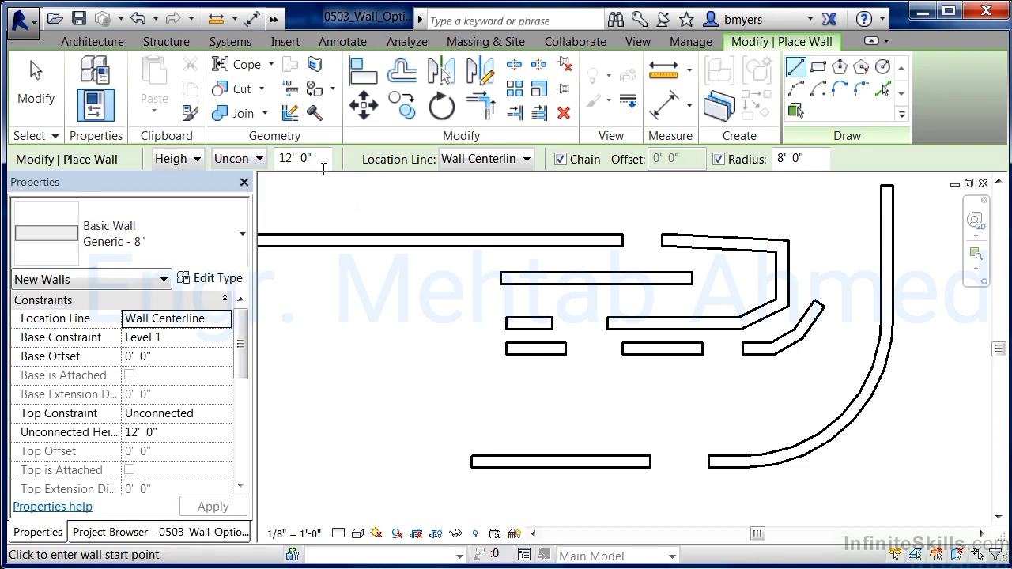
click(528, 158)
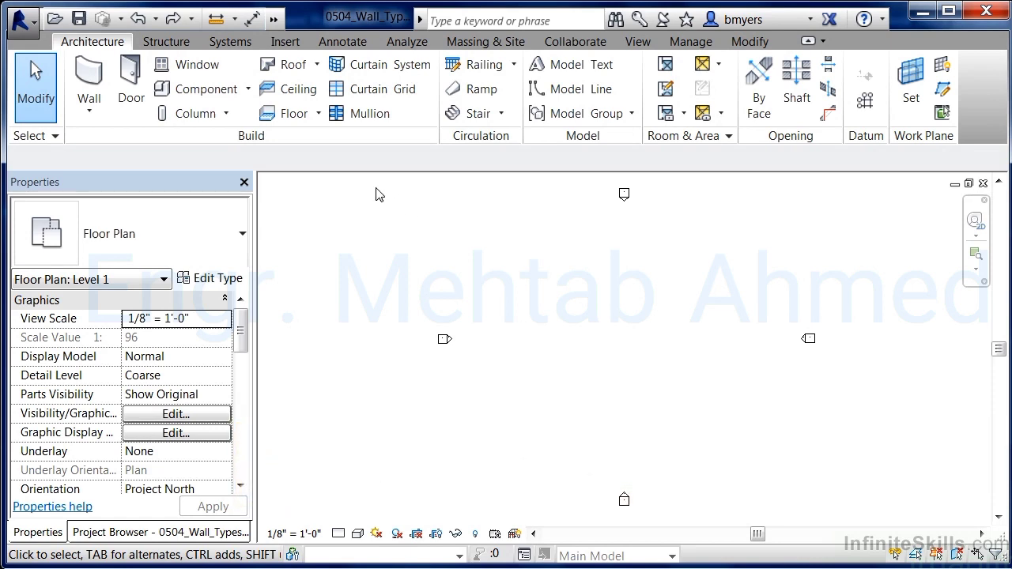
- Start an architectural wall in the wall types project and examine the available basic, curtain and stacked wall types
click(92, 111)
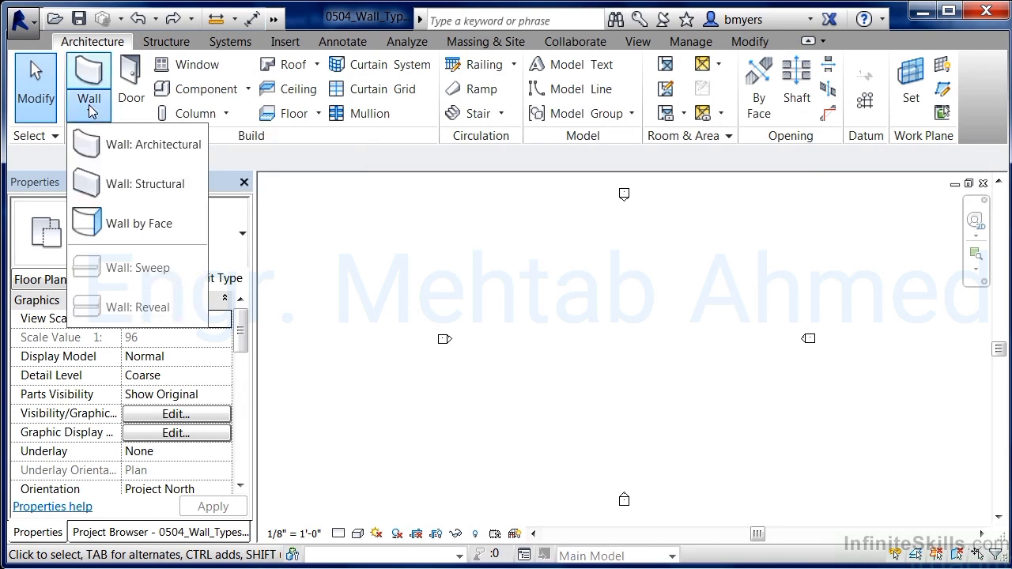
click(134, 150)
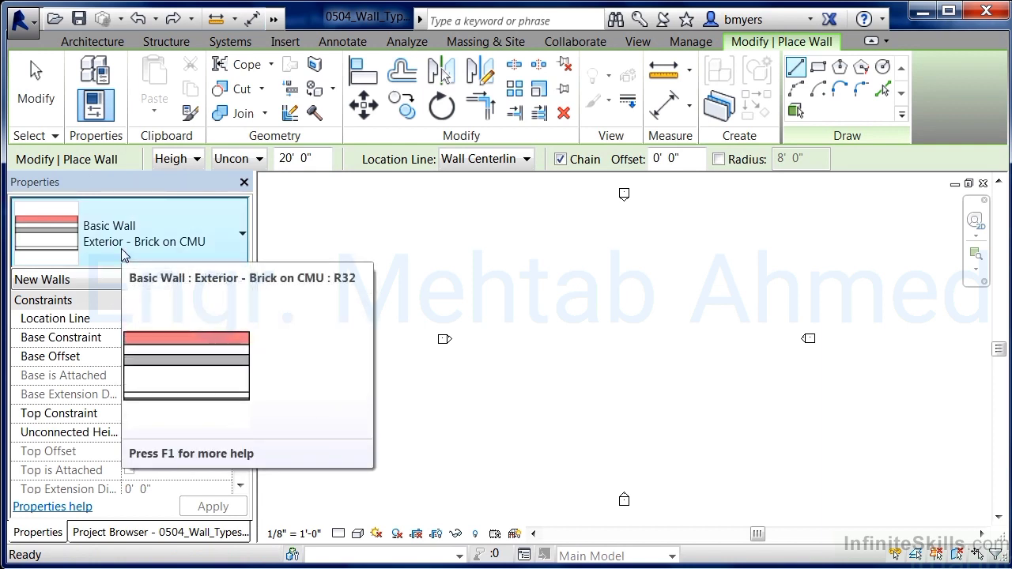
click(66, 245)
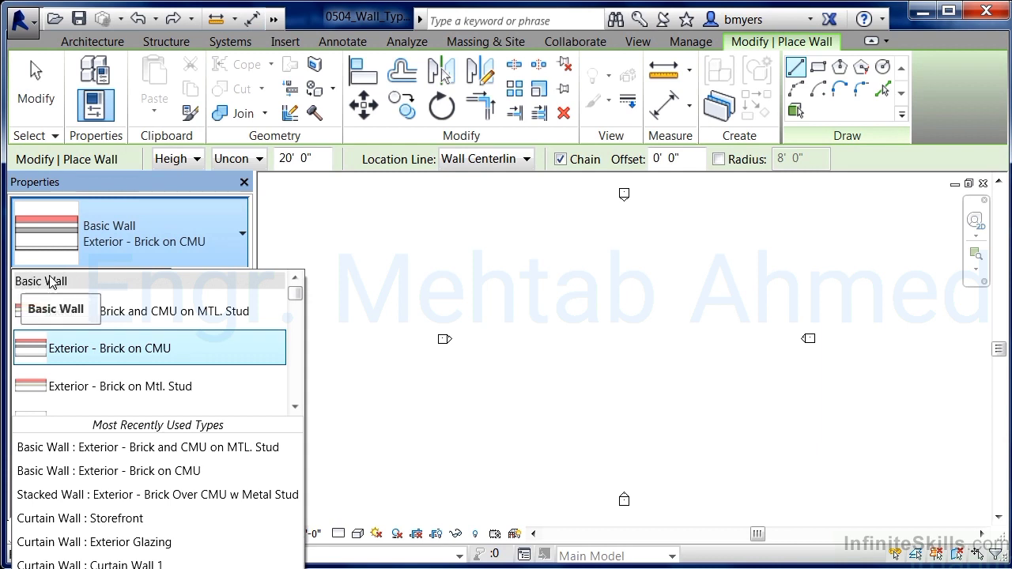
drag(293, 294, 298, 324)
drag(297, 325, 298, 294)
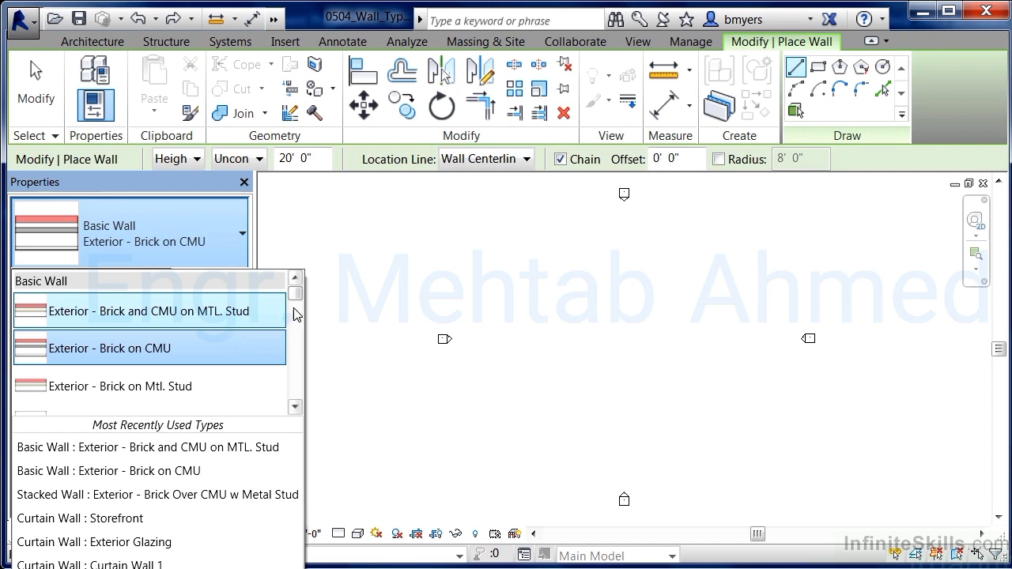
drag(295, 296, 297, 328)
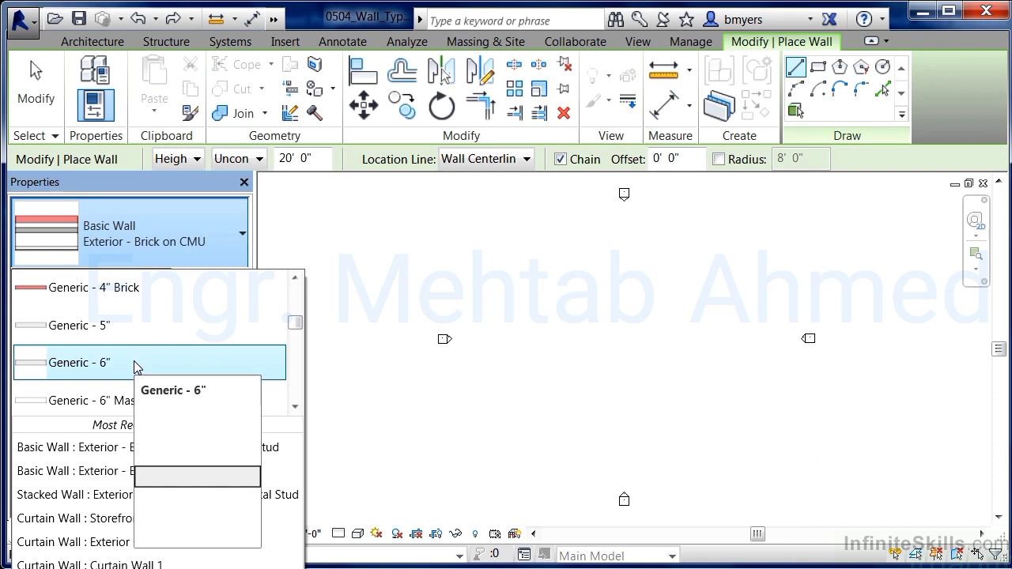
drag(294, 324, 290, 381)
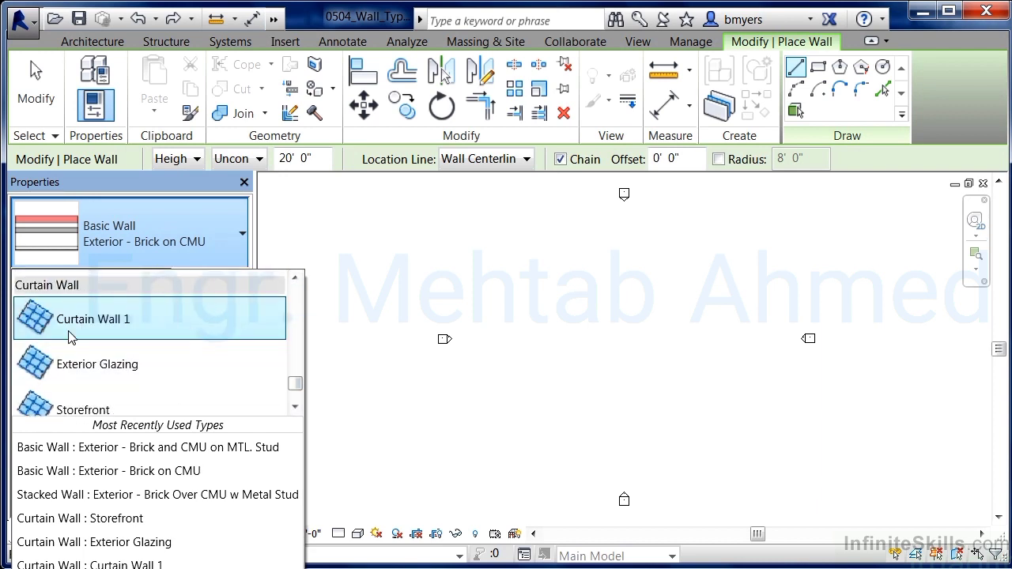
scroll(50, 395, down, 1)
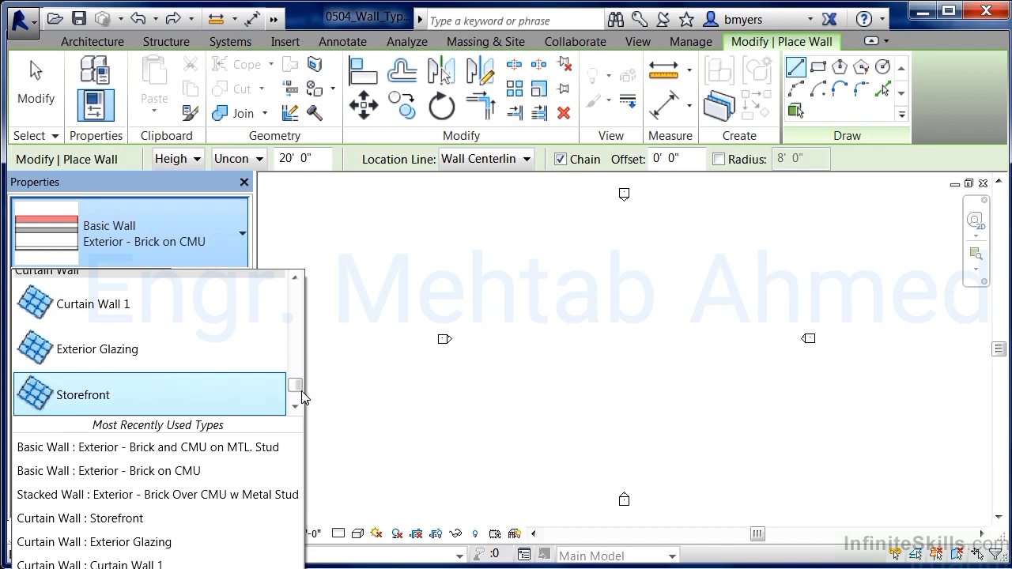
drag(296, 388, 296, 395)
click(51, 397)
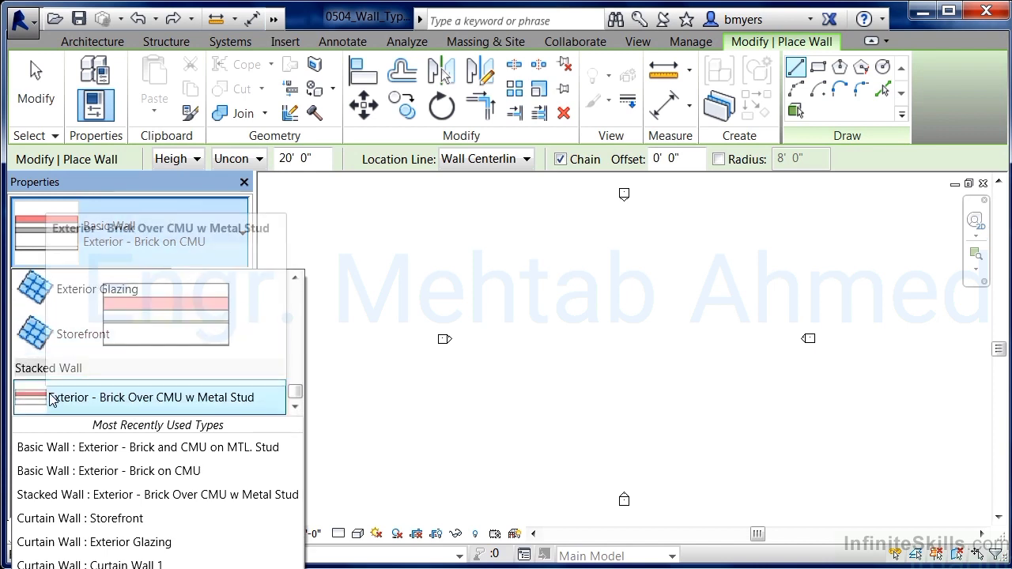
mouse_move(124, 406)
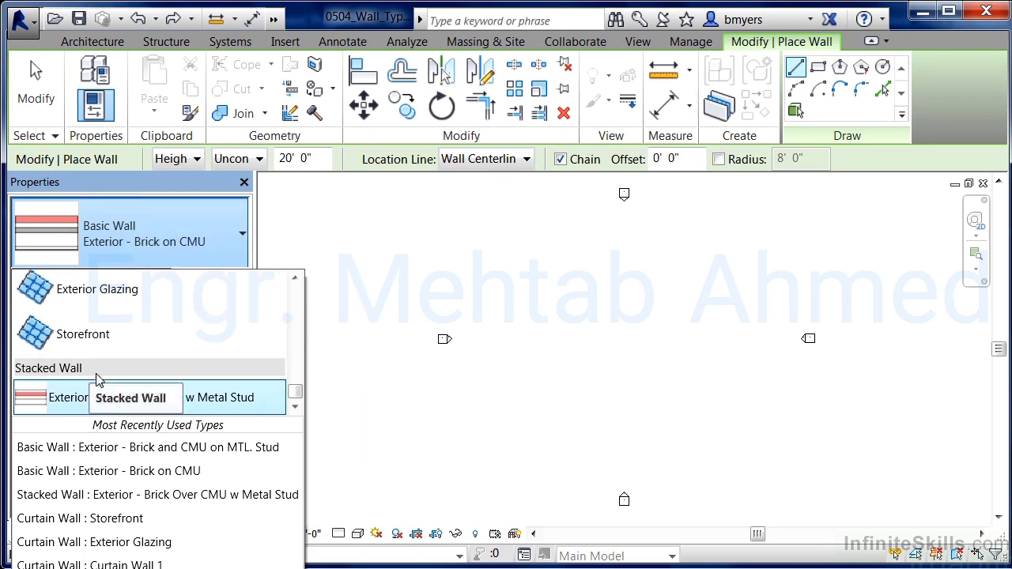
mouse_move(82, 405)
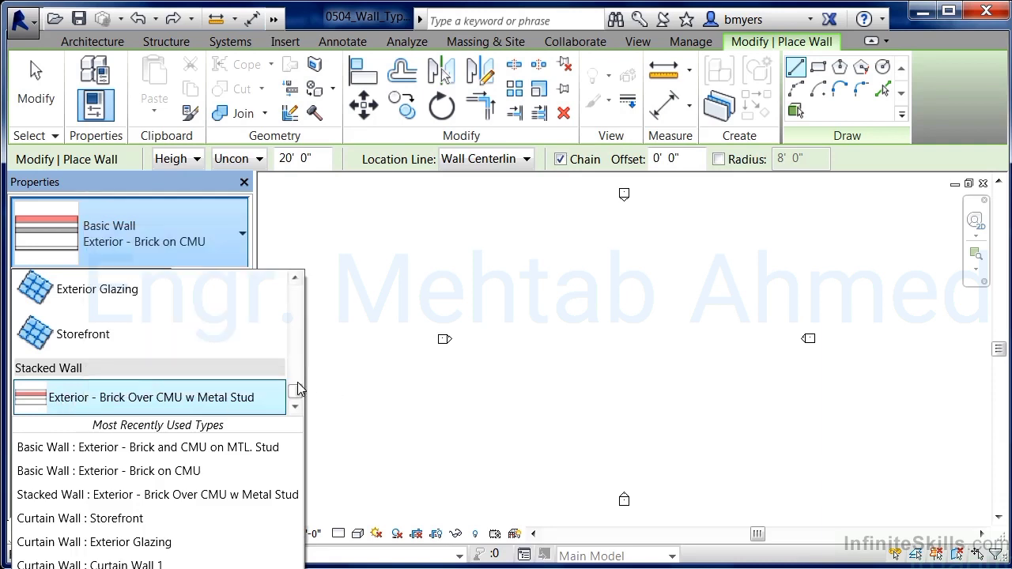
- Draw a 48' horizontal stacked wall of type Exterior - Brick Over CMU w Metal Stud between the elevation markers
drag(297, 382, 298, 426)
click(99, 400)
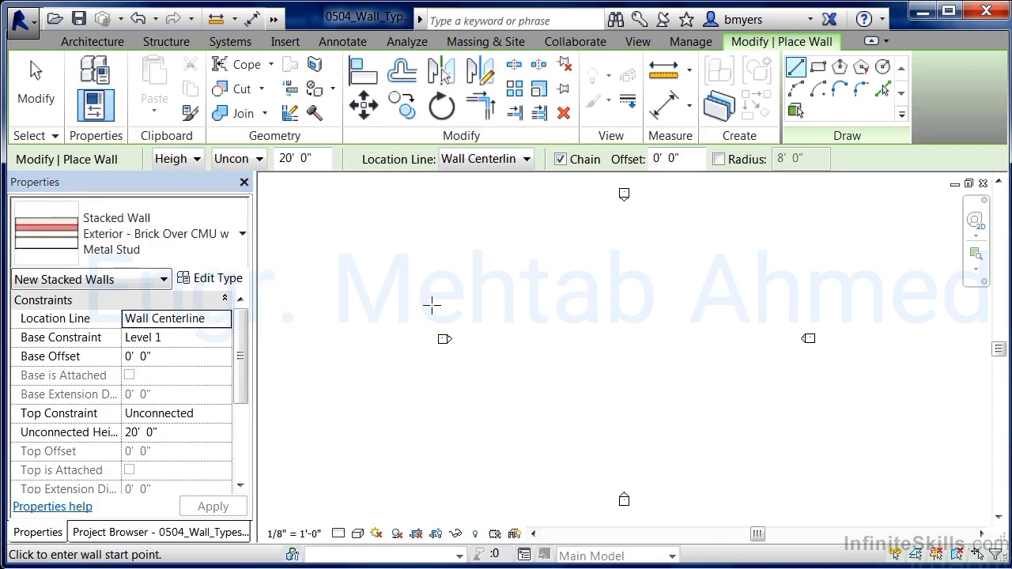
click(545, 281)
click(650, 281)
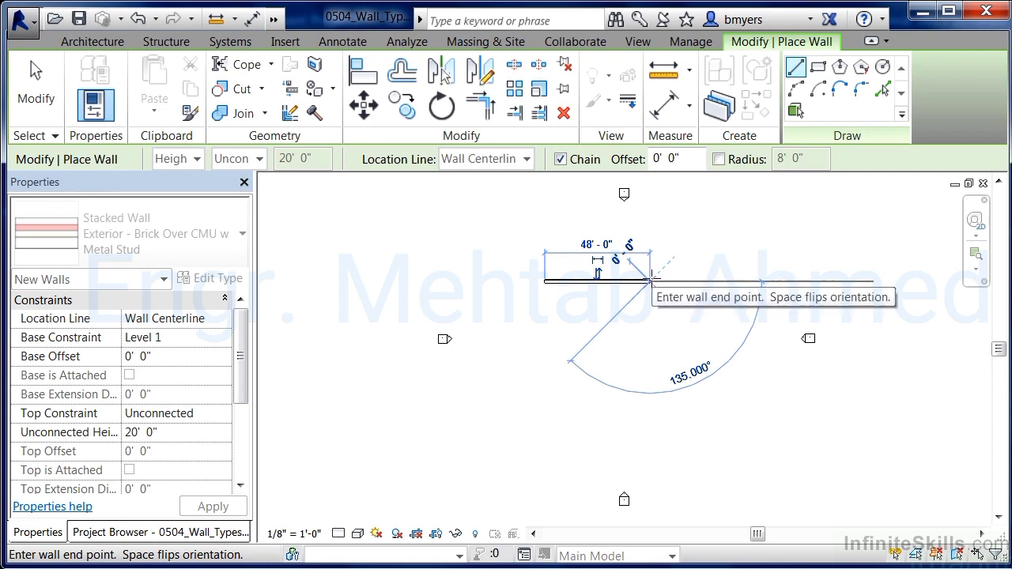
key(Escape)
key(Escape)
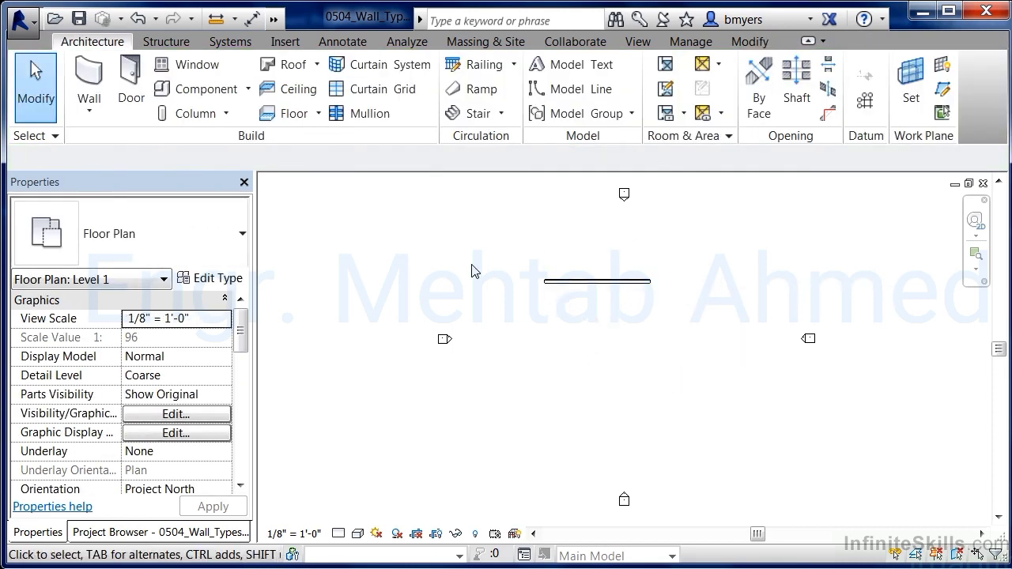
- Open the default 3D view and examine the lower end of the stacked wall up close
click(273, 22)
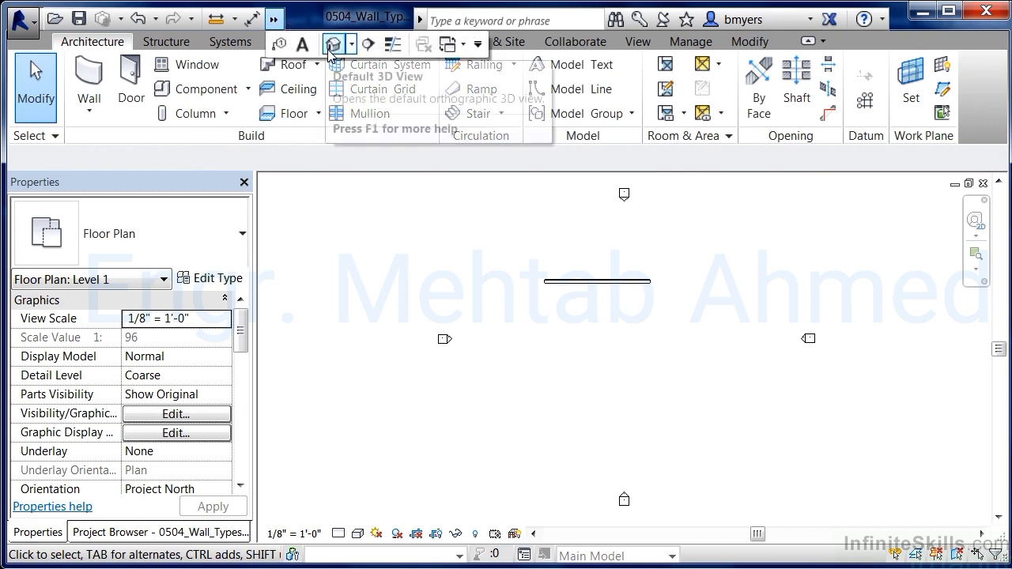
click(332, 46)
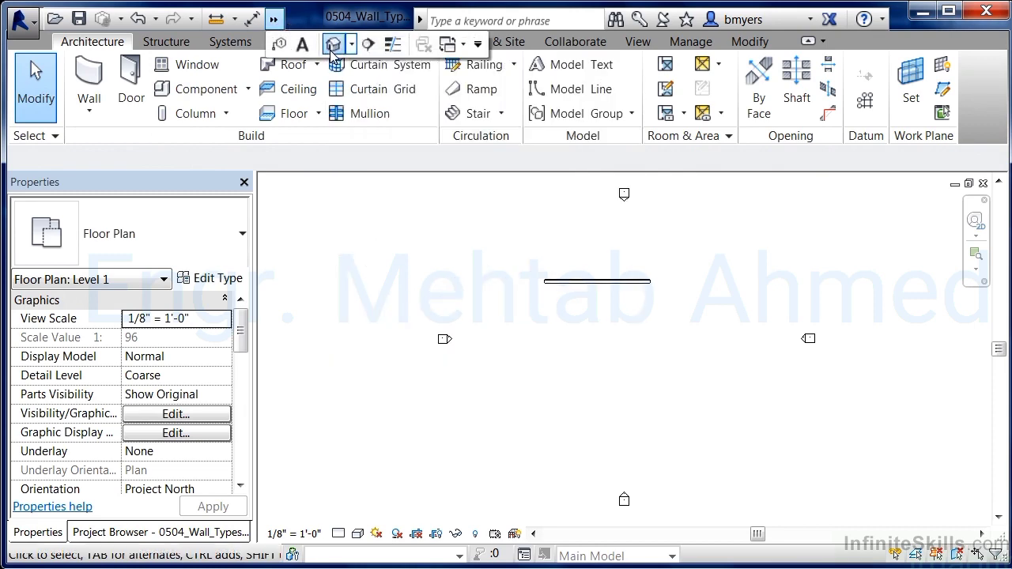
scroll(375, 525, up, 5)
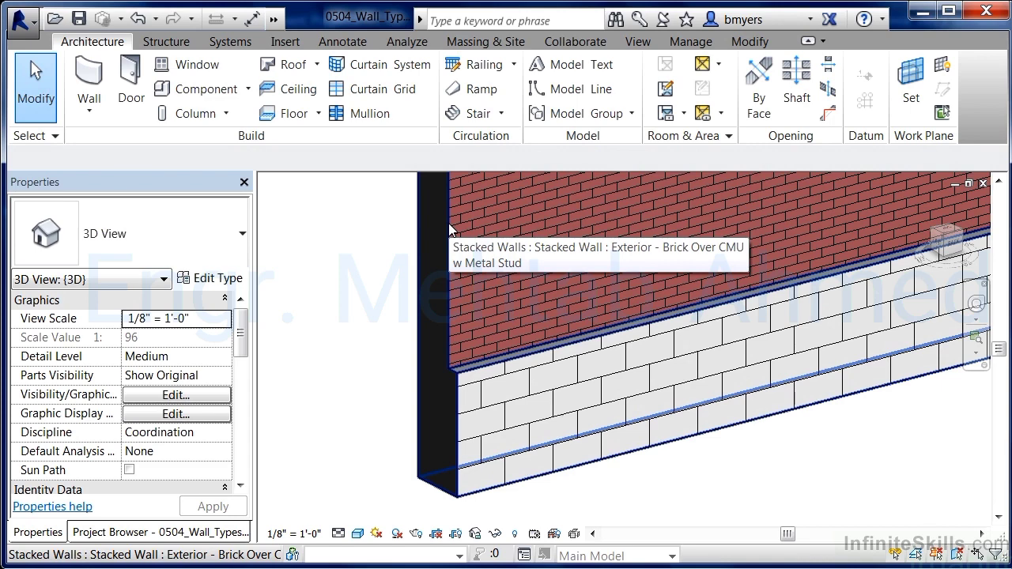
- Draw a straight Storefront curtain wall on Level 1 with an unconnected height of 20' in front of the stacked wall's lower face
click(90, 109)
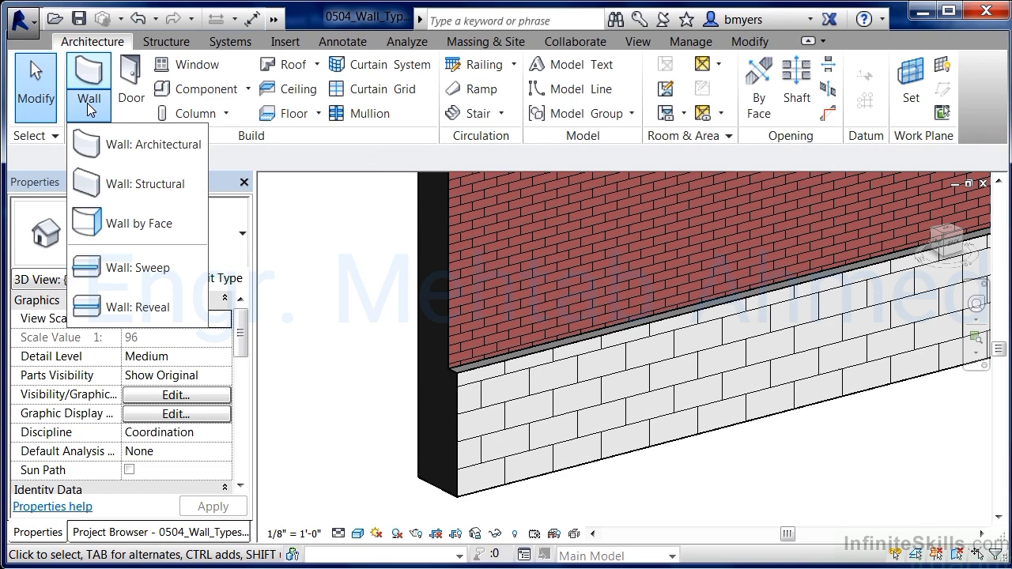
click(163, 155)
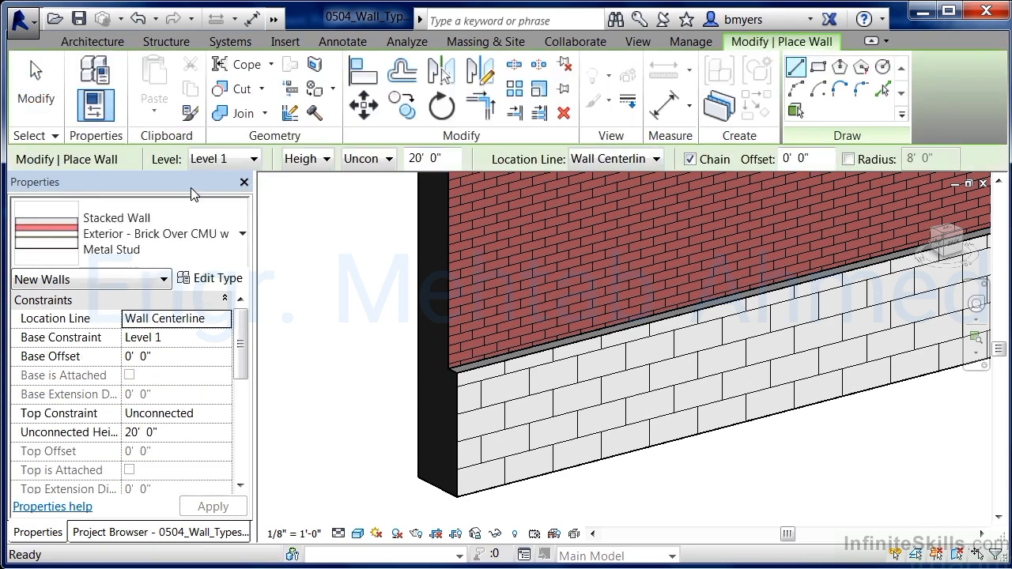
click(242, 233)
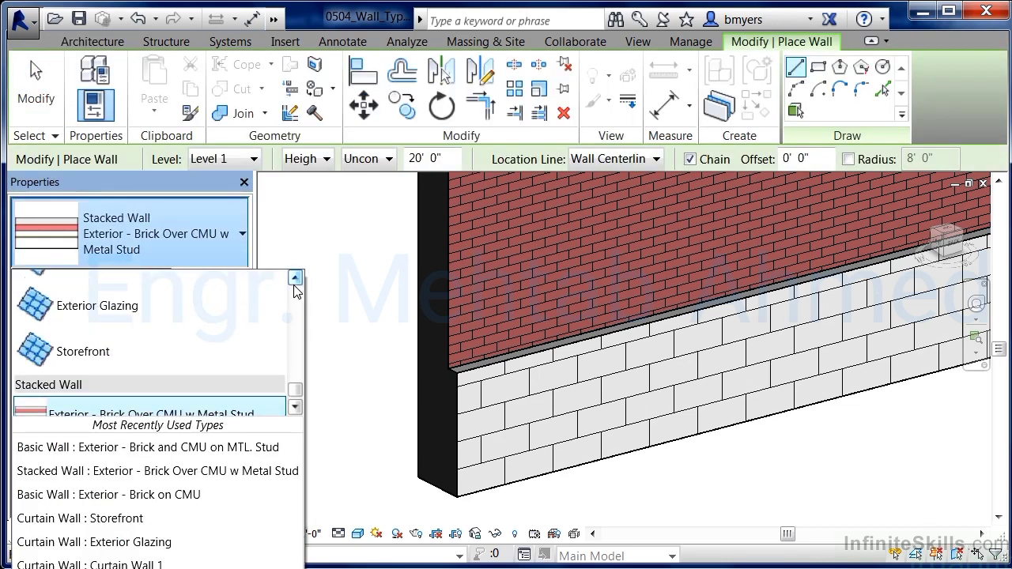
click(295, 281)
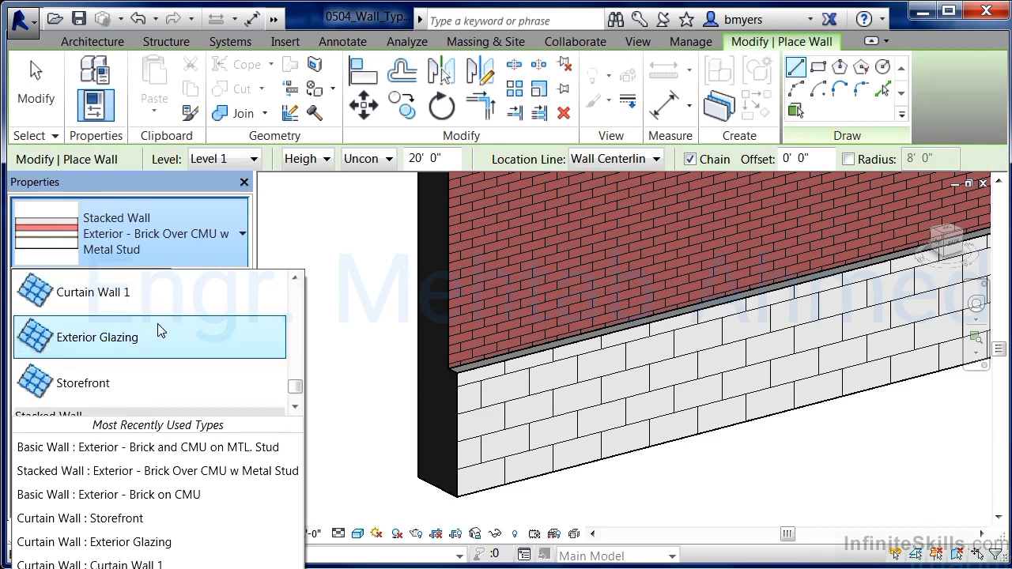
click(49, 383)
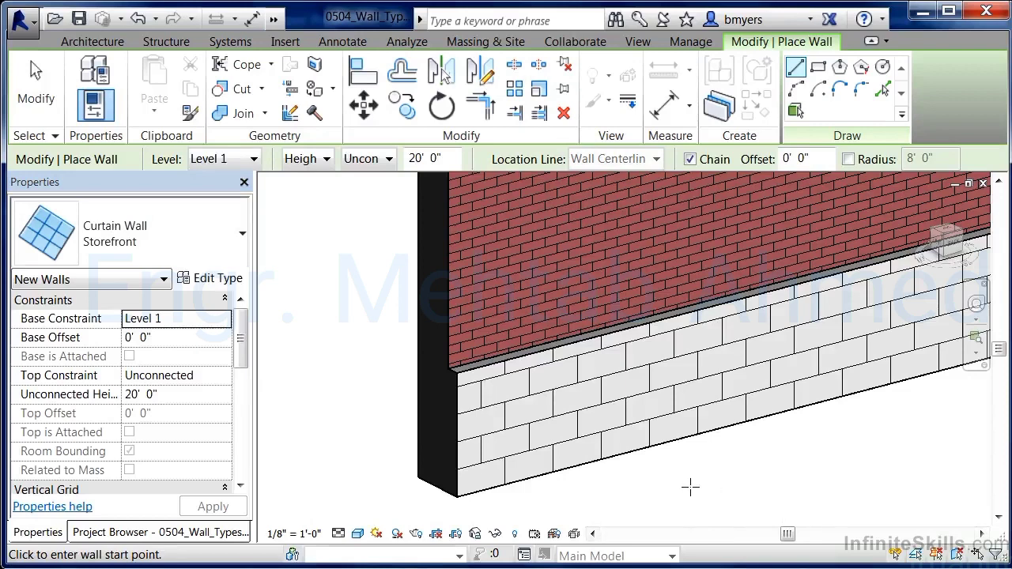
click(751, 488)
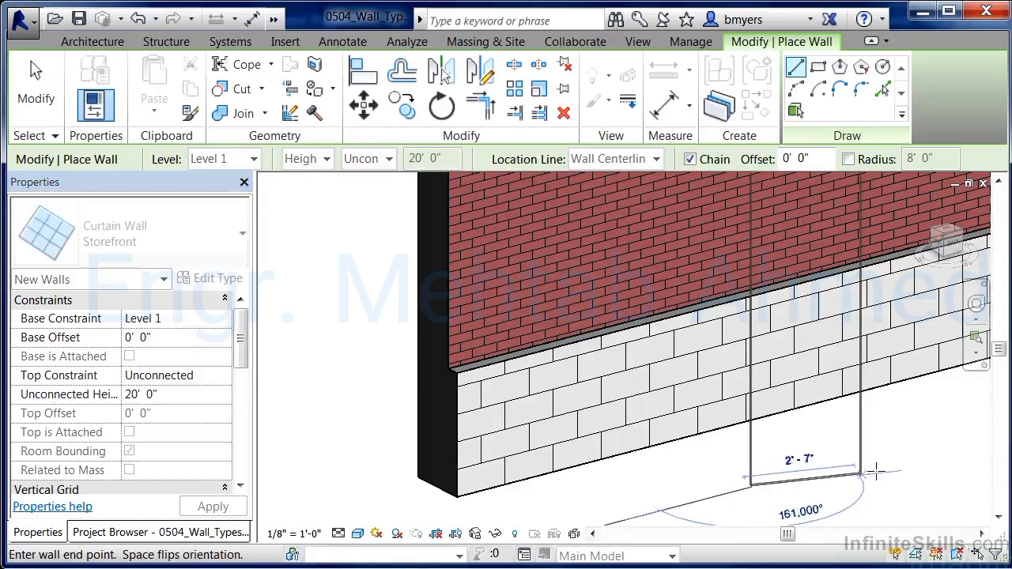
click(986, 422)
key(Escape)
key(Escape)
- Examine the panels and mullions of the storefront curtain wall in the 3D view
scroll(698, 472, down, 5)
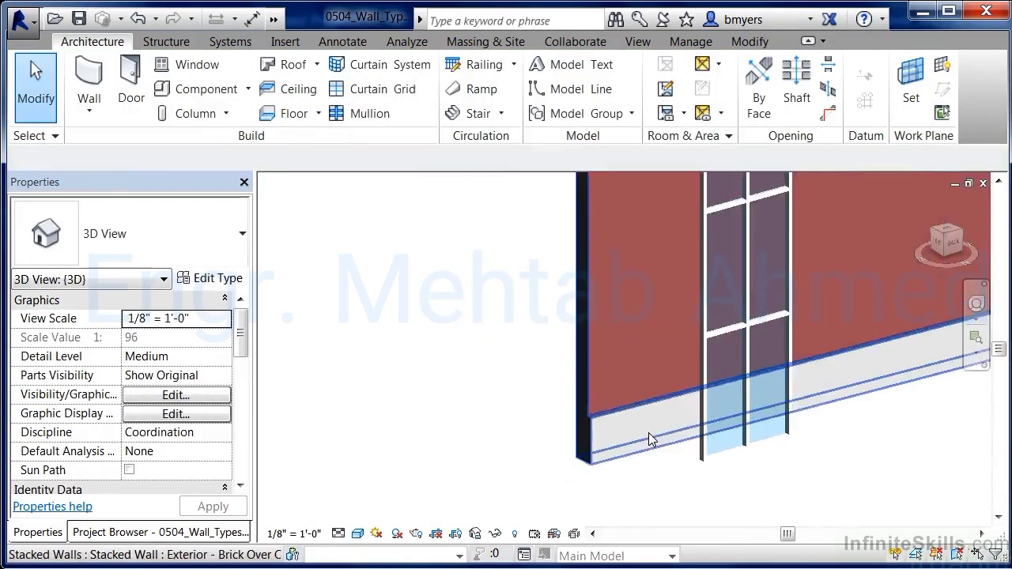
scroll(729, 495, down, 3)
scroll(799, 414, up, 1)
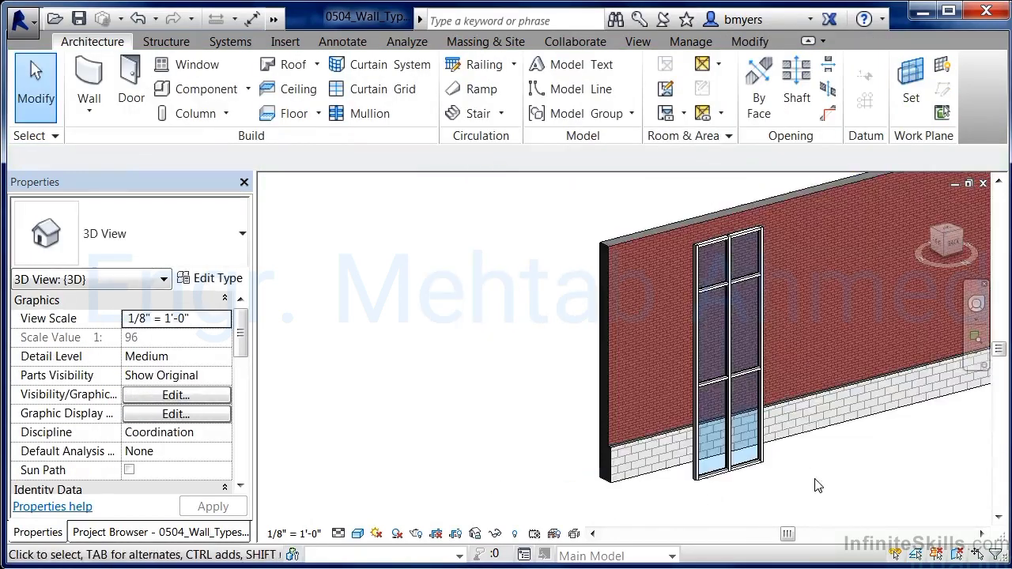
scroll(714, 286, up, 3)
click(677, 273)
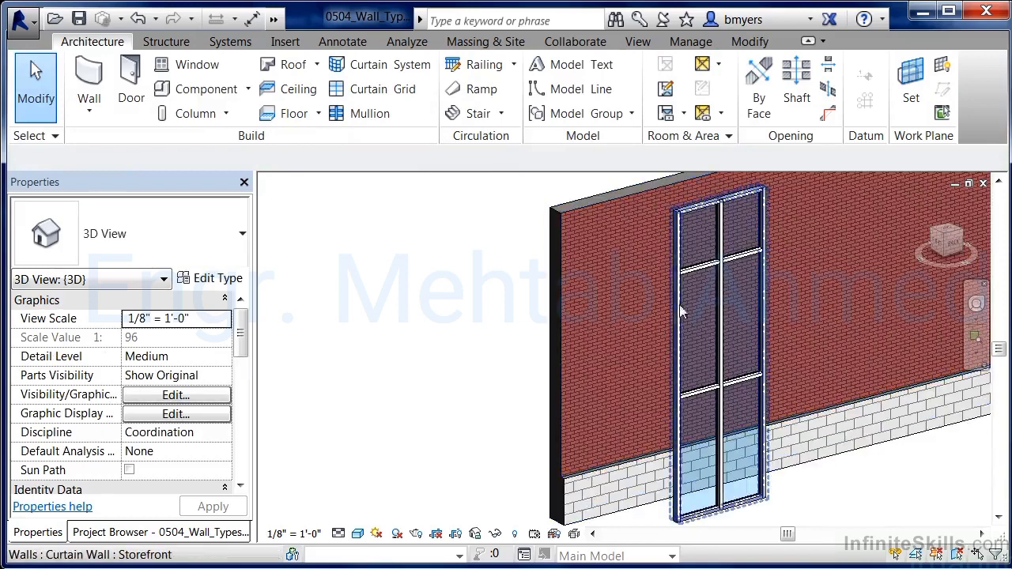
key(Escape)
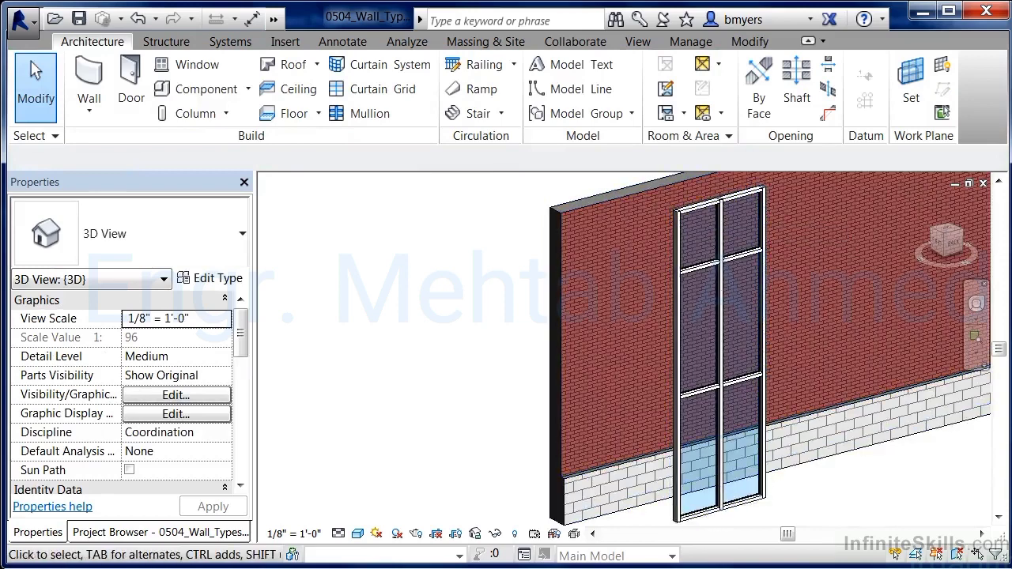
scroll(215, 269, up, 1)
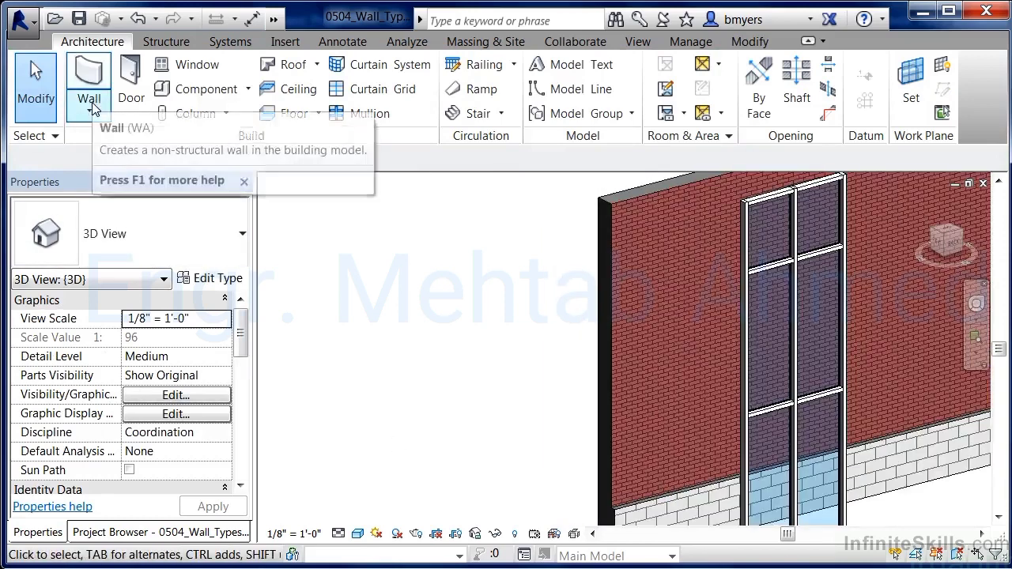
- Draw a basic wall of type Exterior - Brick on CMU, about 17' 8" long, beside the end of the stacked wall
click(91, 110)
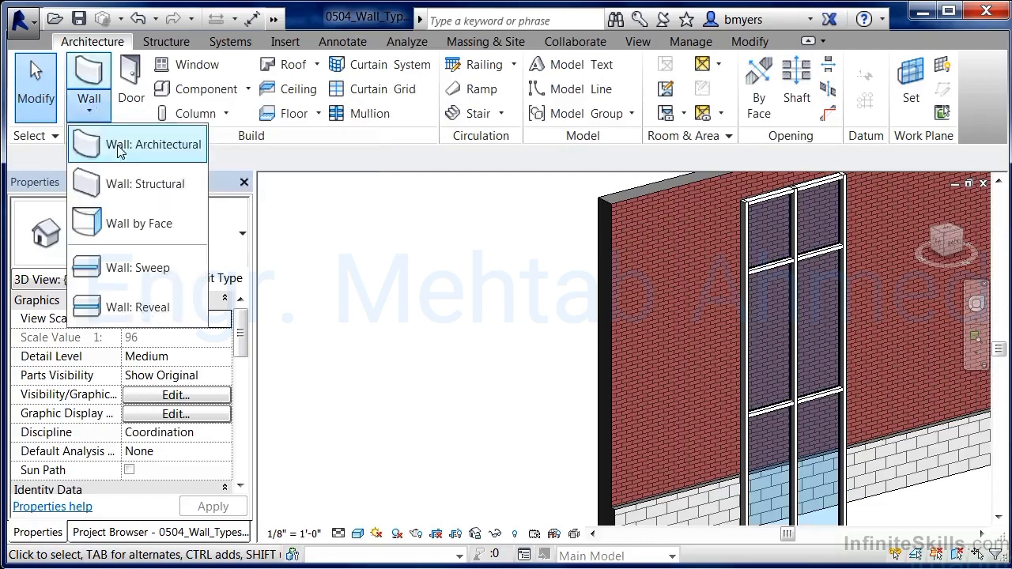
click(87, 146)
click(229, 224)
drag(295, 397, 307, 304)
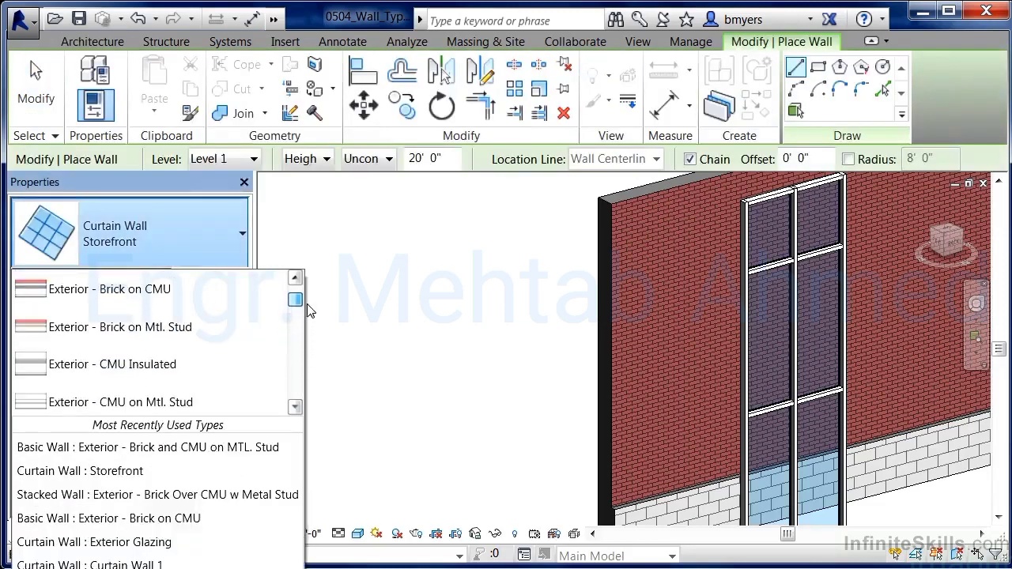
mouse_move(132, 292)
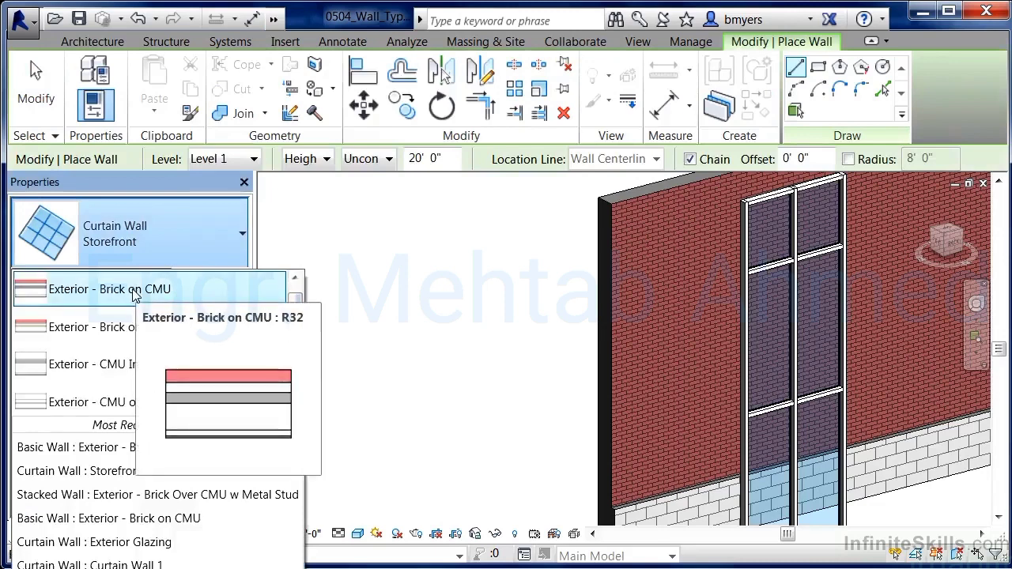
click(122, 293)
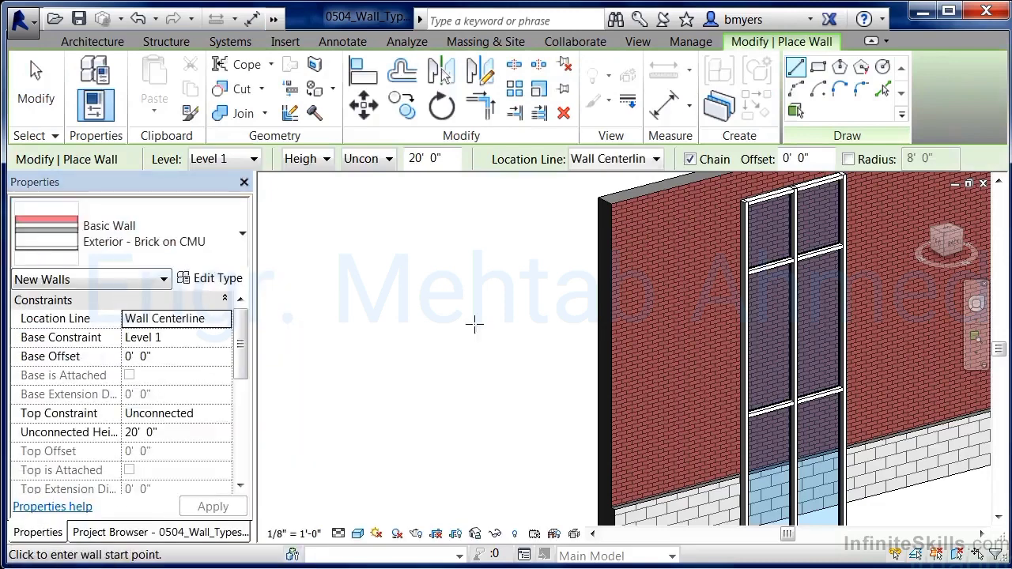
click(349, 458)
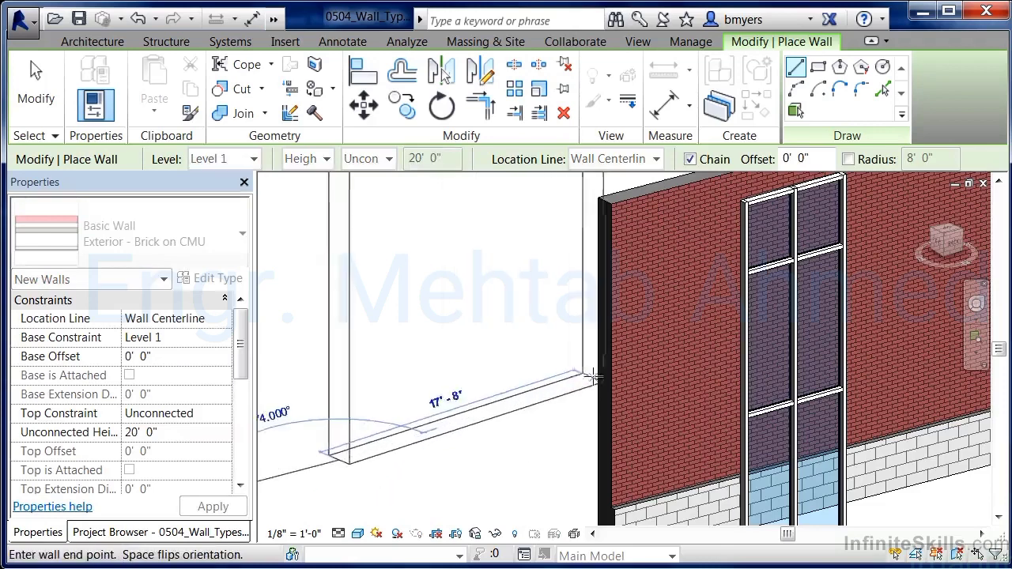
click(584, 379)
key(Escape)
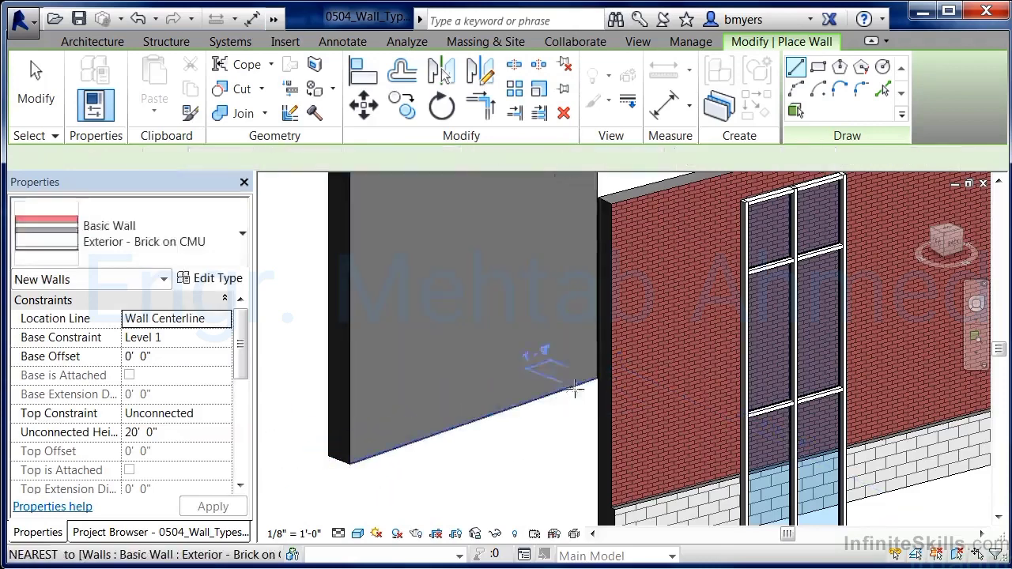
key(Escape)
- Examine the basic wall's brick face and end from the opposite side of the model in 3D
scroll(576, 395, down, 5)
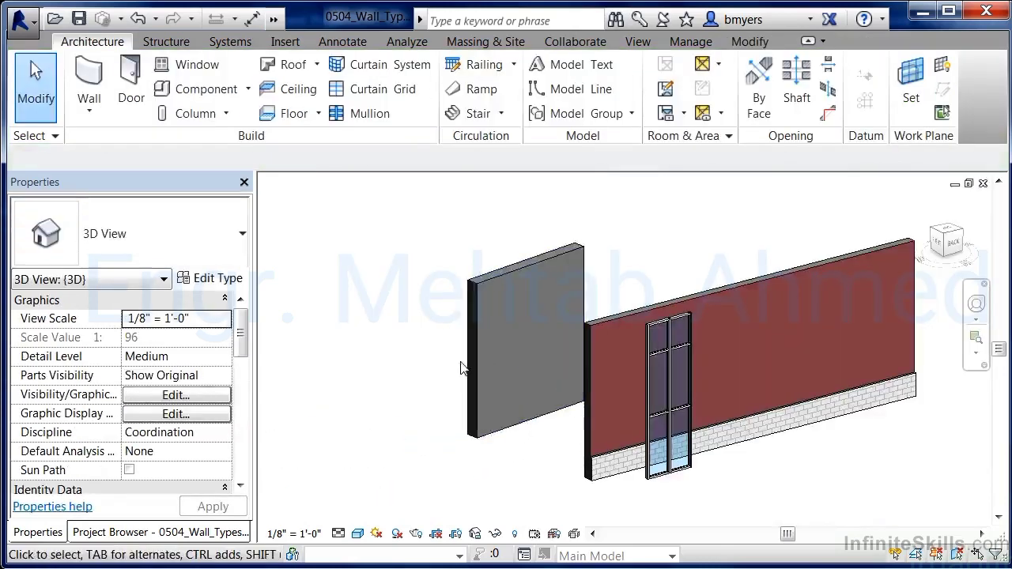
scroll(459, 376, up, 2)
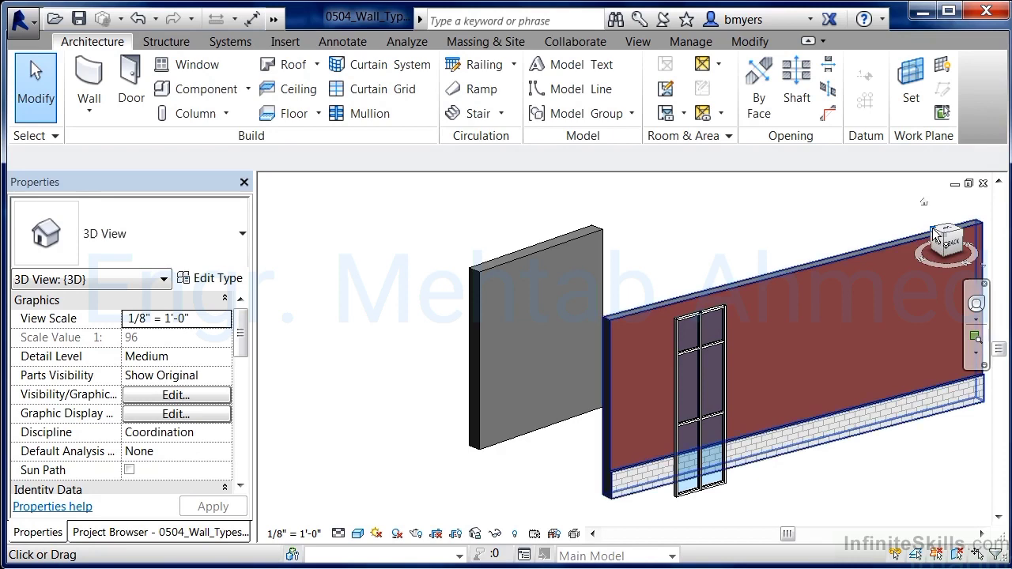
drag(935, 236, 520, 307)
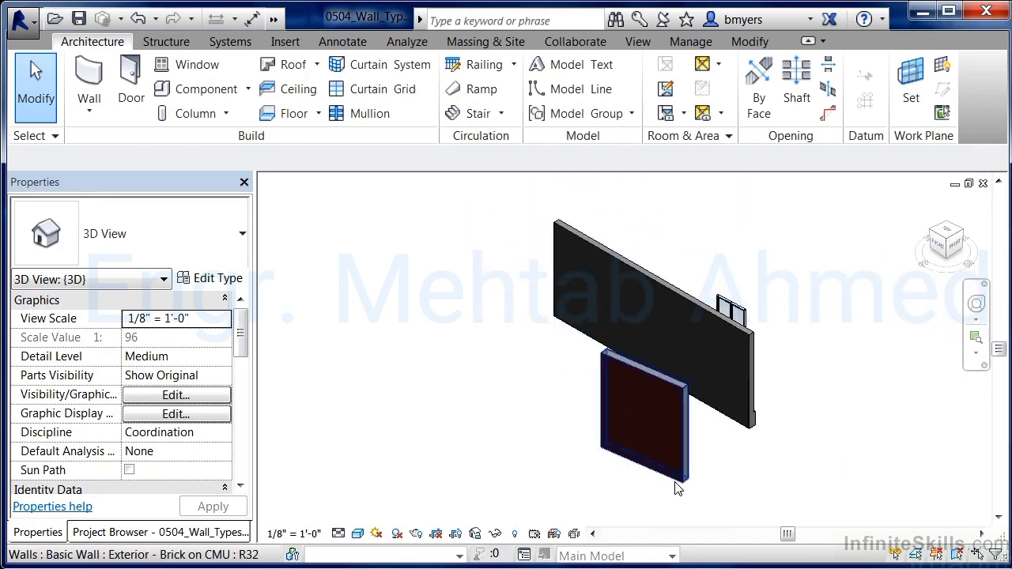
scroll(676, 487, up, 6)
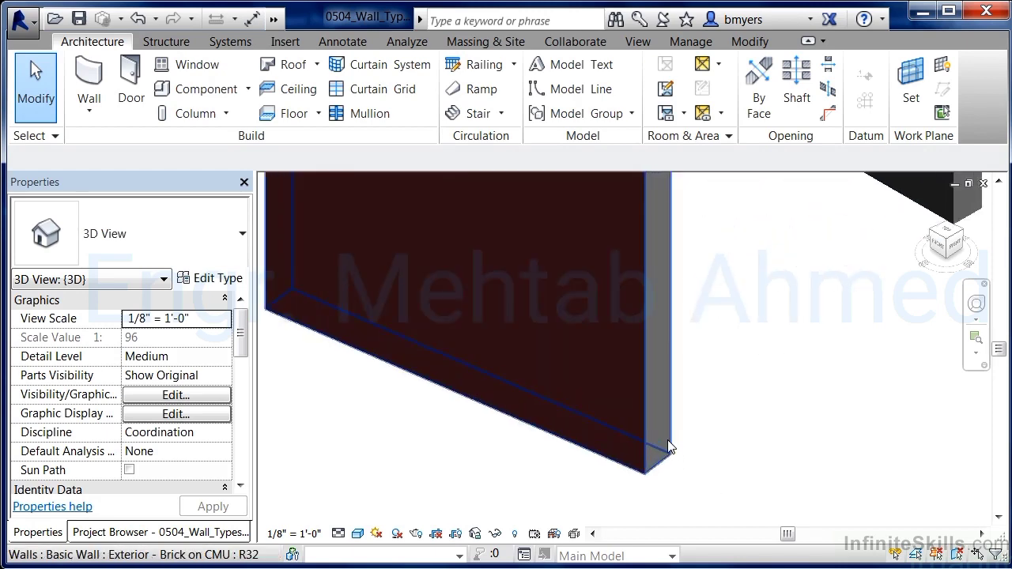
scroll(667, 440, up, 2)
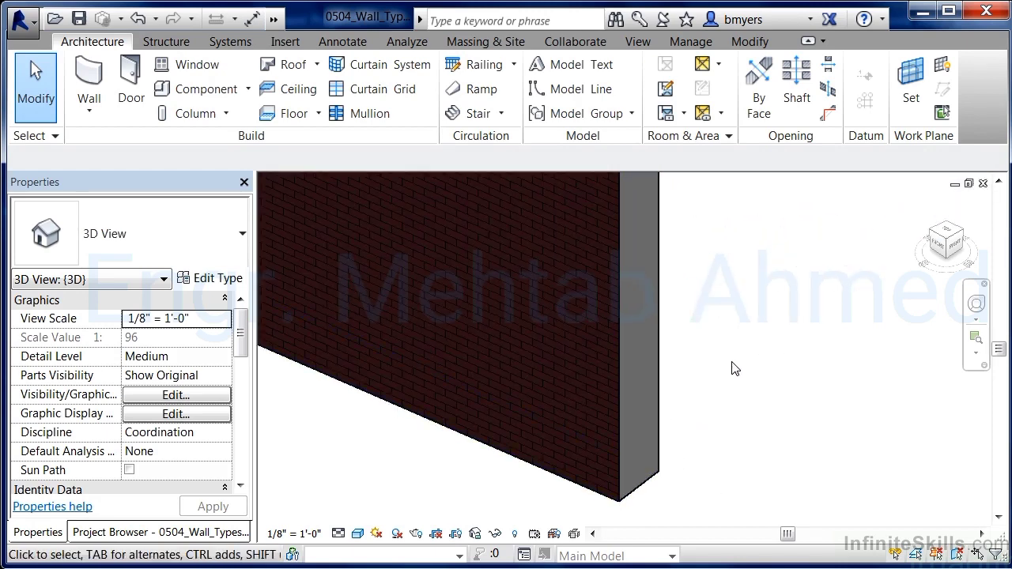
scroll(734, 366, down, 4)
middle_drag(741, 346, 646, 417)
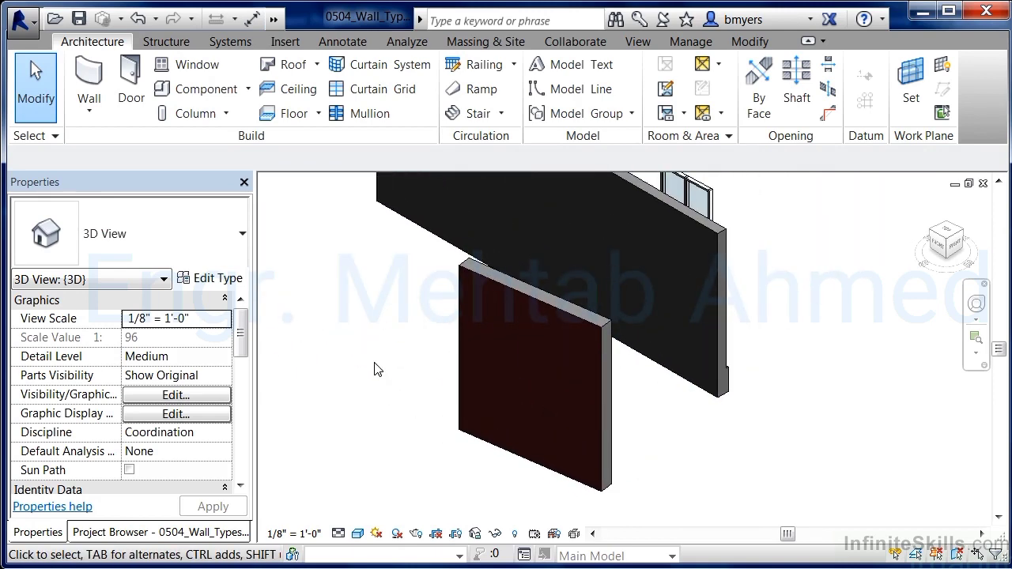
- Start an architectural wall and review the basic, curtain and stacked wall types available for it
click(89, 108)
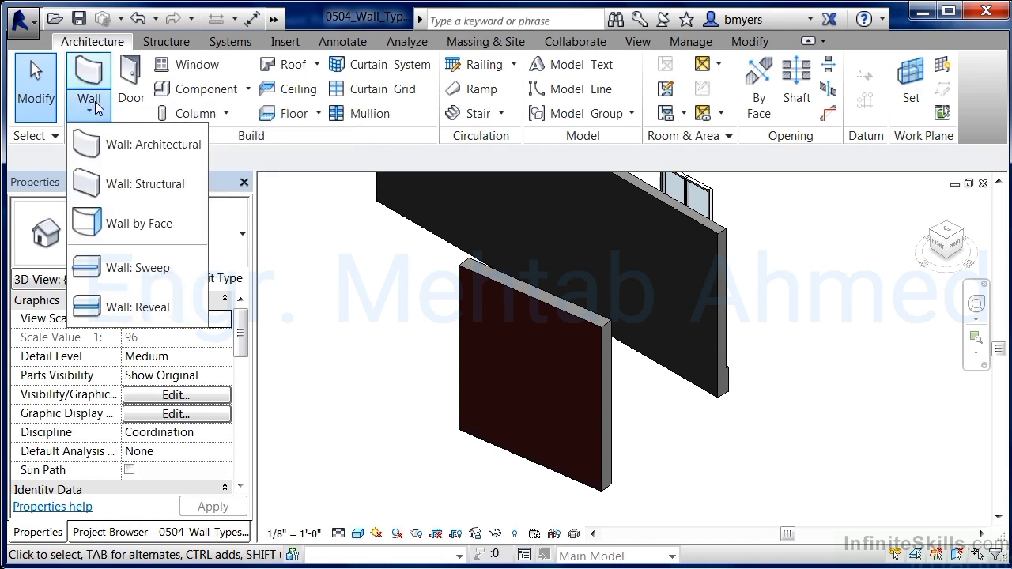
click(133, 143)
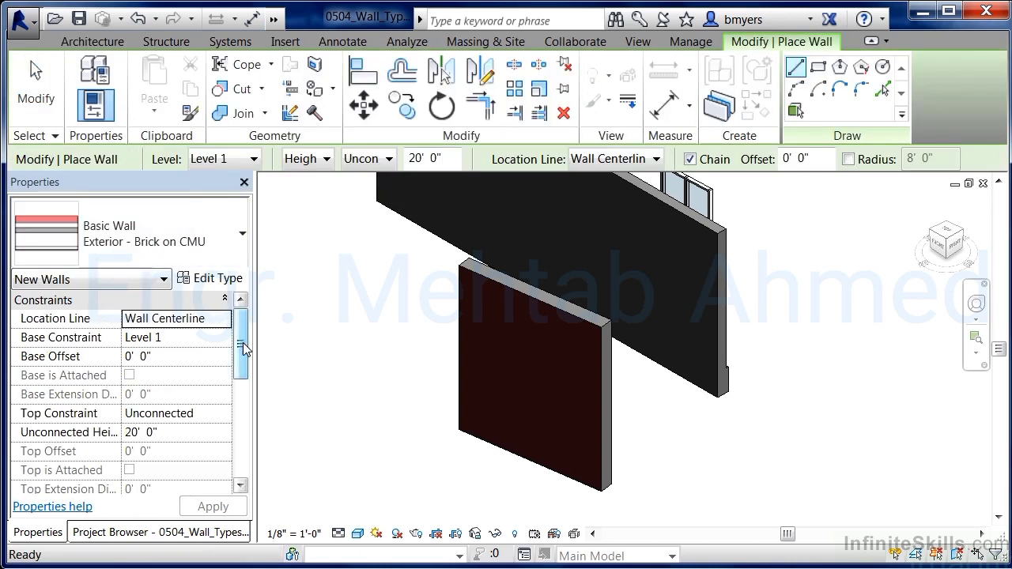
click(242, 233)
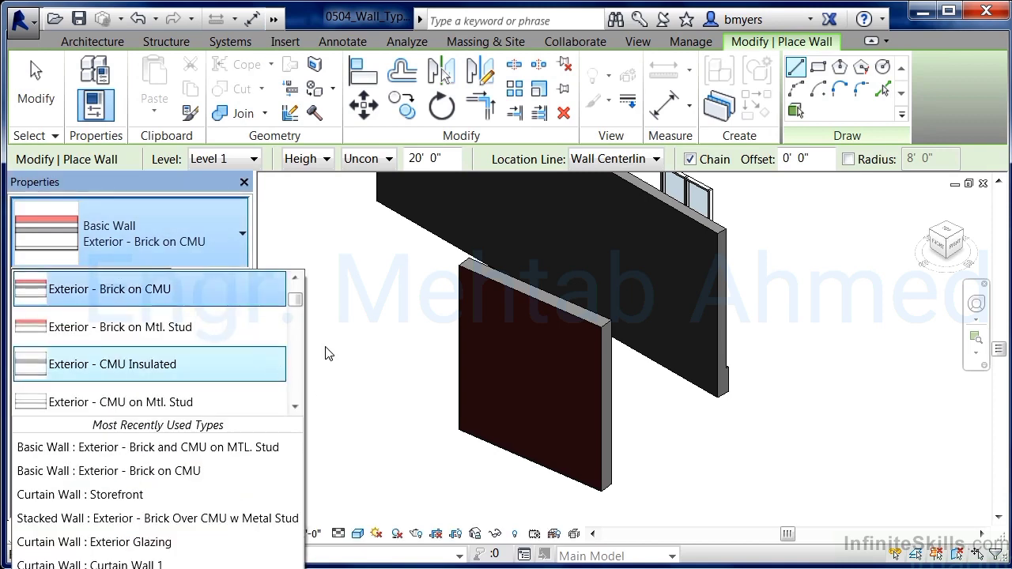
scroll(301, 296, up, 3)
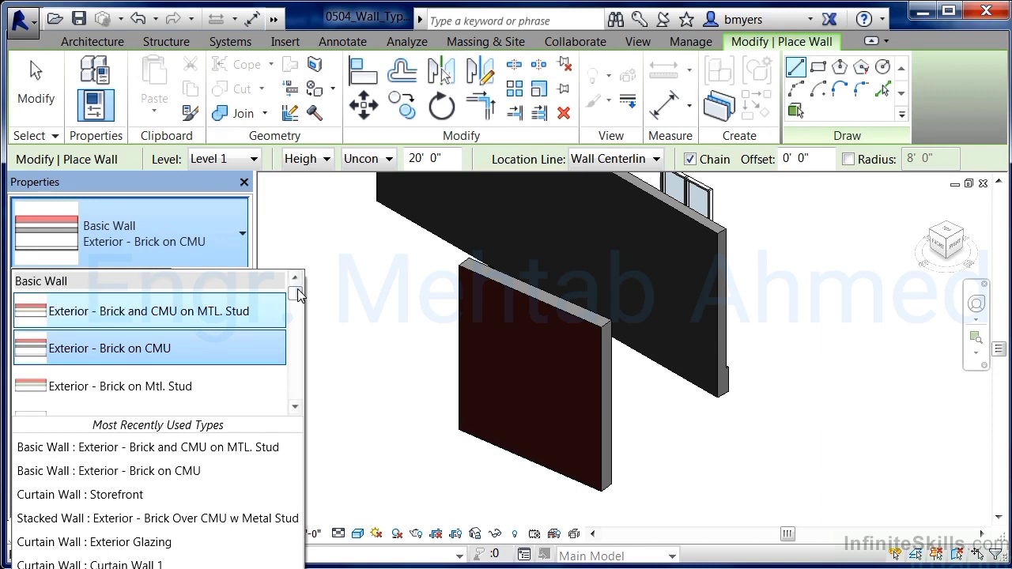
drag(297, 289, 301, 385)
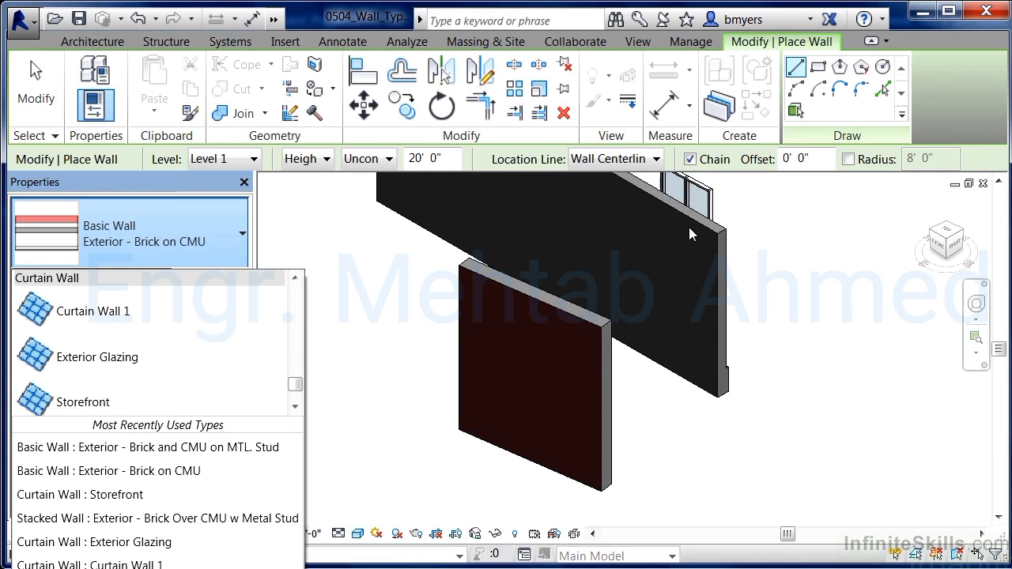
click(297, 411)
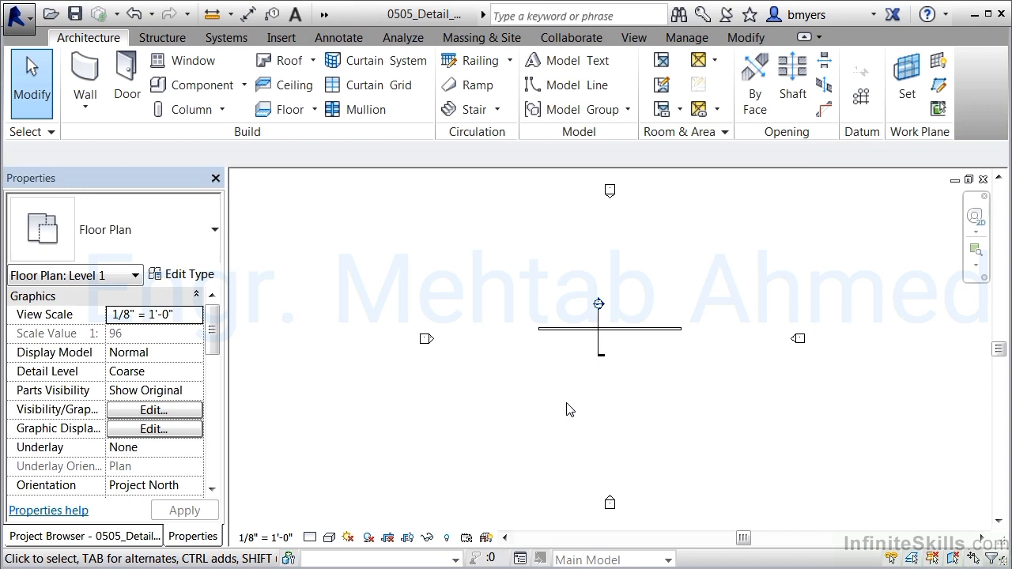
- Turn on Thin Lines in the detail project's Level 1 floor plan and inspect the end of the horizontal wall up close
scroll(598, 316, up, 5)
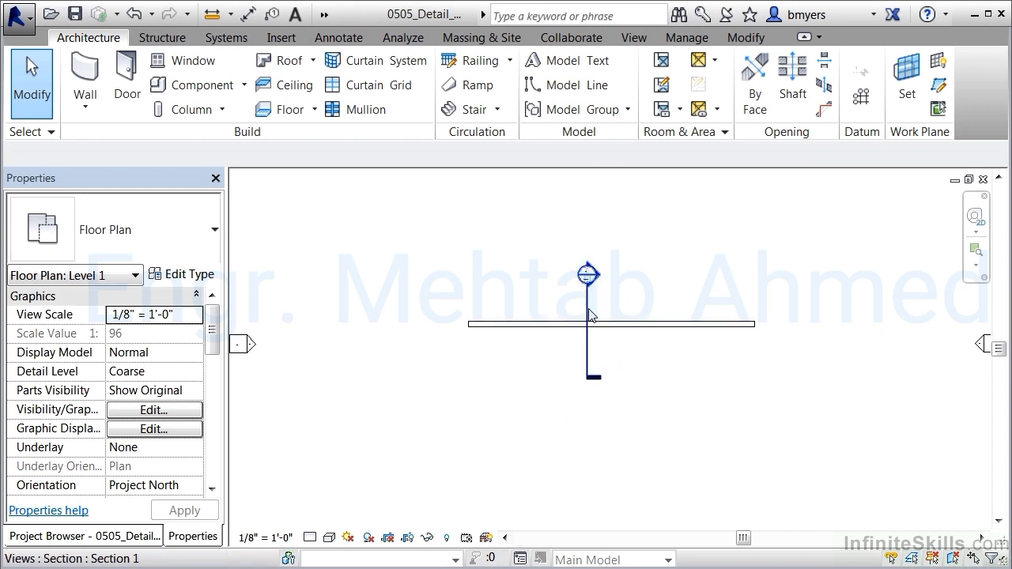
scroll(598, 317, up, 1)
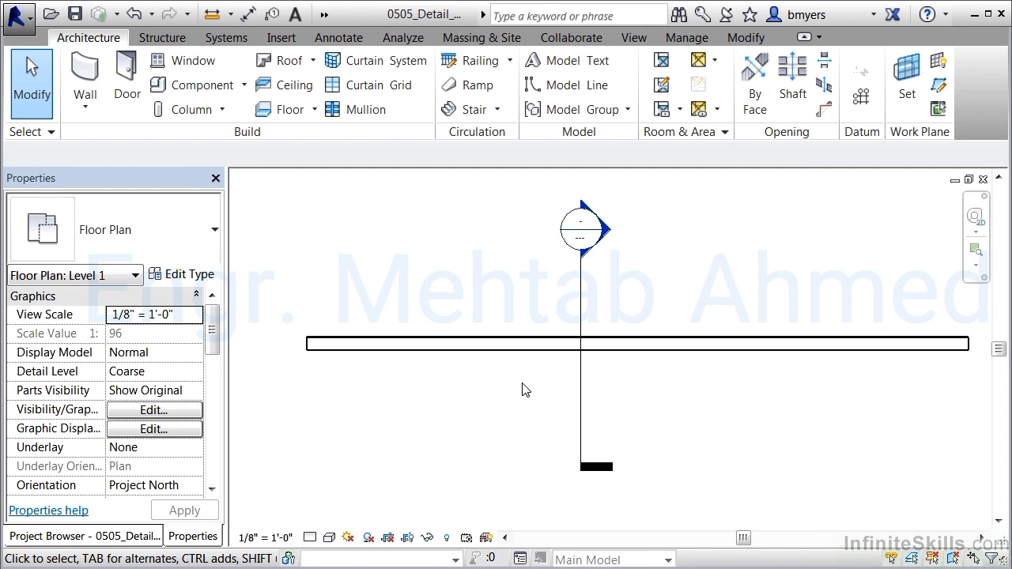
scroll(342, 342, up, 4)
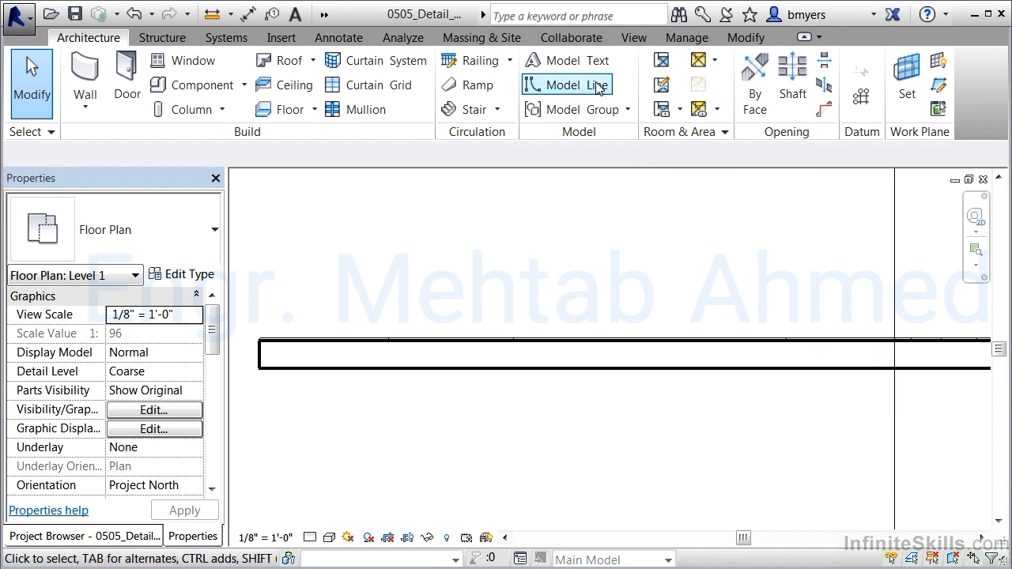
click(634, 38)
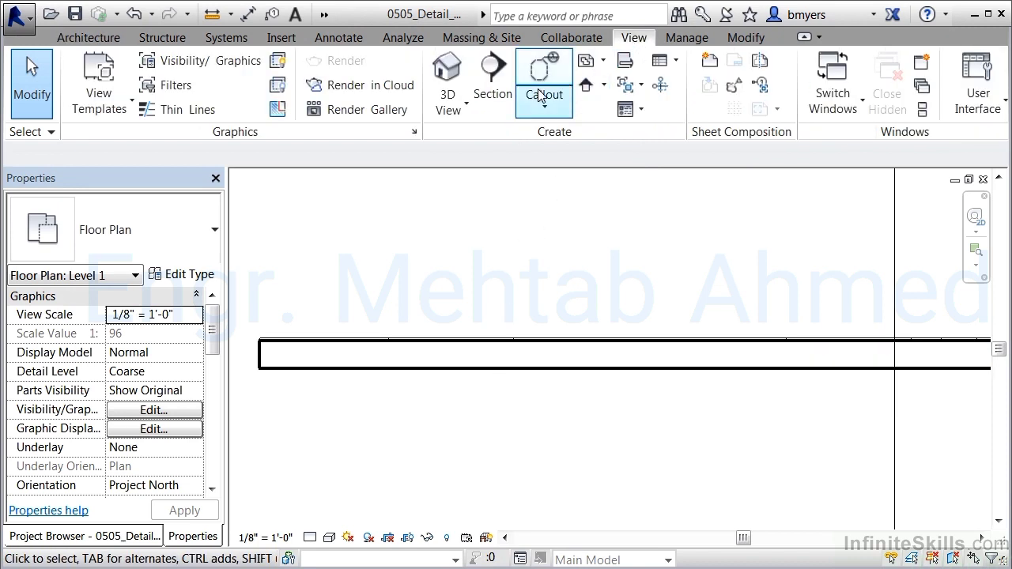
click(202, 115)
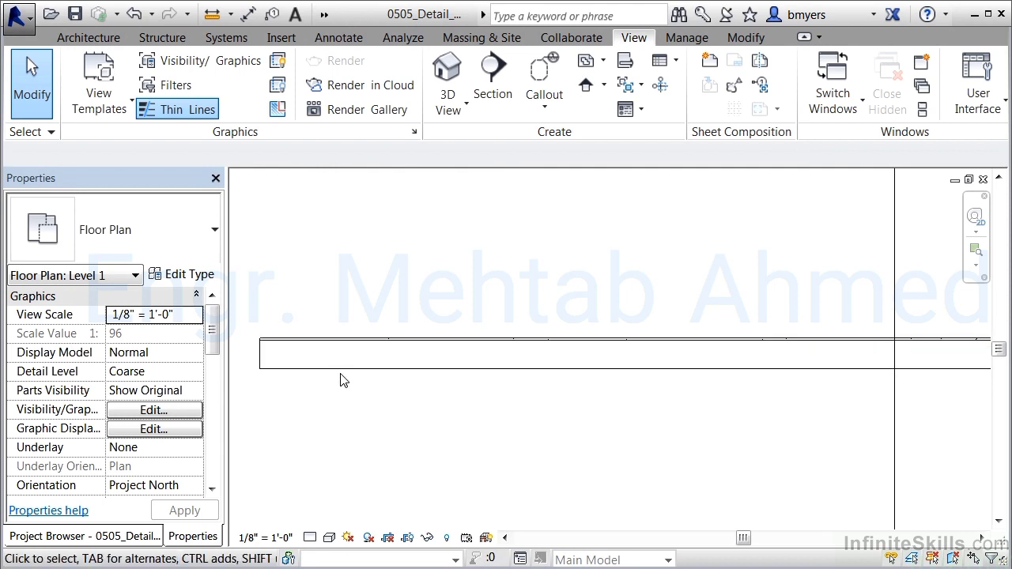
scroll(260, 361, up, 5)
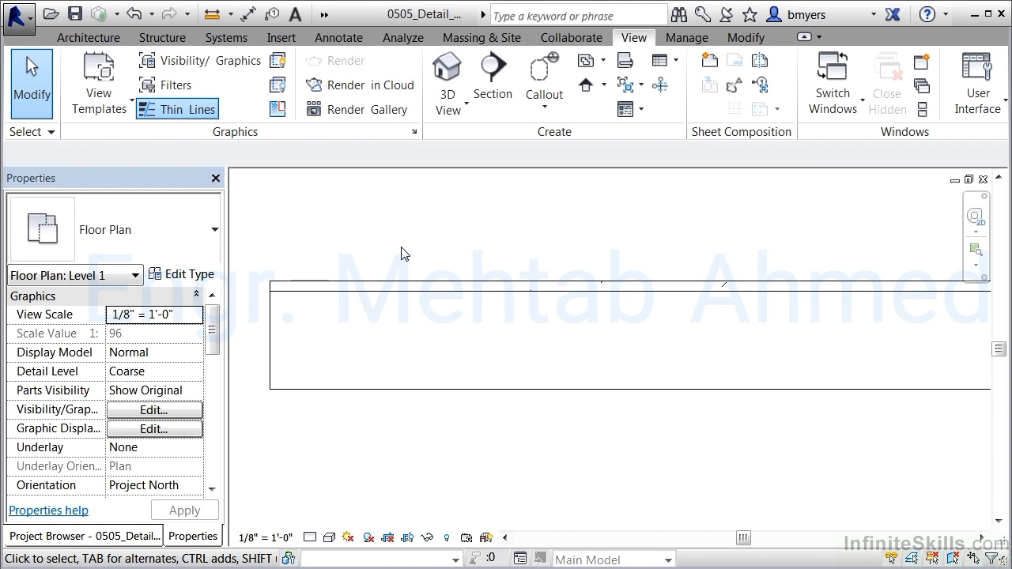
- Set the Level 1 floor plan's detail level to Fine and inspect the wall's layers up close
scroll(401, 253, down, 2)
scroll(319, 293, down, 5)
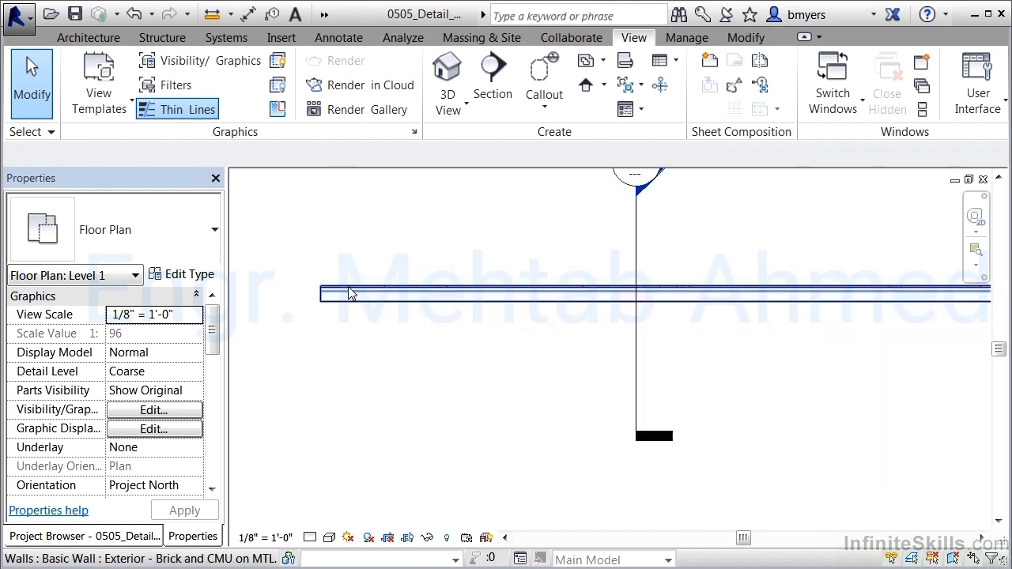
scroll(350, 293, down, 1)
middle_drag(670, 273, 628, 318)
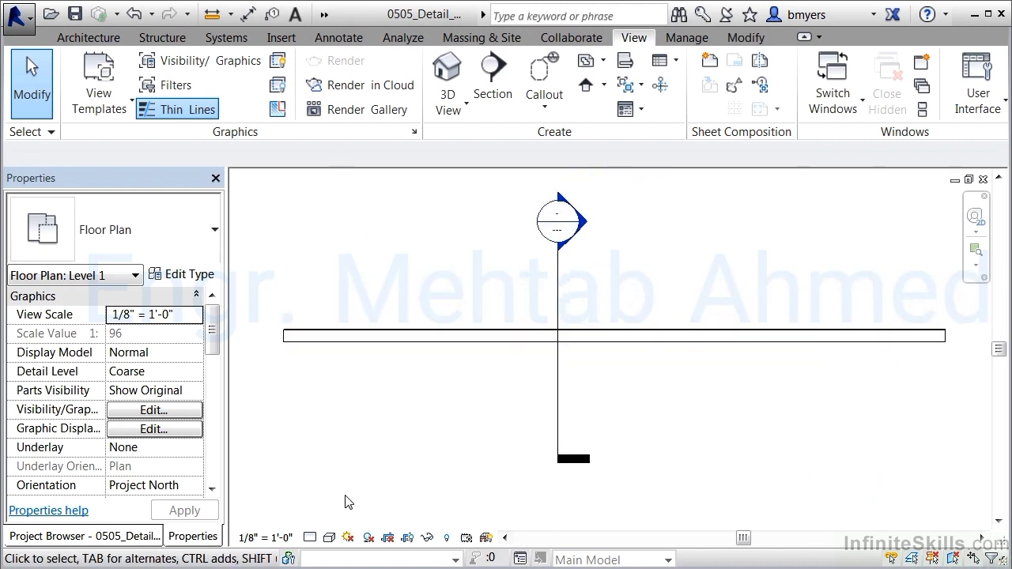
click(309, 539)
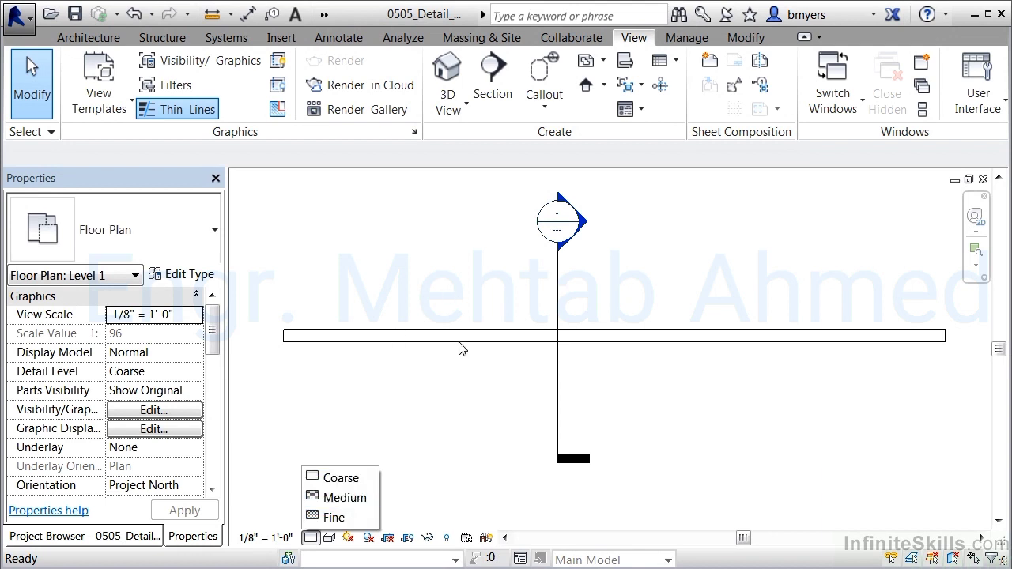
click(335, 518)
scroll(425, 352, up, 4)
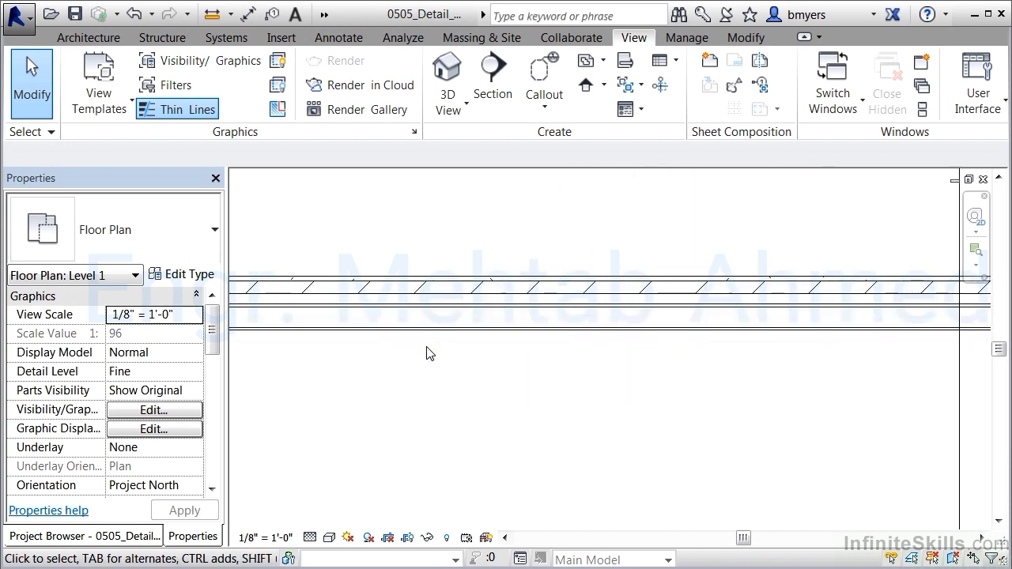
scroll(427, 353, down, 4)
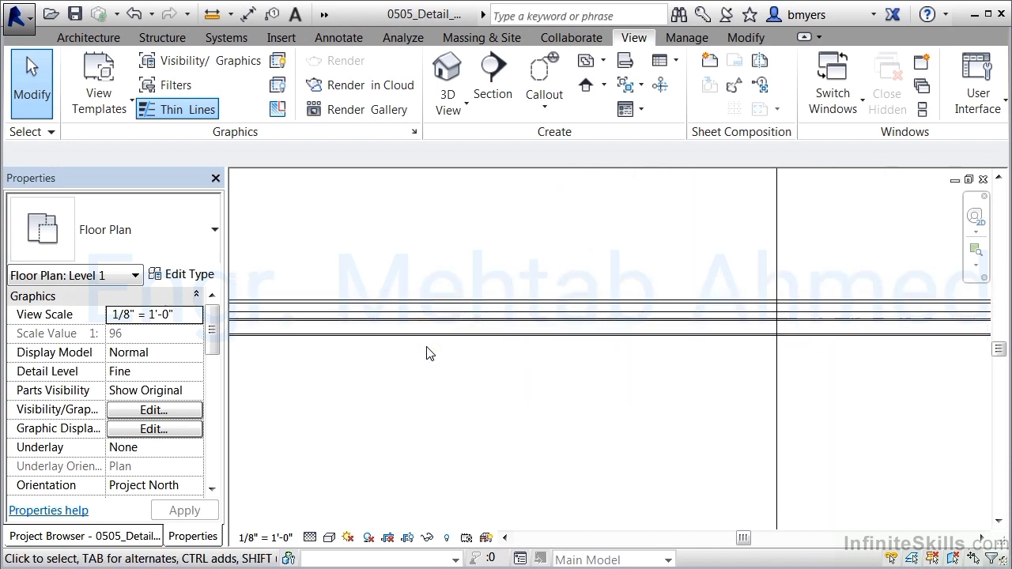
- Open the default 3D view and examine the wall's brick and CMU face near its base from the opposite side
click(325, 15)
click(329, 40)
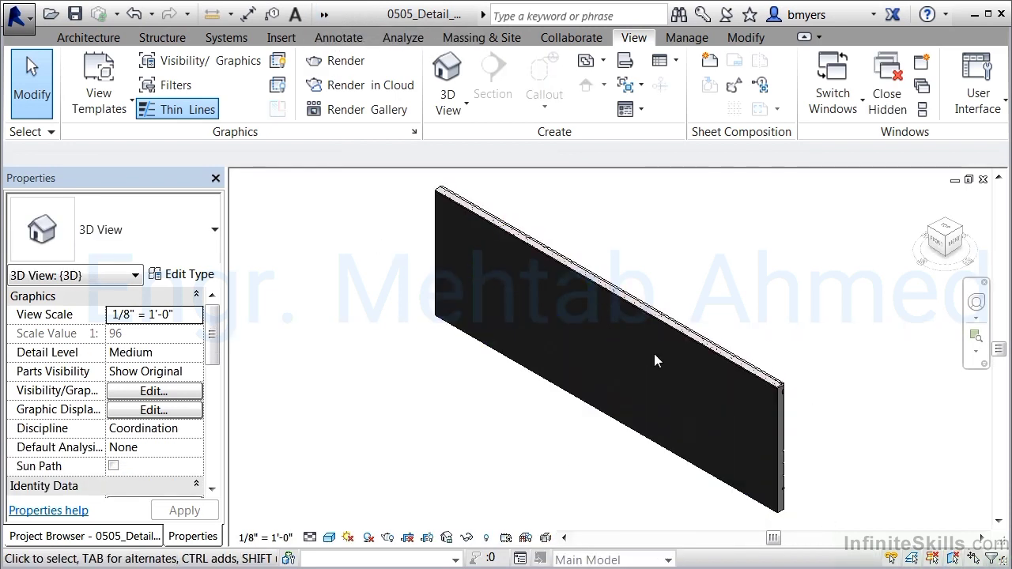
click(961, 229)
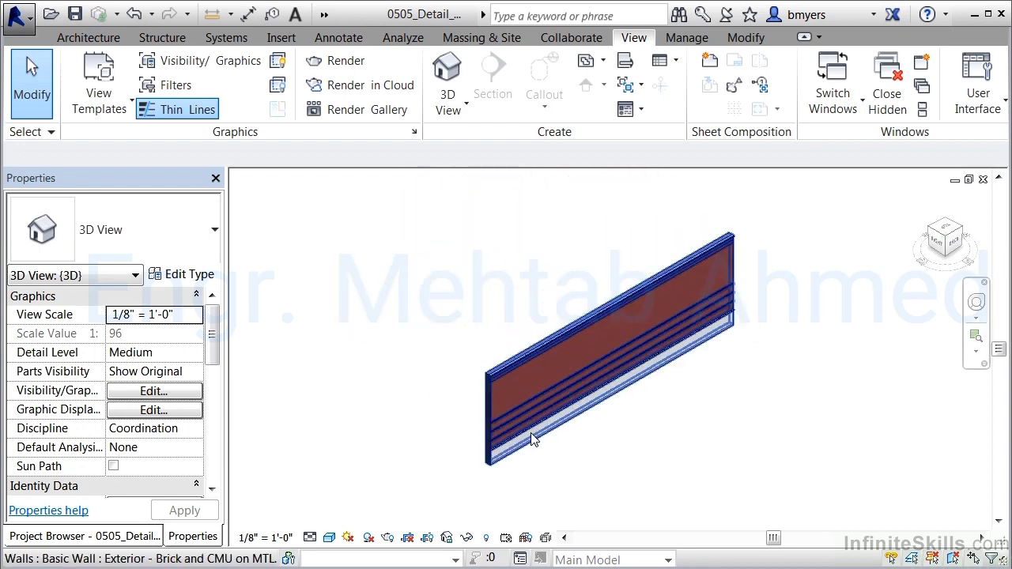
scroll(512, 467, up, 5)
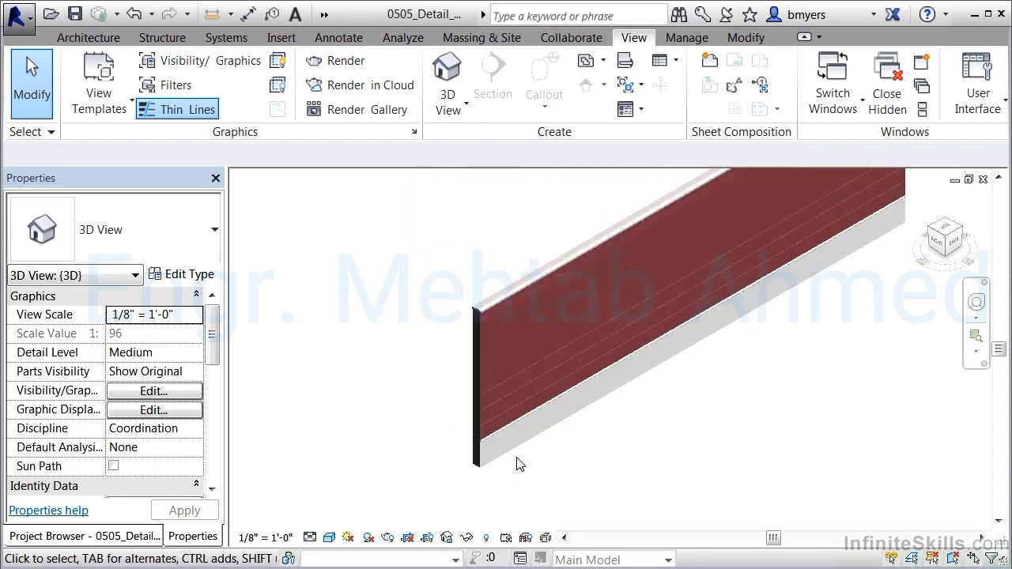
scroll(518, 464, up, 6)
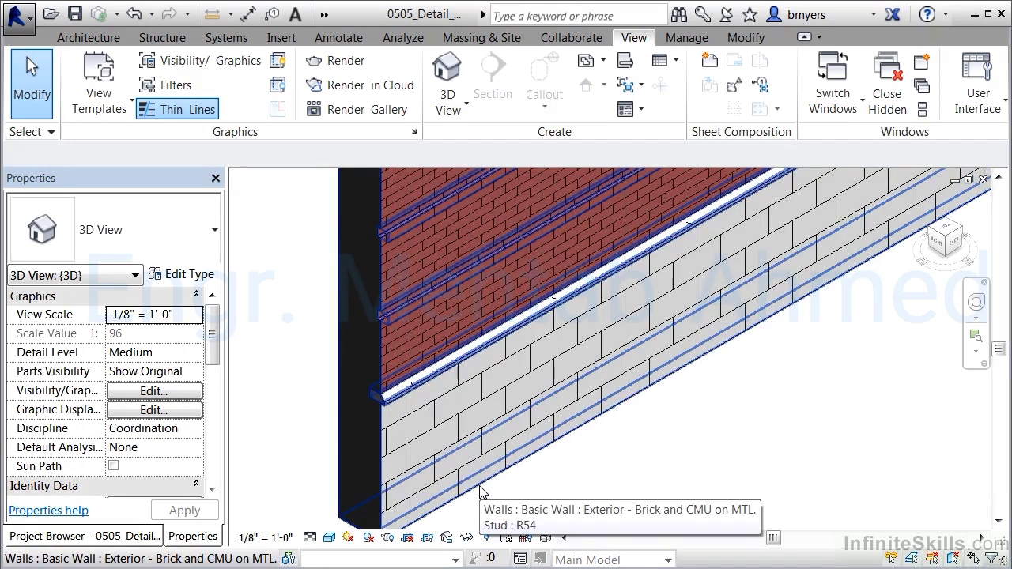
scroll(278, 432, up, 1)
scroll(278, 432, up, 1)
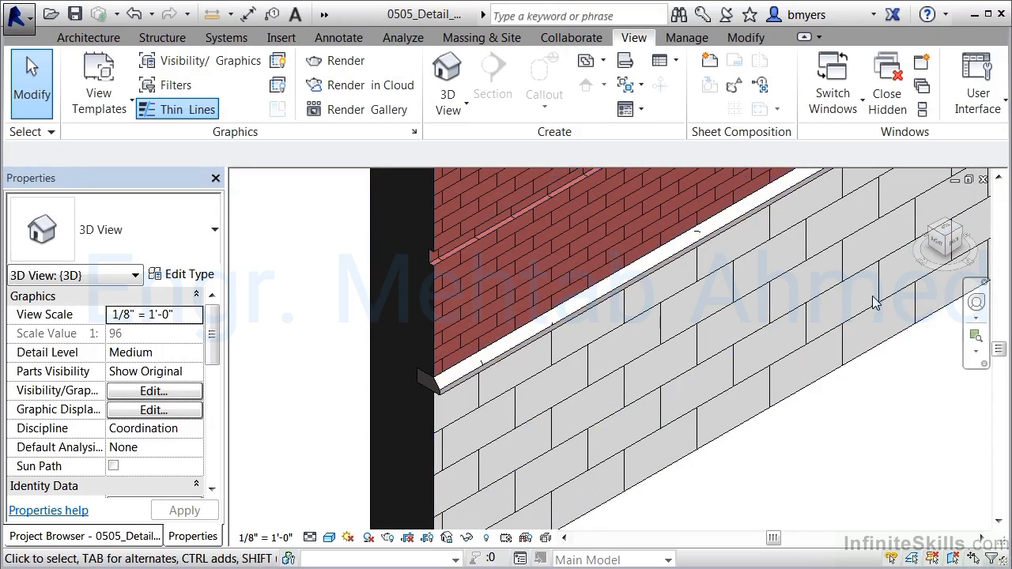
- Close the 3D view and go to the Section 1 view from its section line in the Level 1 floor plan
click(983, 181)
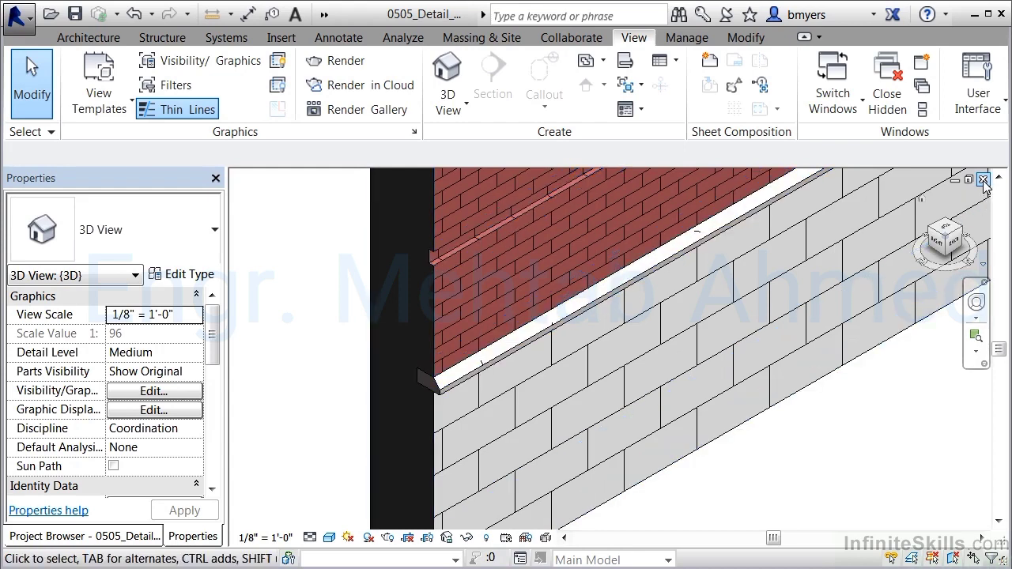
scroll(658, 342, down, 1)
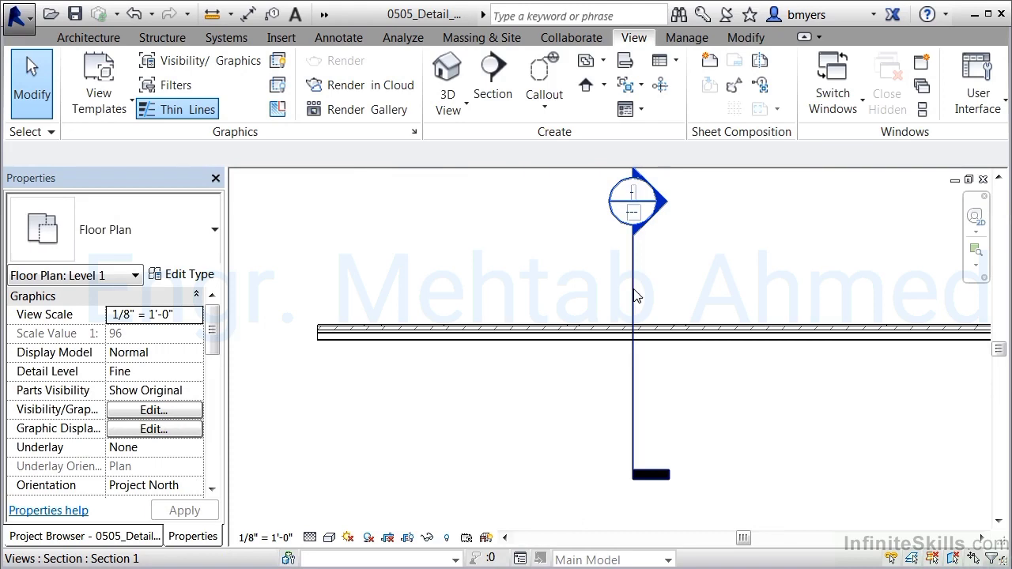
click(634, 290)
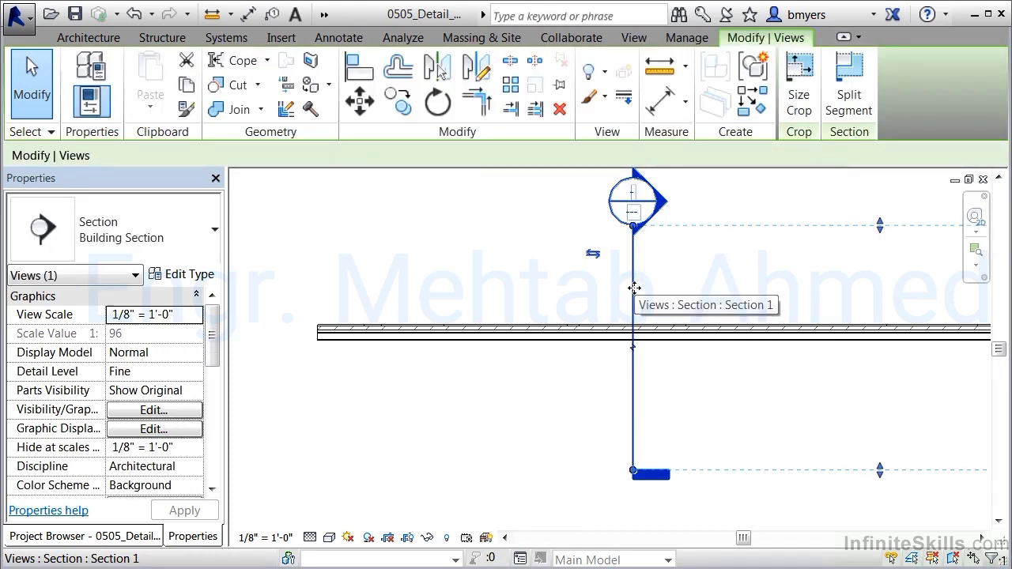
right_click(638, 295)
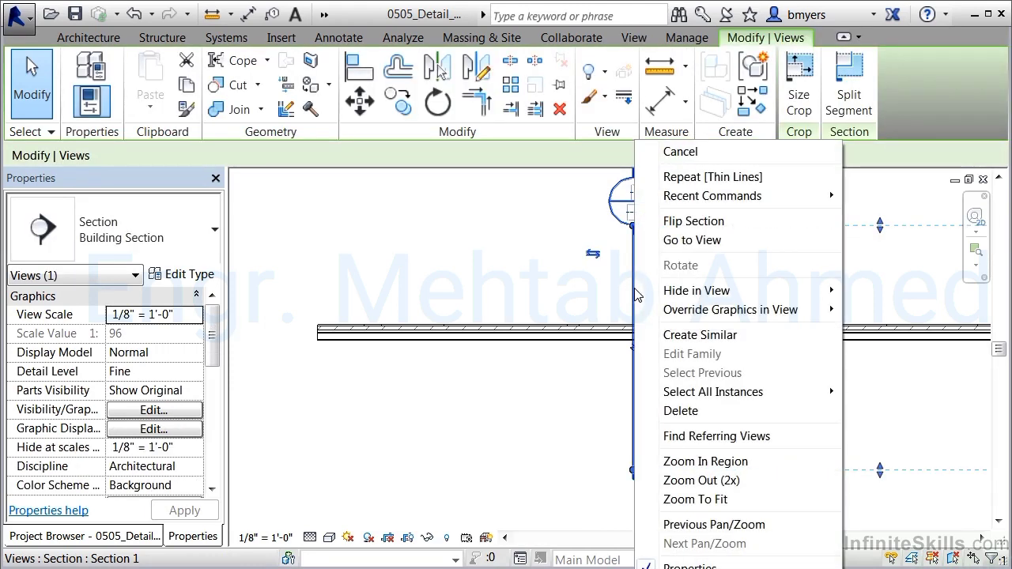
click(694, 240)
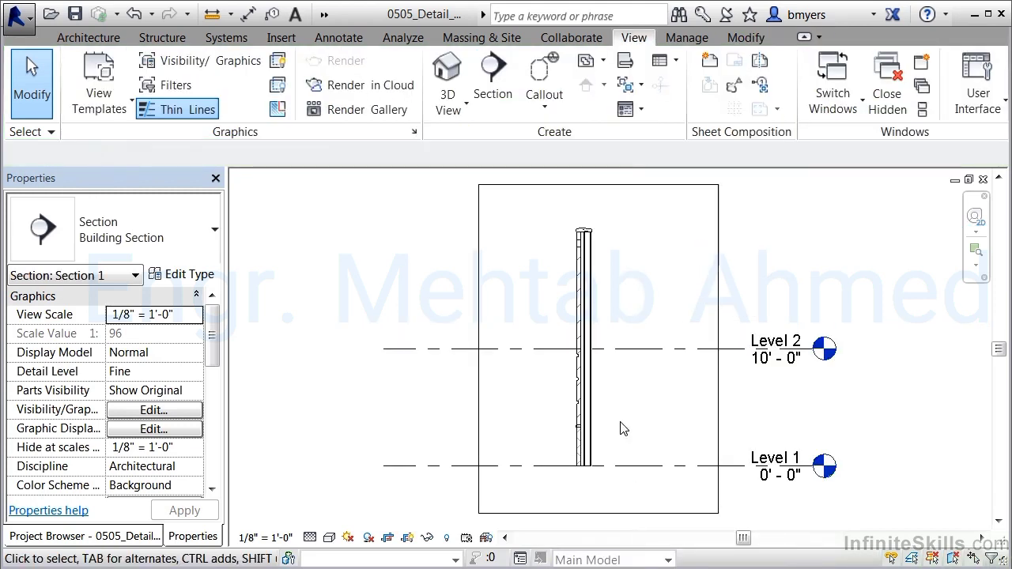
- Inspect the wall's base in Section 1 and set the section view's detail level to Coarse
scroll(589, 466, up, 5)
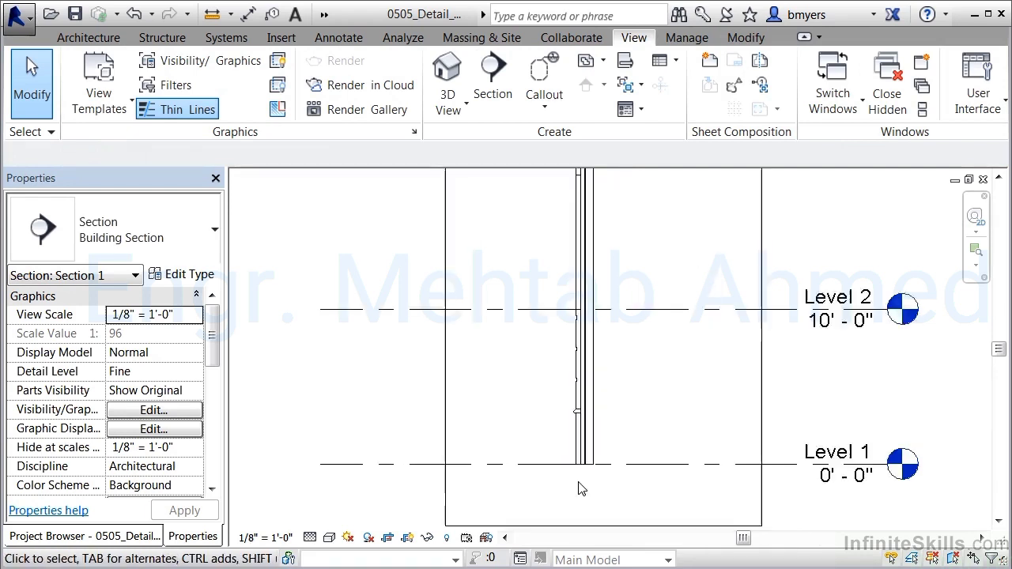
scroll(594, 463, up, 3)
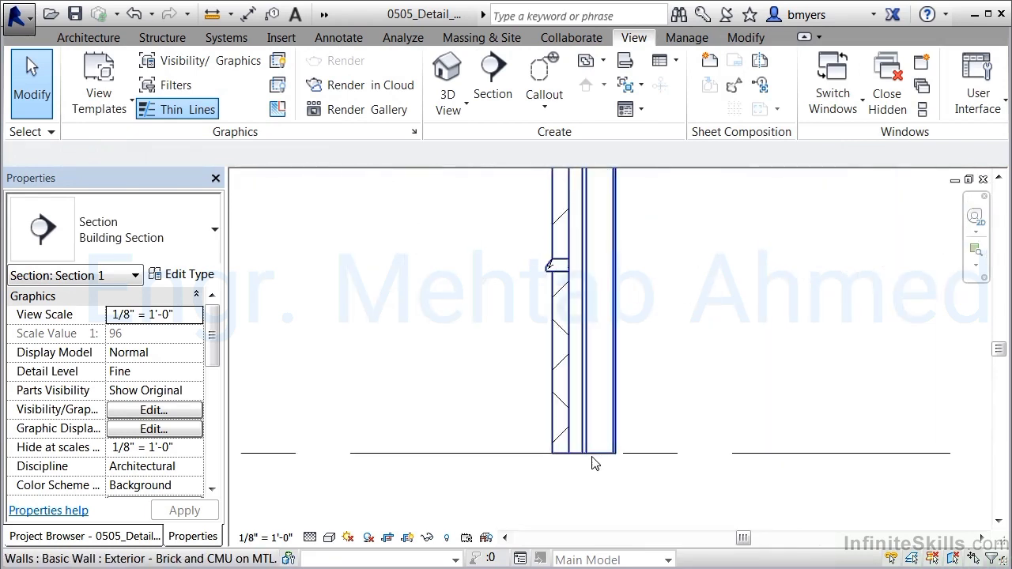
scroll(594, 464, up, 1)
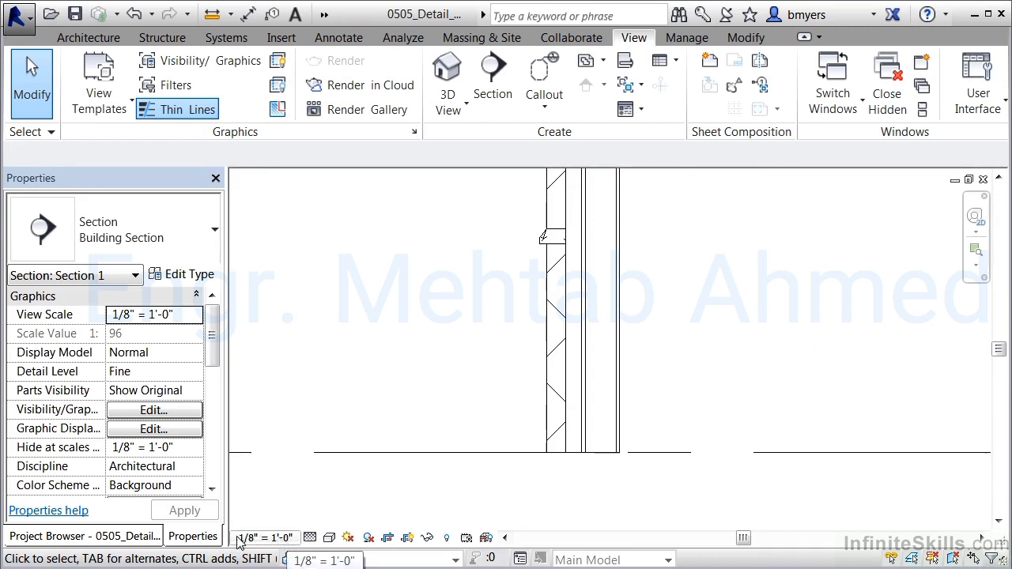
click(310, 538)
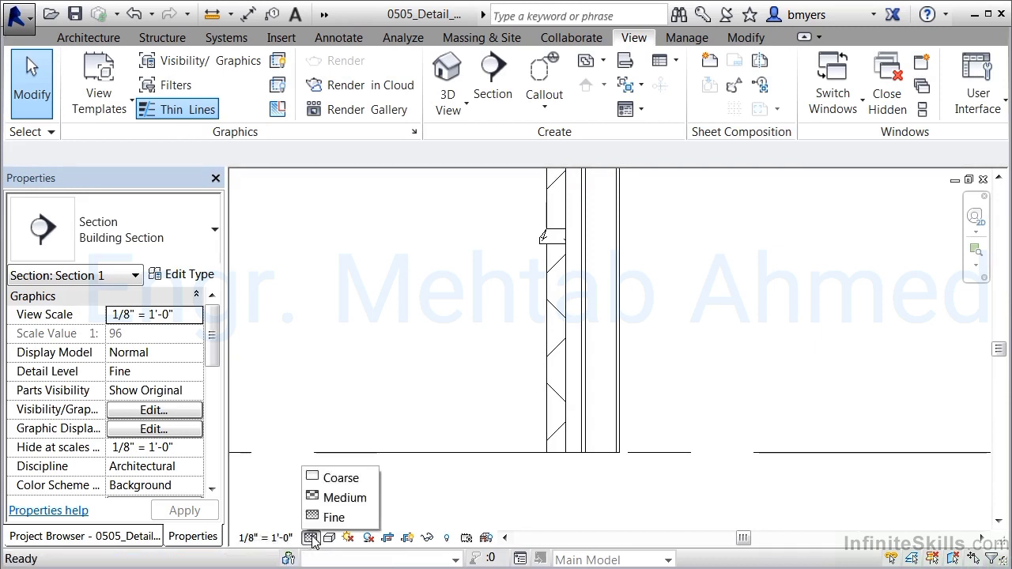
click(335, 478)
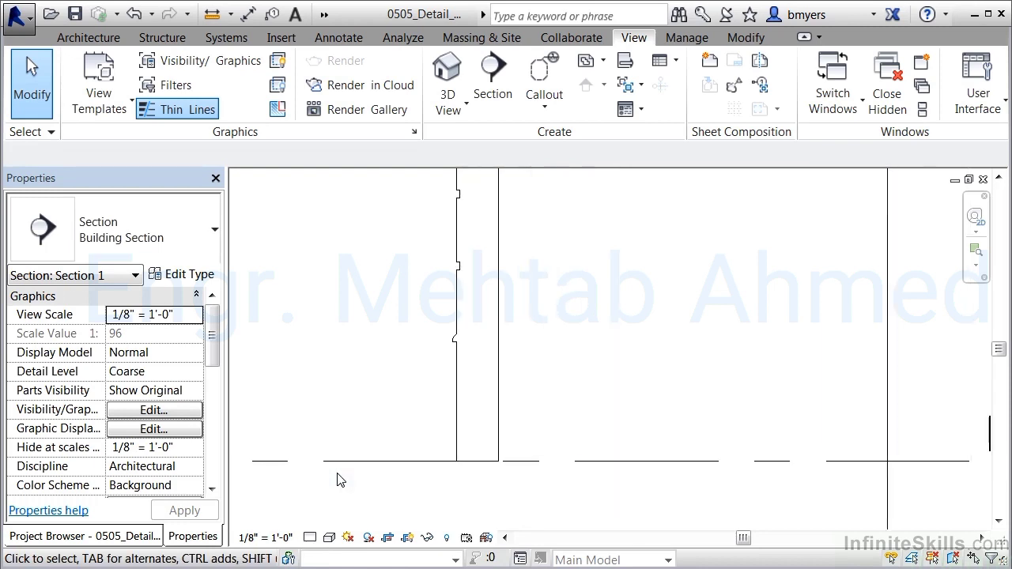
- Examine the wall's simplified outline in the section, and set the section view's detail level back to Fine
scroll(339, 477, down, 5)
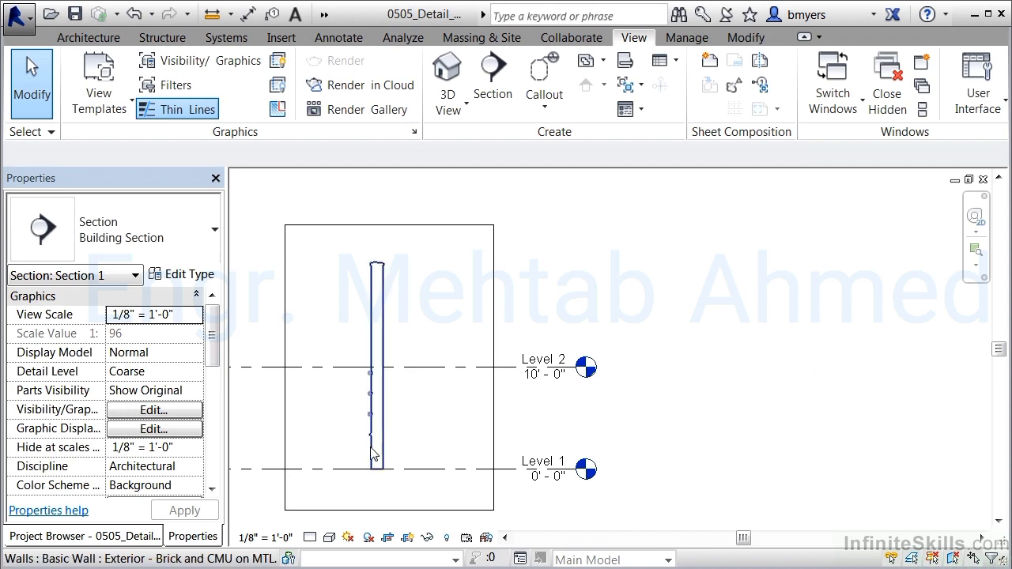
scroll(360, 462, up, 3)
scroll(383, 453, up, 2)
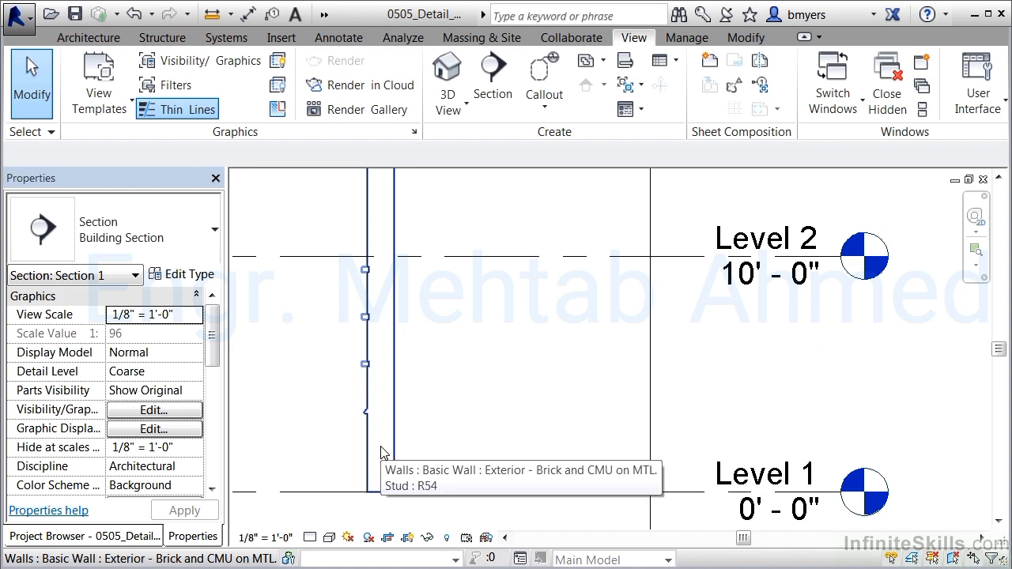
scroll(381, 452, up, 2)
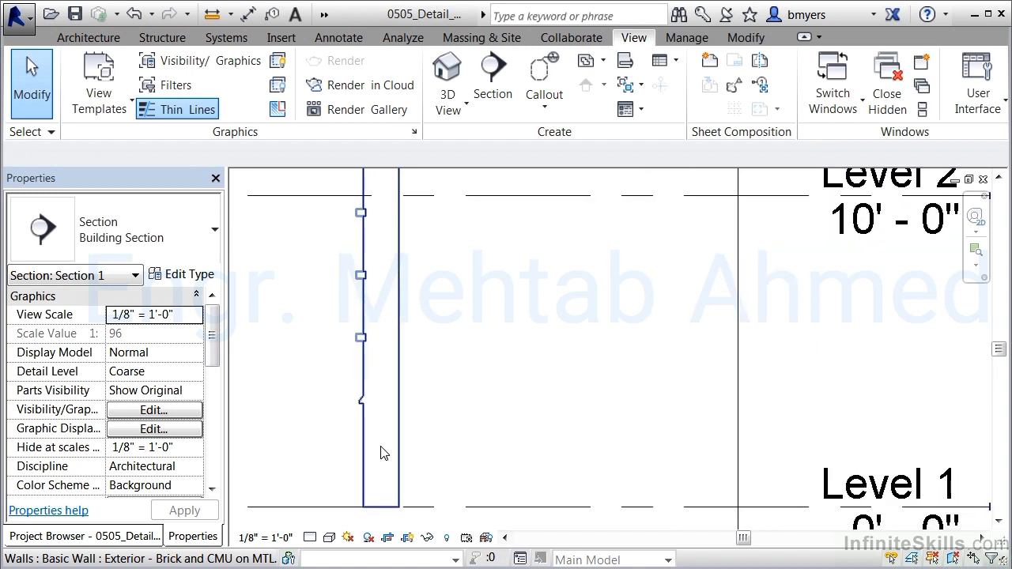
click(310, 538)
click(332, 517)
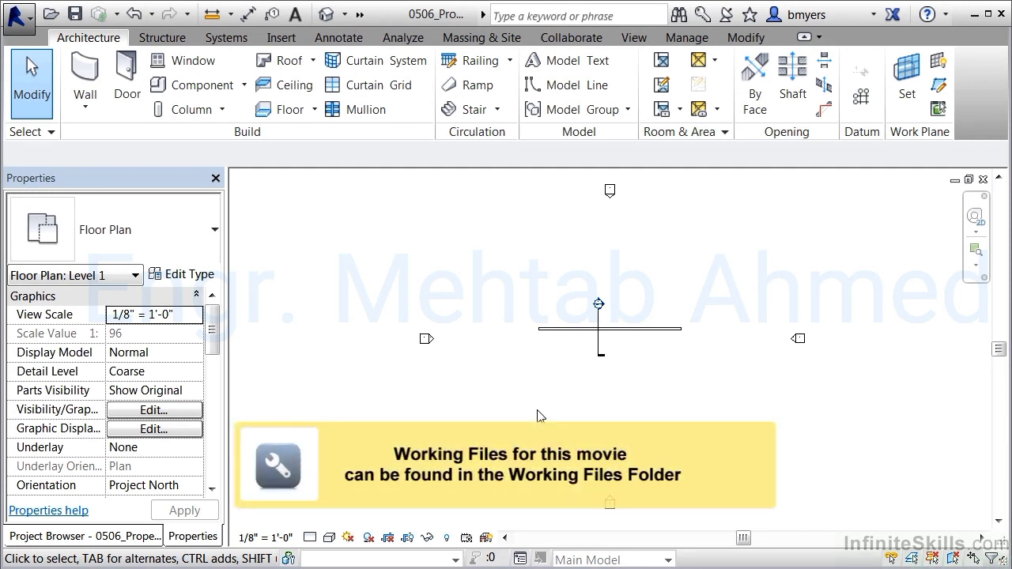
- Select the horizontal wall in the 0506 project's Level 1 plan and review its constraint, structural, dimension, identity and phasing properties
click(559, 332)
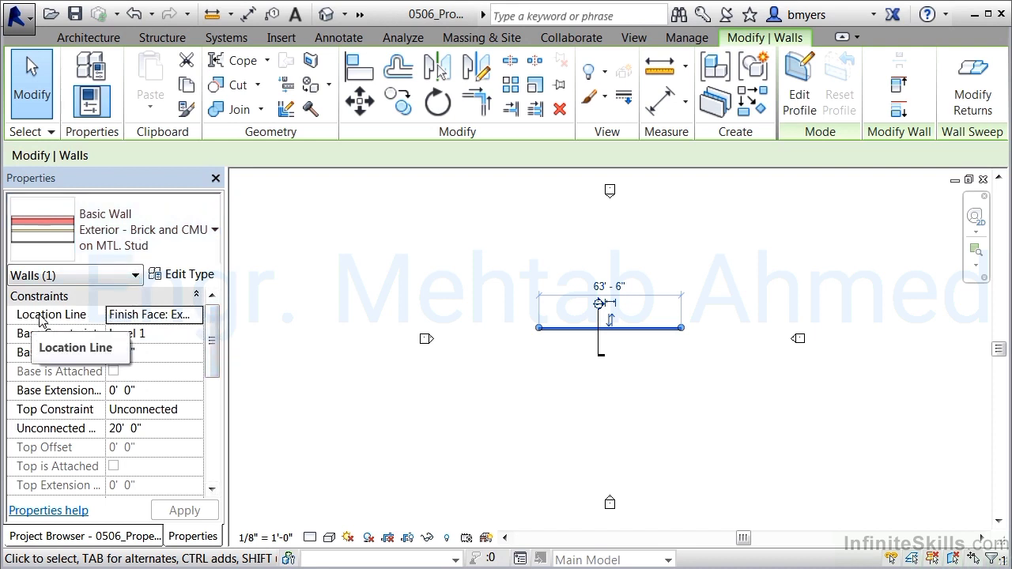
scroll(216, 336, down, 1)
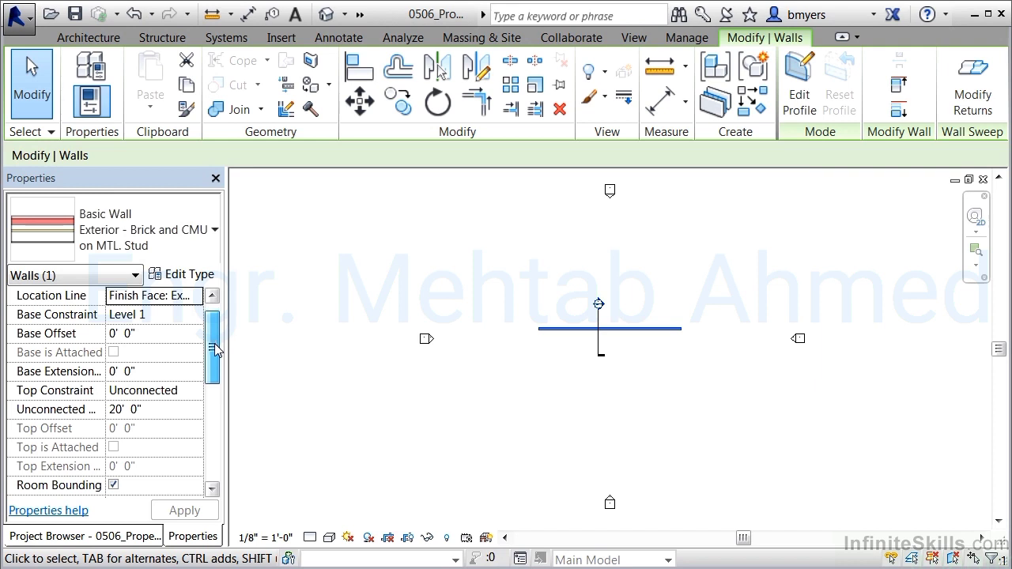
scroll(216, 350, up, 1)
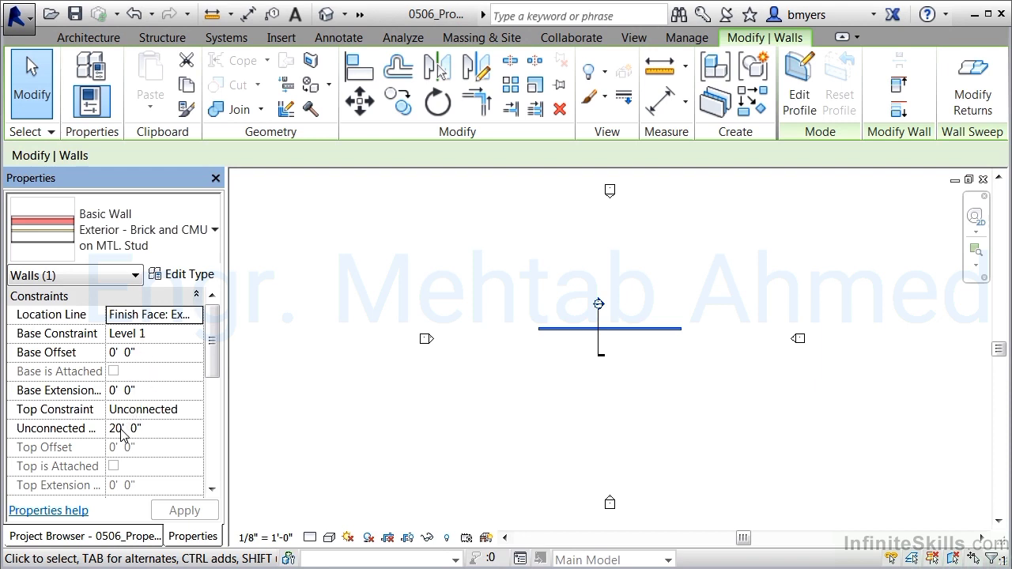
drag(213, 350, 210, 406)
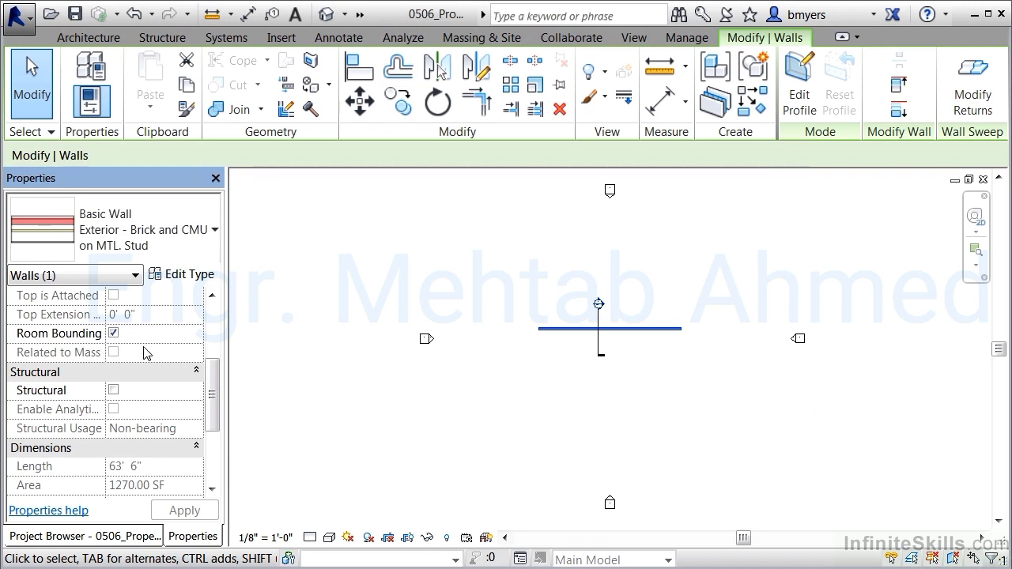
click(580, 324)
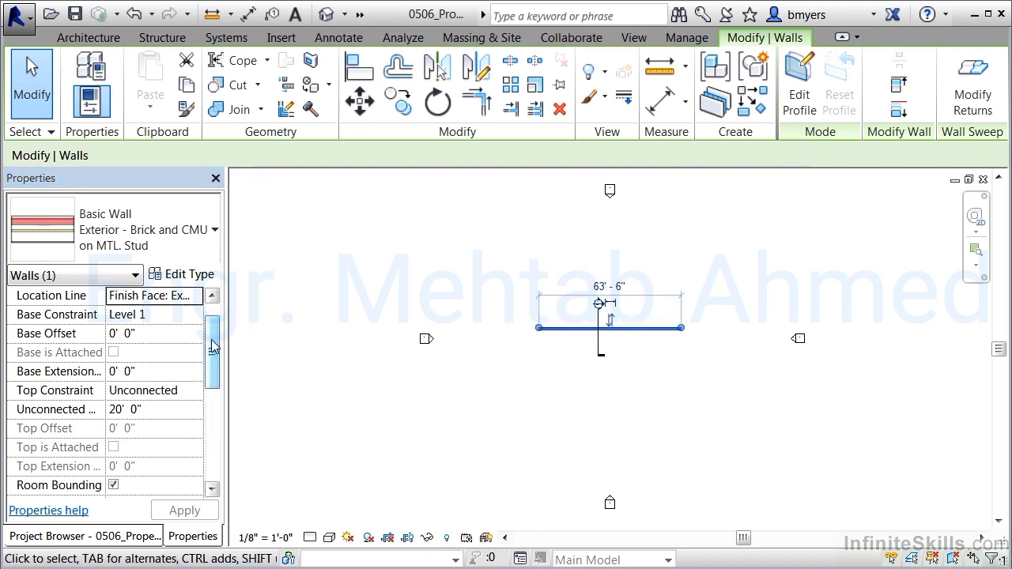
drag(212, 335, 214, 422)
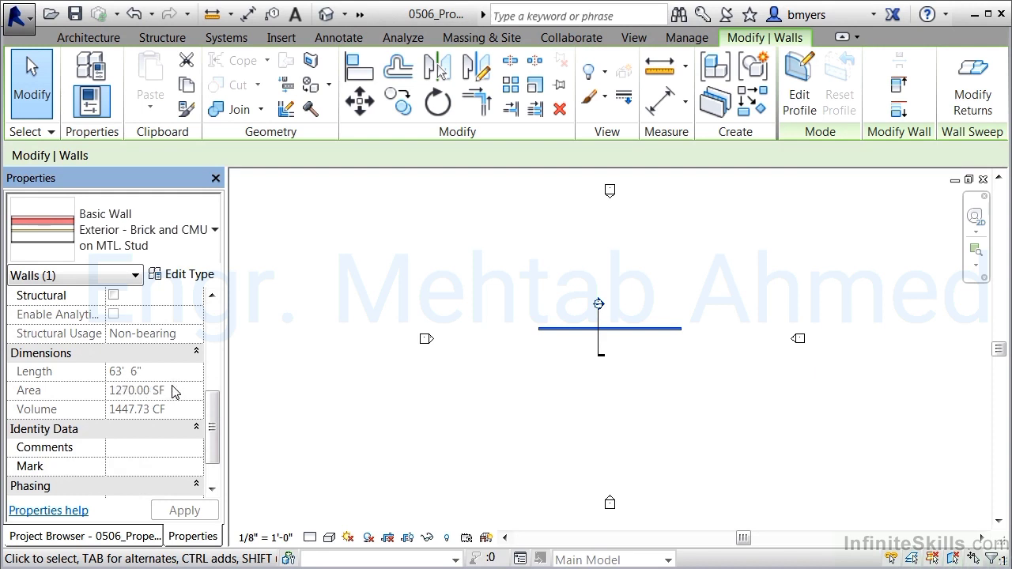
drag(210, 418, 204, 431)
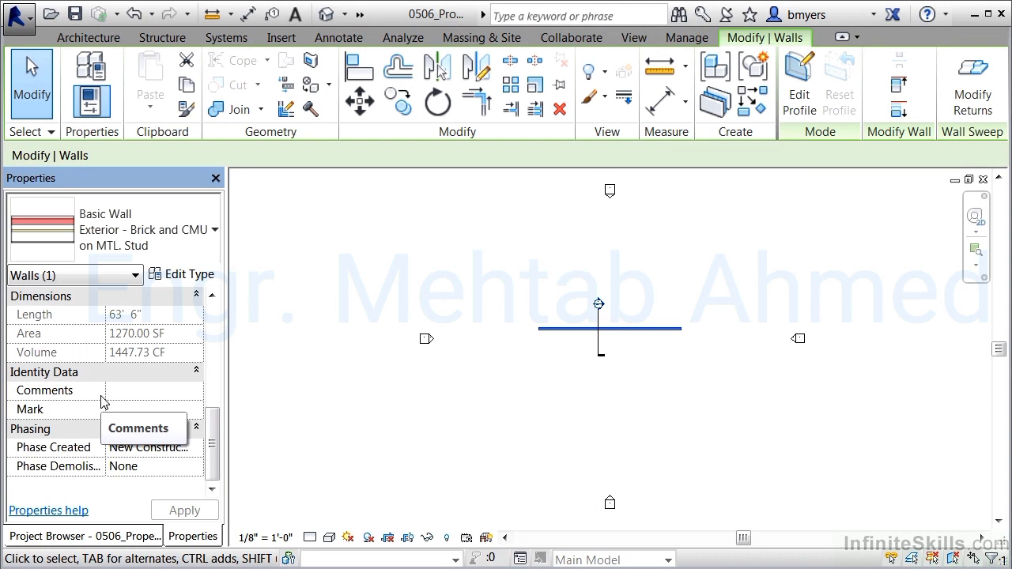
- Set the selected wall type's Coarse Scale Fill Pattern to Solid fill in its type properties
click(181, 275)
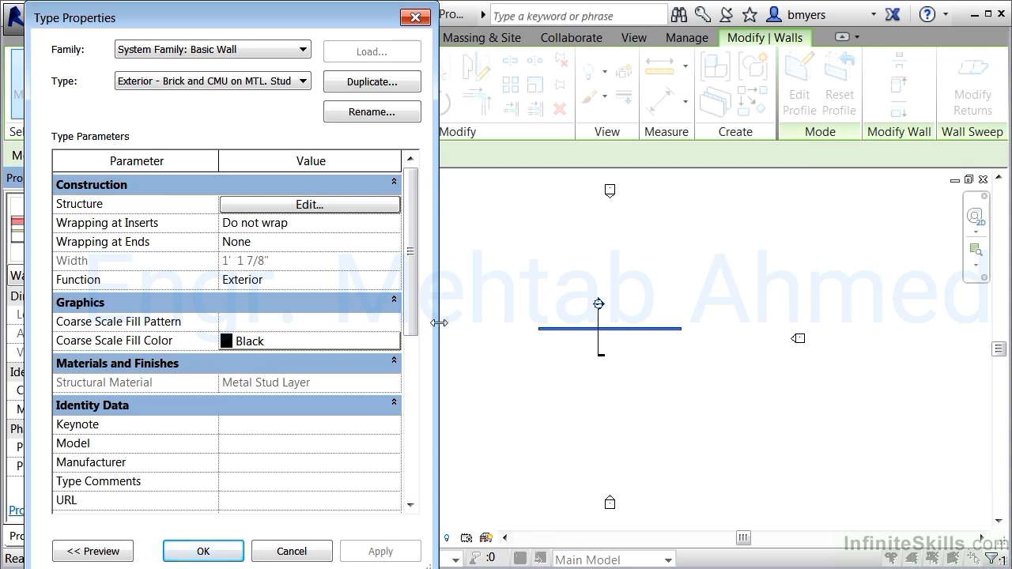
click(382, 322)
click(394, 320)
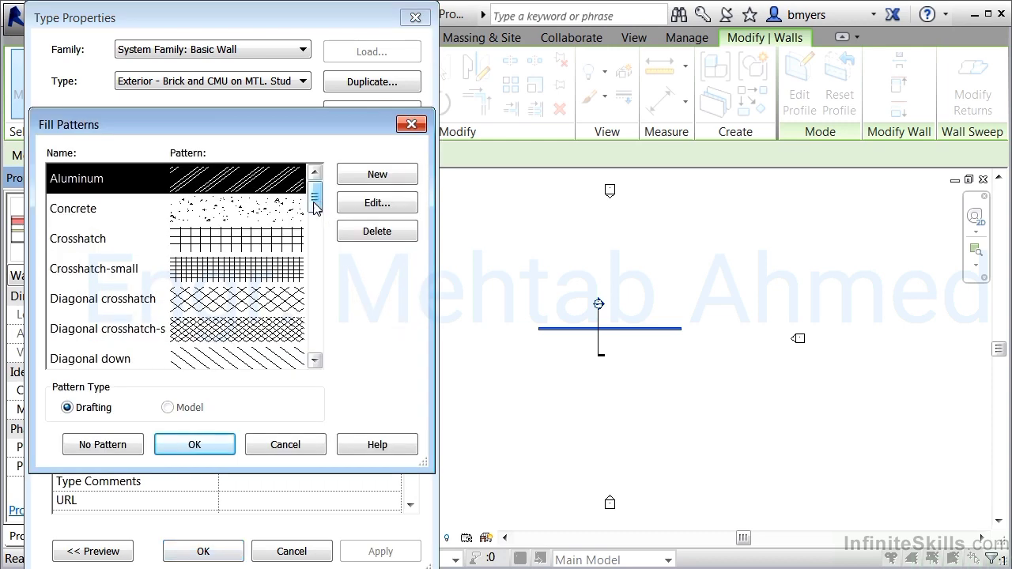
drag(315, 204, 318, 313)
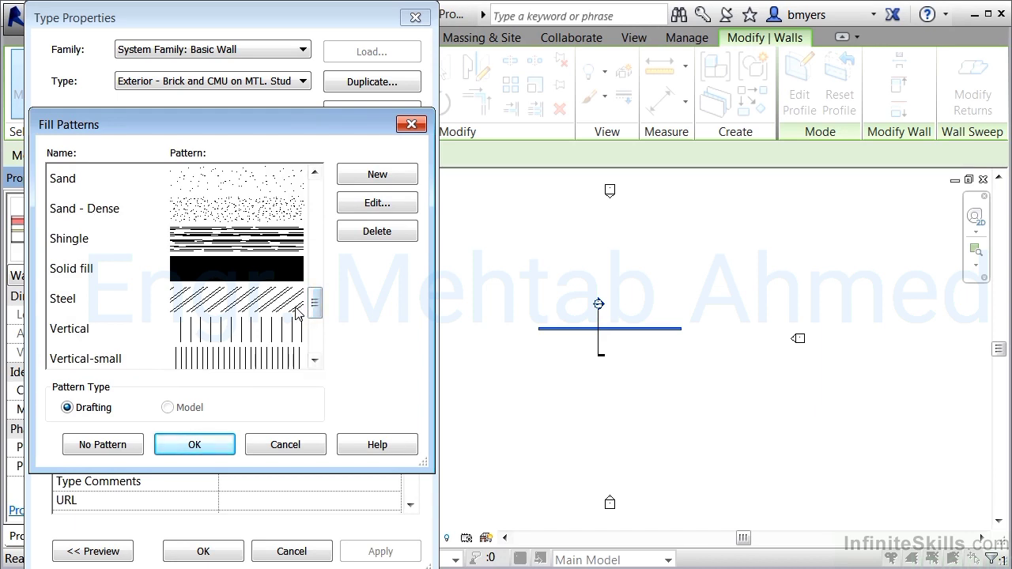
click(228, 279)
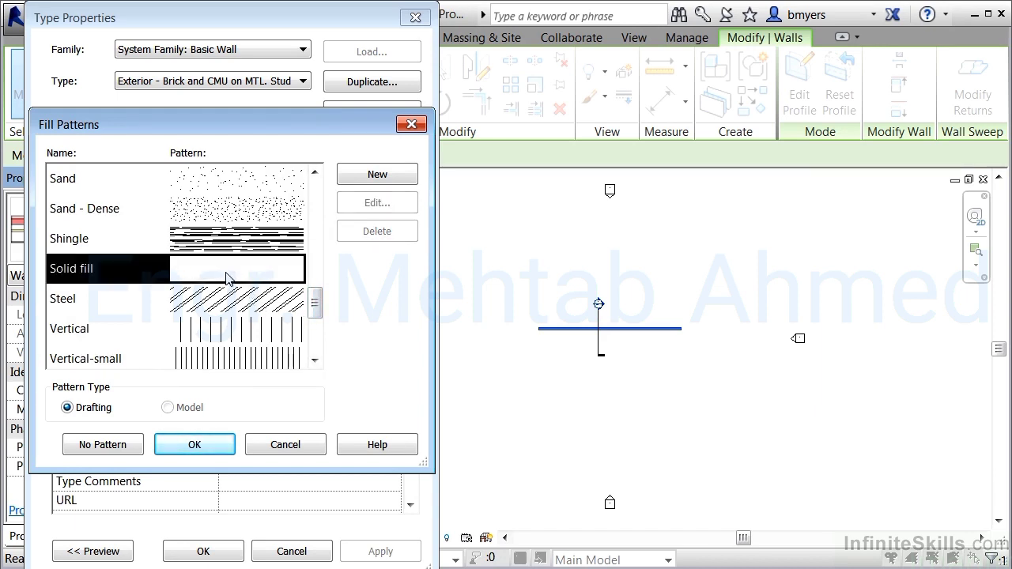
click(204, 448)
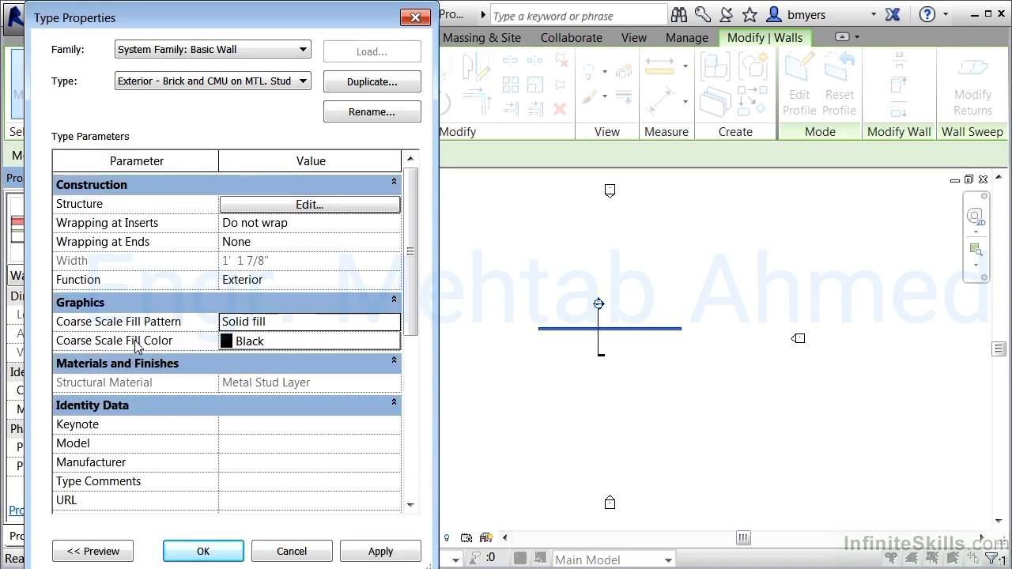
- Set the wall type's Coarse Scale Fill Color to green, RGB 012-214-043
click(286, 343)
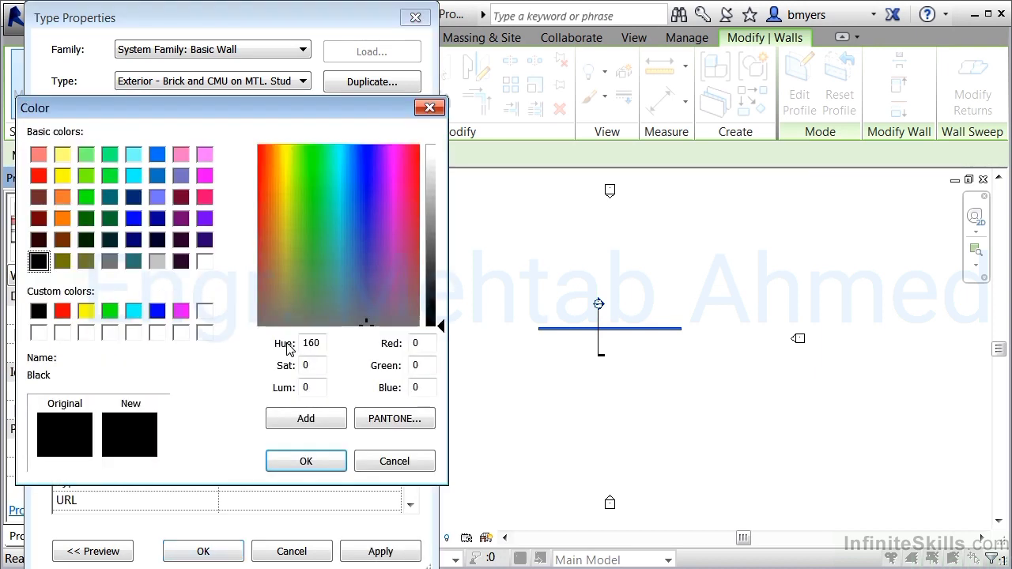
click(308, 162)
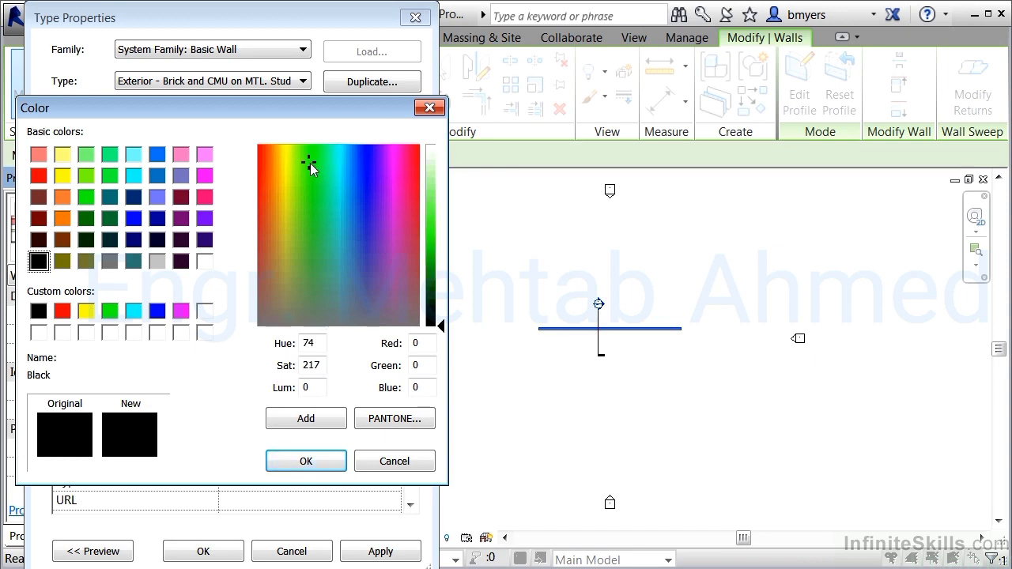
click(316, 162)
drag(441, 325, 443, 246)
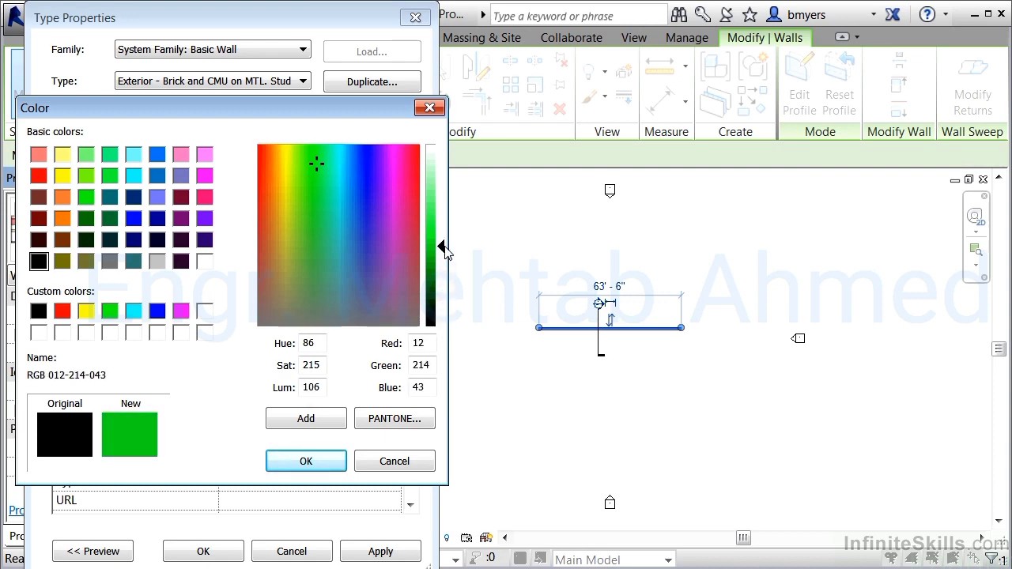
click(307, 463)
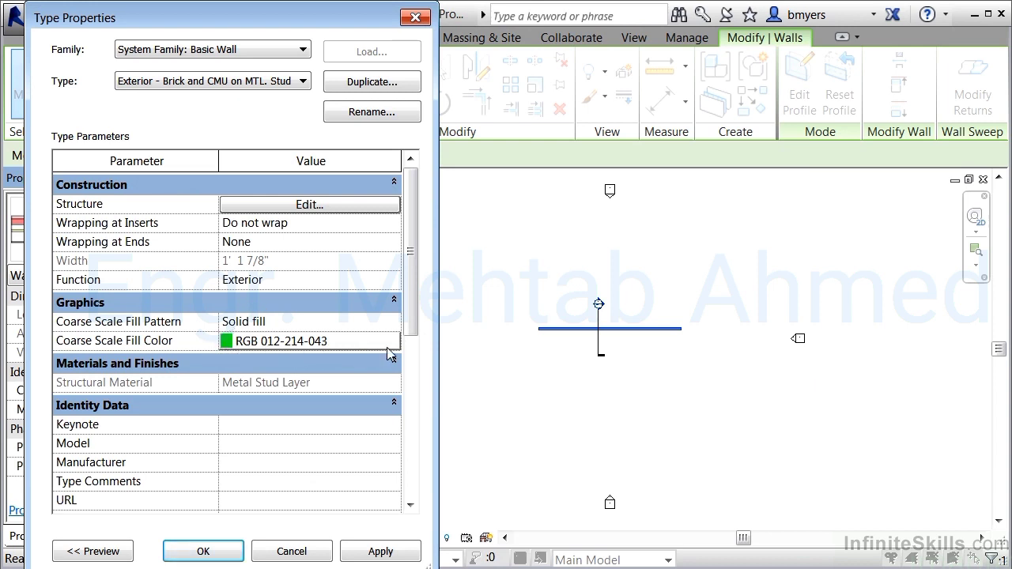
- Review the wall type's structure layers and examine the assembly in the preview, using the section view instead of the floor plan
click(294, 204)
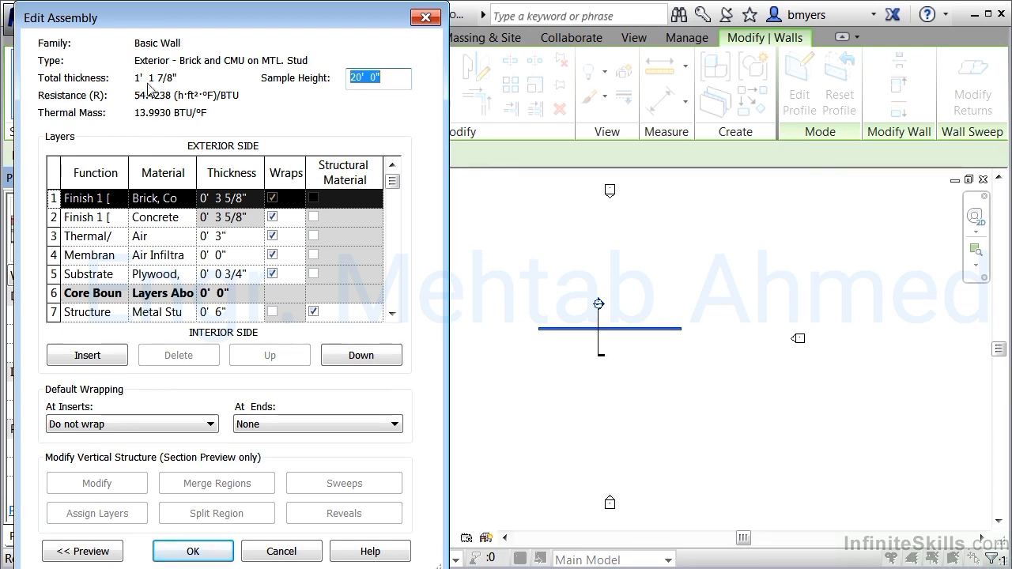
drag(166, 19, 511, 20)
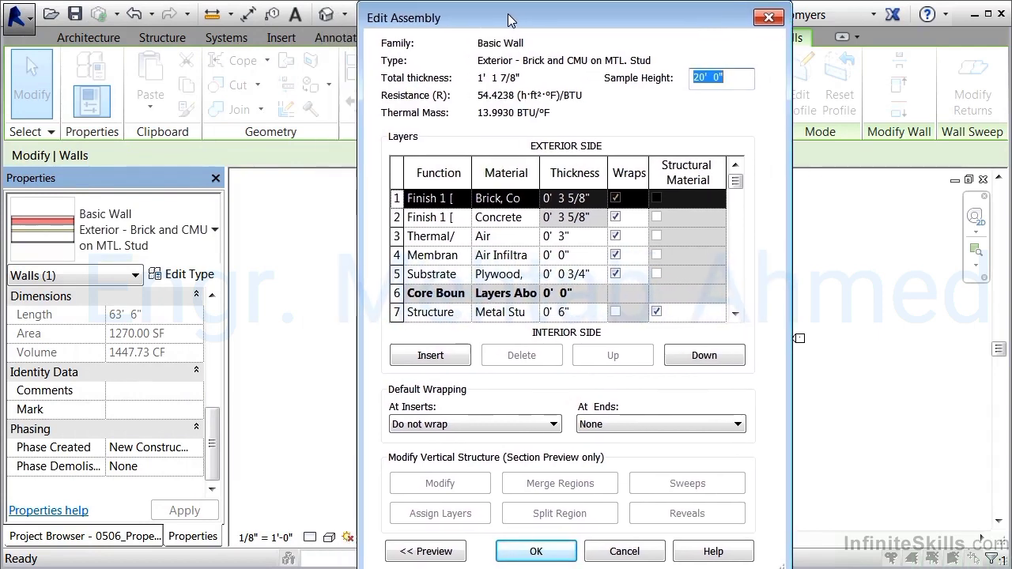
click(455, 551)
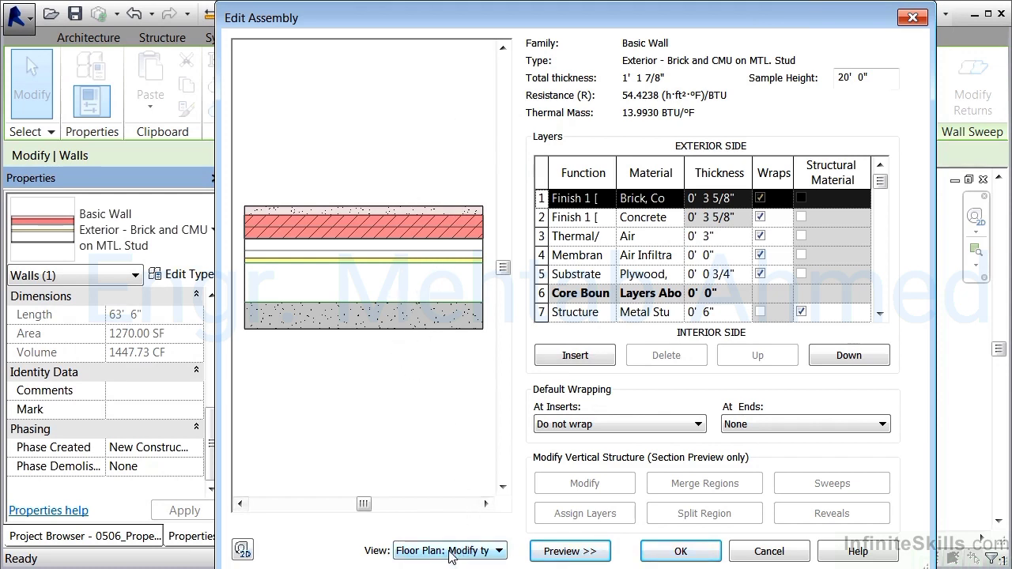
click(419, 551)
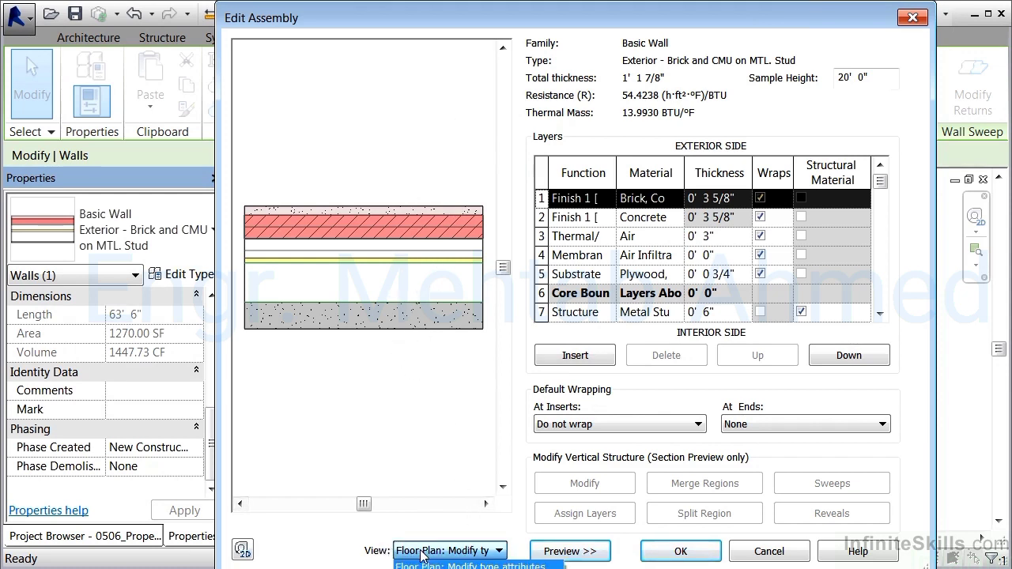
click(426, 564)
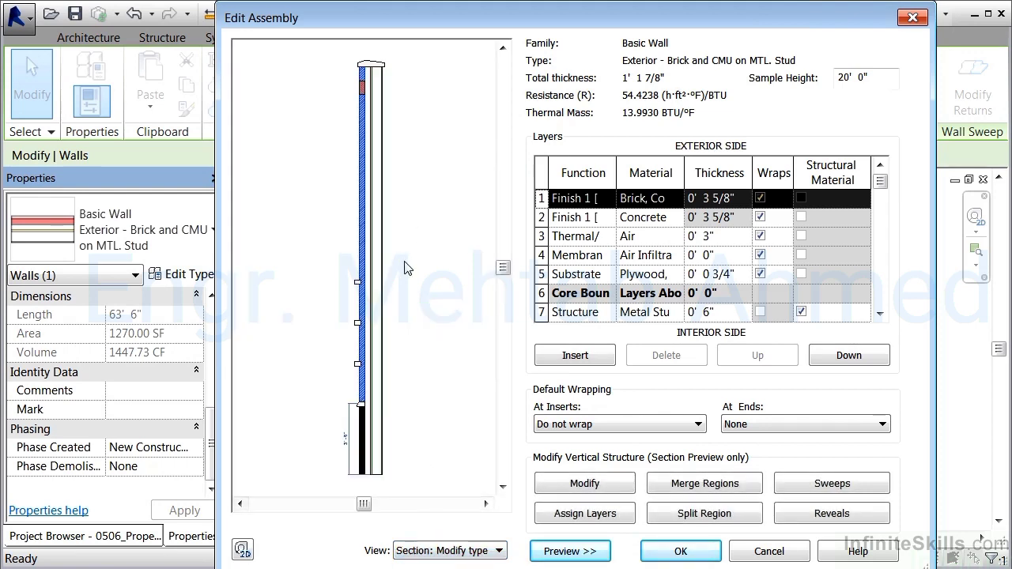
scroll(371, 158, up, 1)
scroll(373, 119, up, 3)
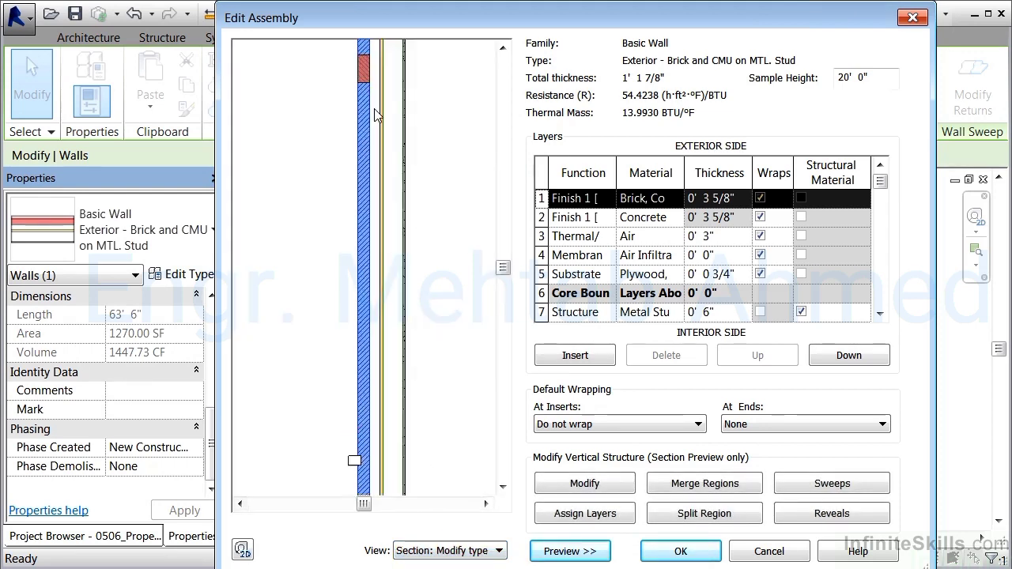
scroll(377, 114, down, 2)
scroll(376, 114, down, 3)
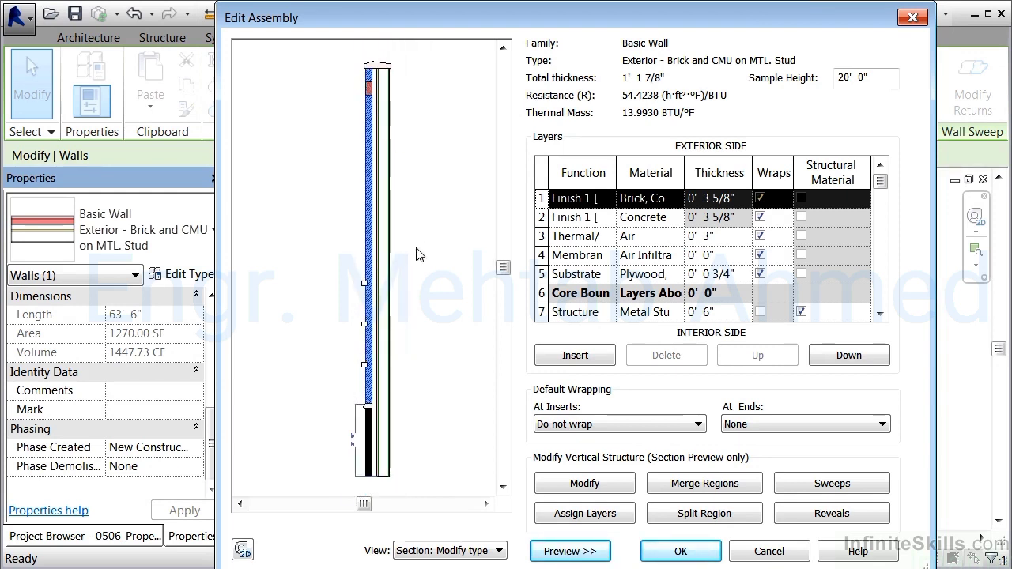
click(682, 551)
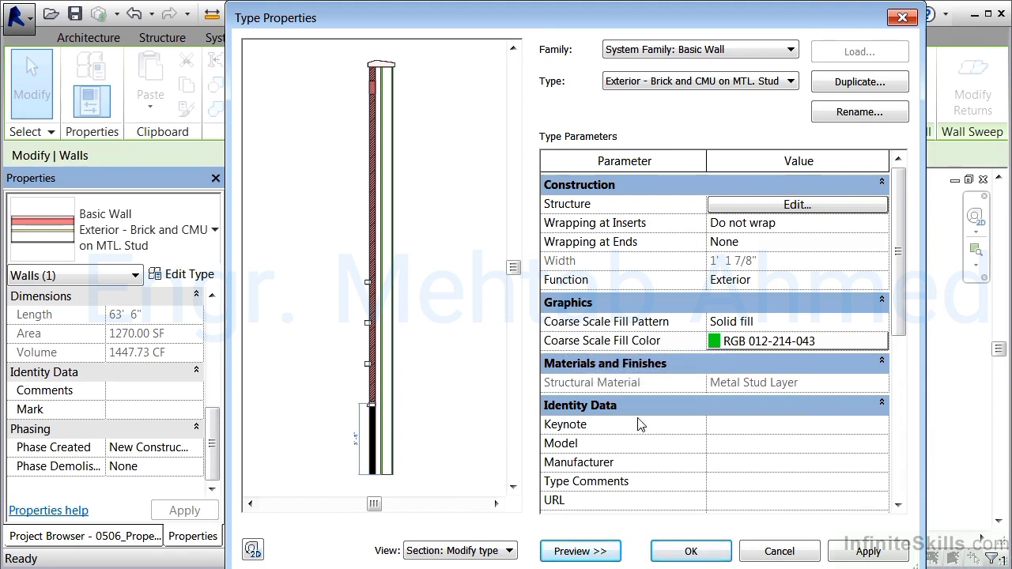
- Apply the wall type changes, deselect the wall and examine its coarse fill in the Level 1 plan
click(676, 551)
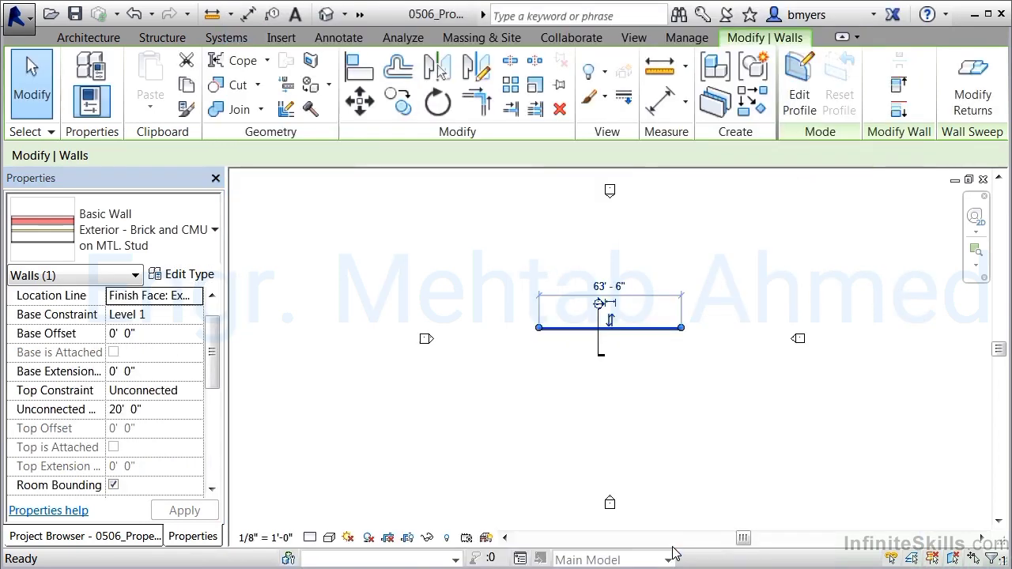
click(541, 358)
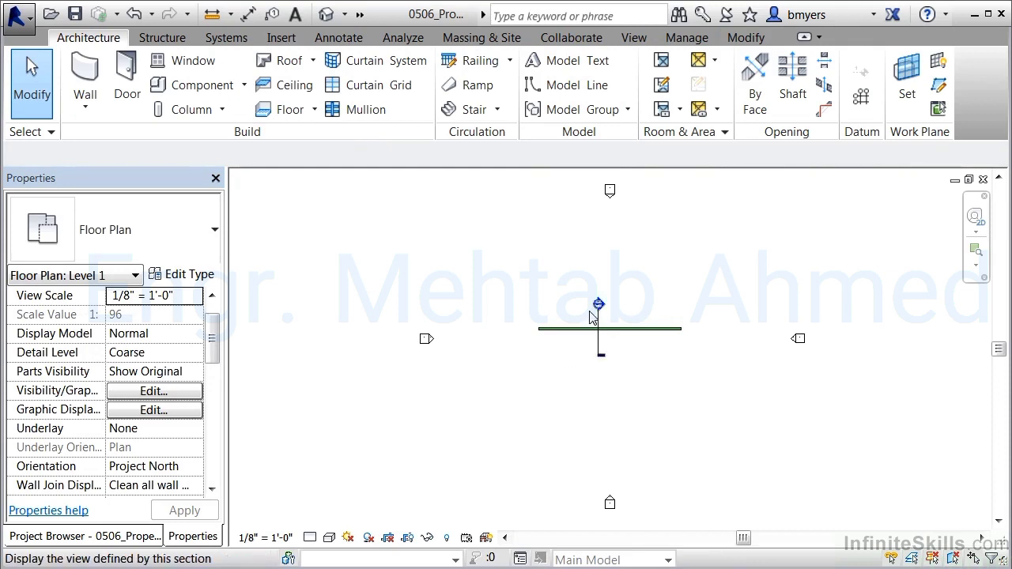
scroll(584, 328, up, 4)
scroll(598, 308, up, 2)
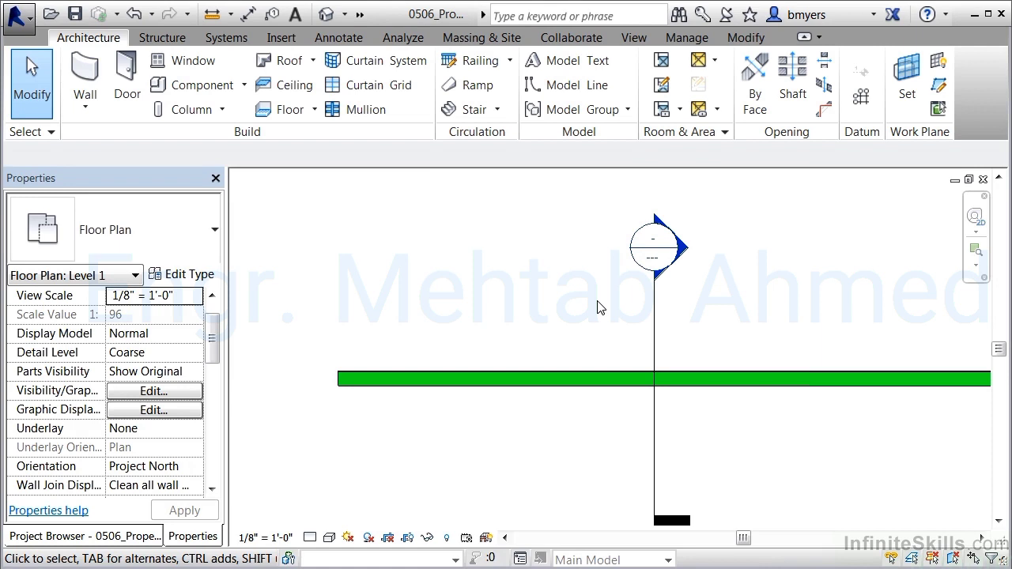
- Set the Level 1 floor plan's detail level to Fine and select the horizontal wall
click(310, 538)
click(325, 517)
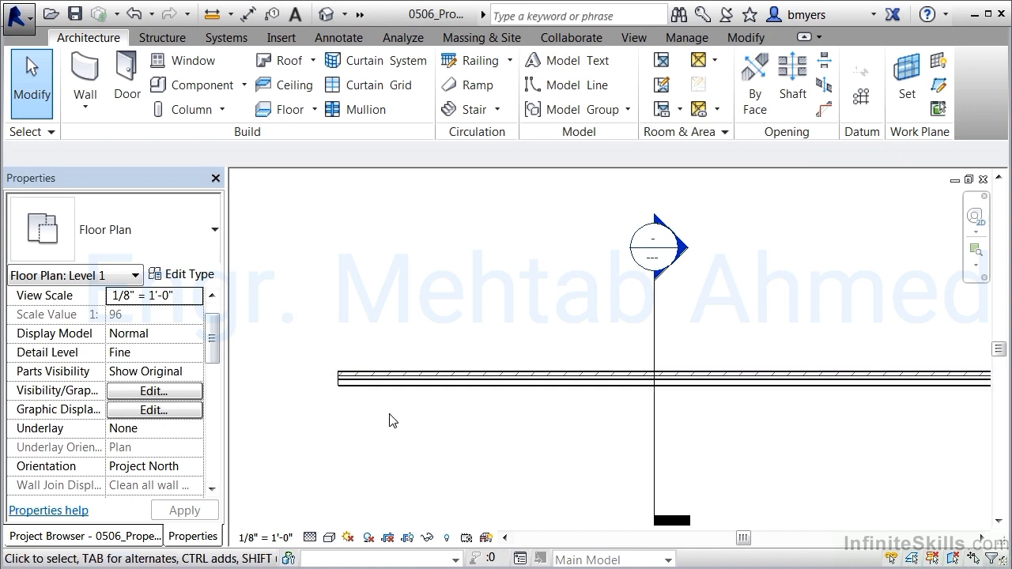
click(334, 383)
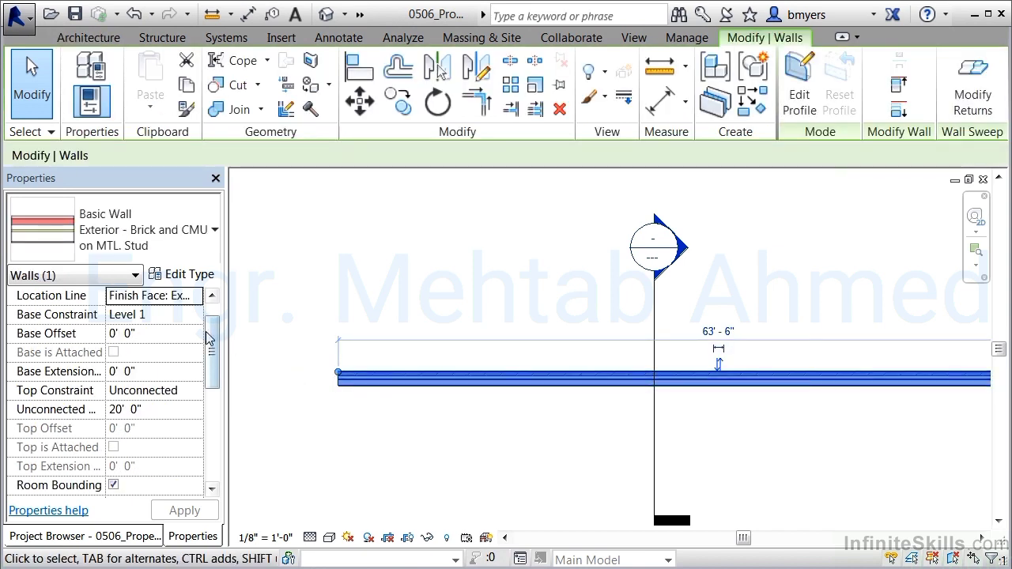